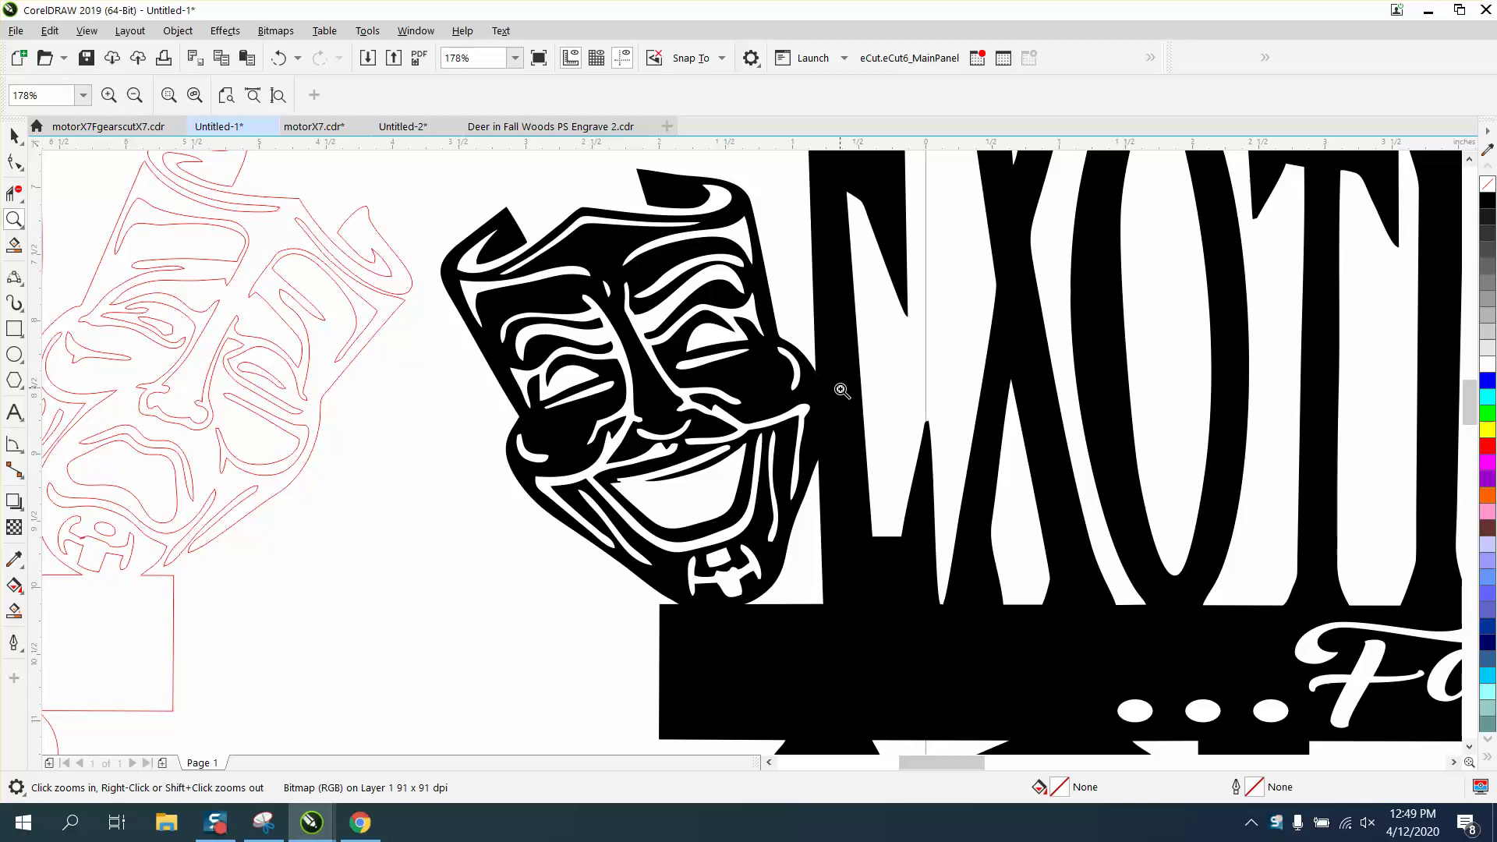
Examine the edges of the larger Exotic Ones bitmap closely, at the E's tip and the "For Life" script lettering
scroll(758, 394, "down", 3)
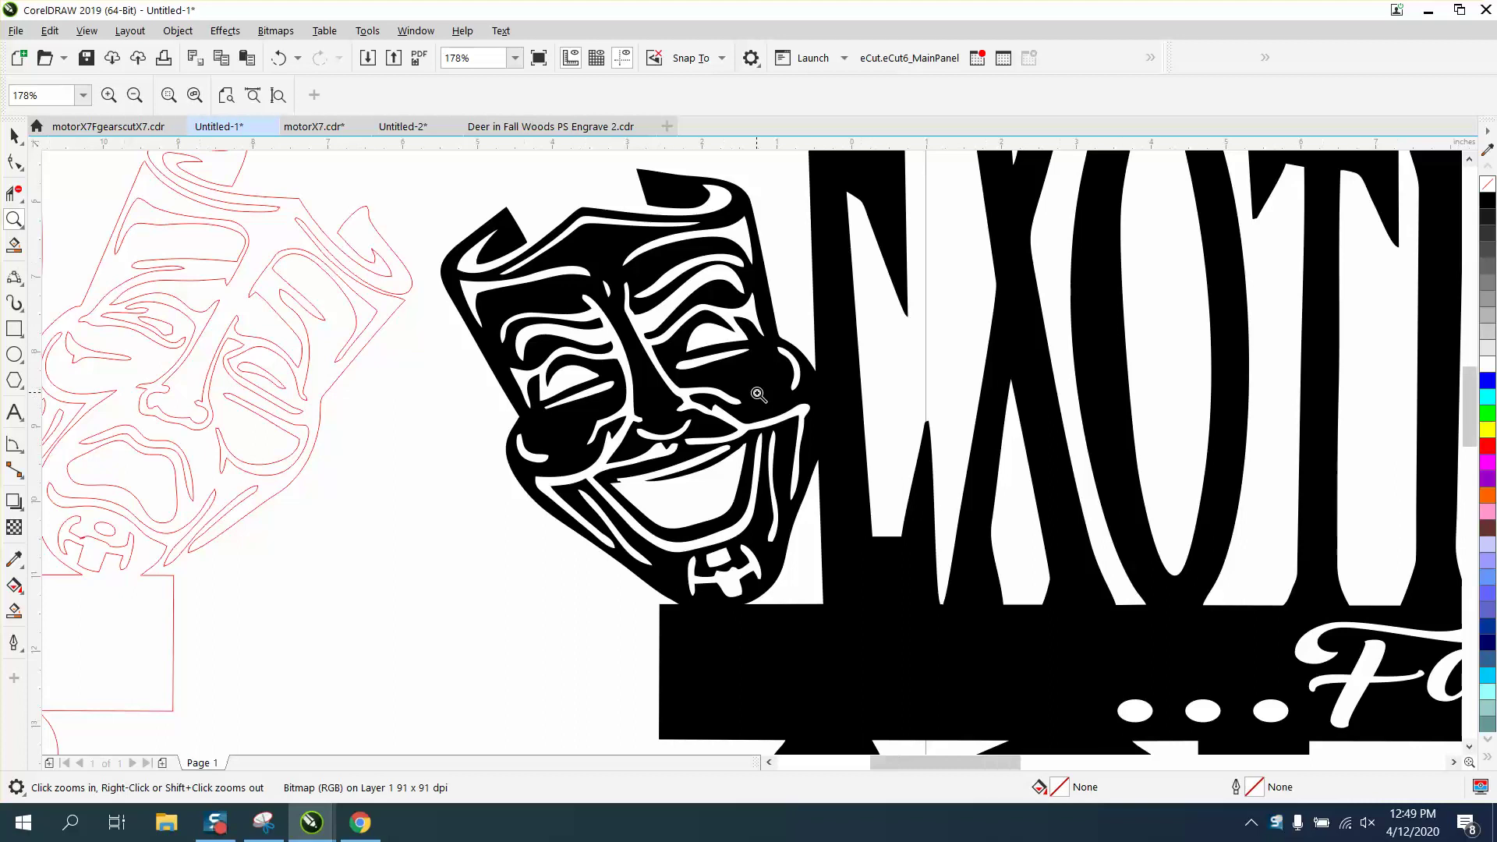
scroll(390, 375, "down", 5)
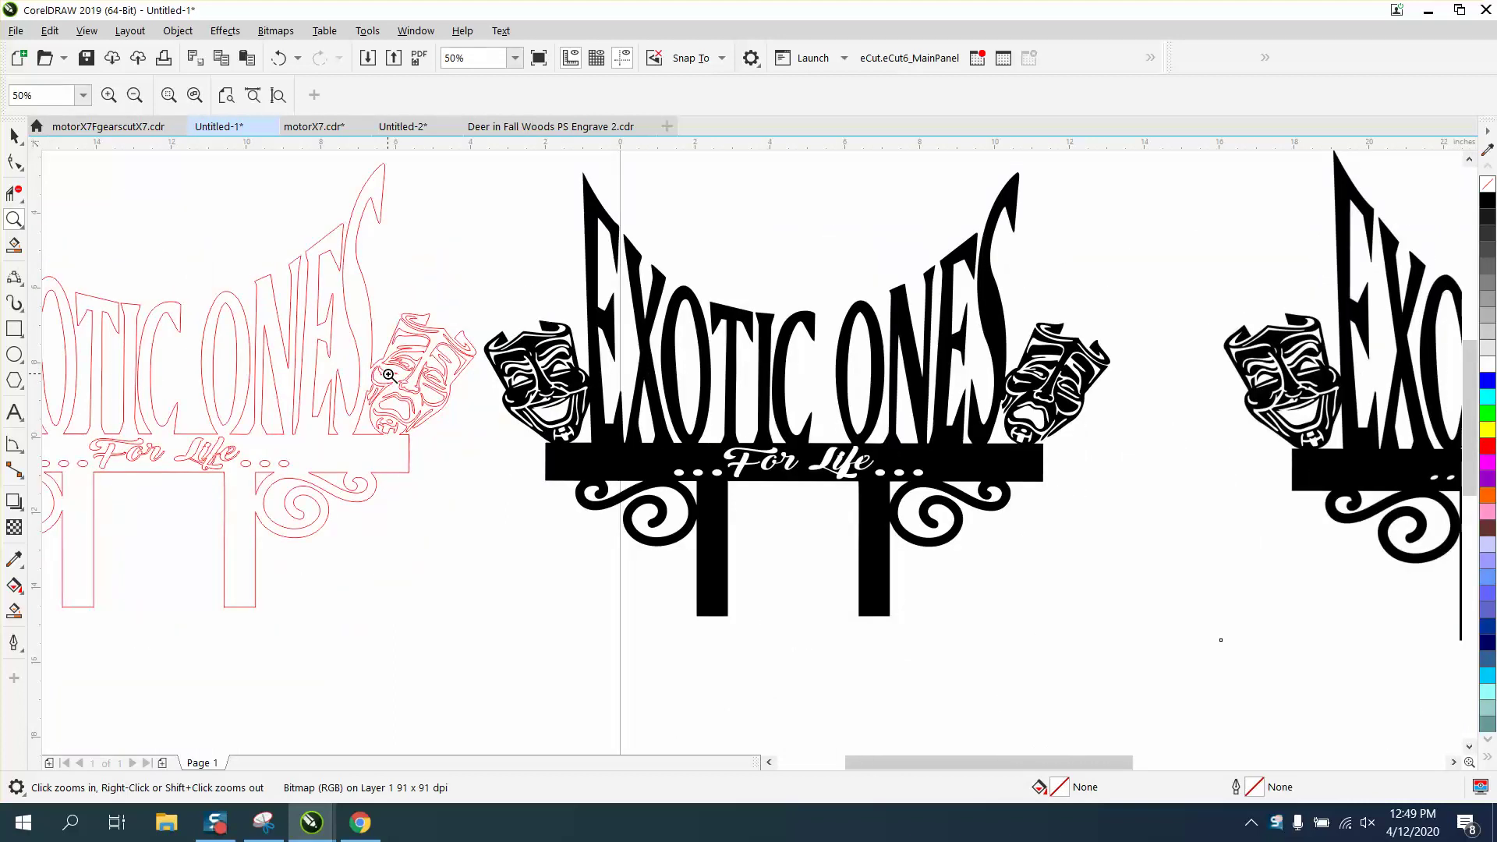
left_click(14, 136)
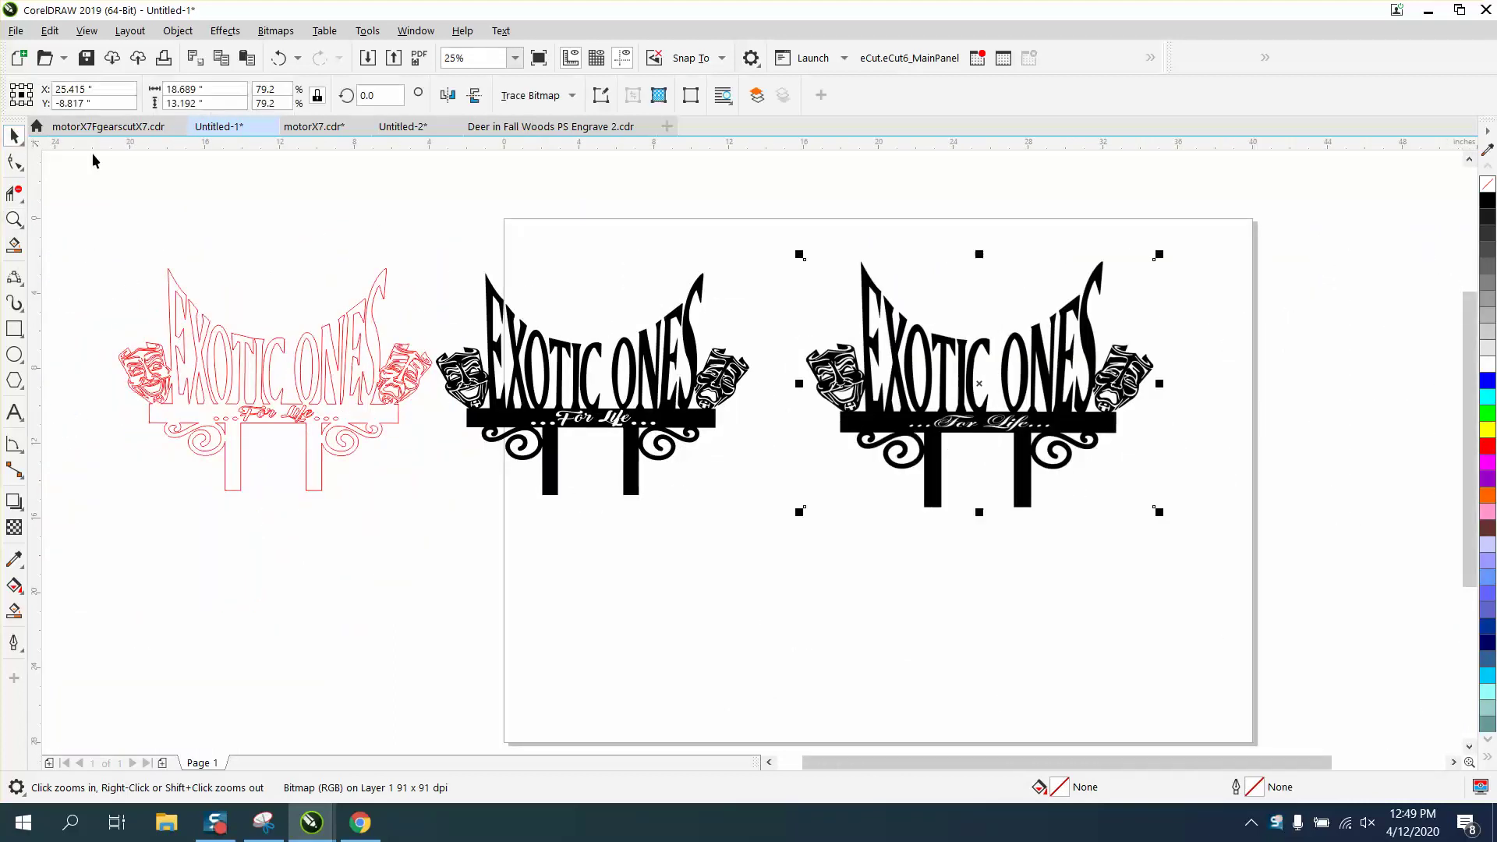
left_click(14, 218)
left_click_drag(852, 258, 873, 282)
scroll(794, 341, "down", 5)
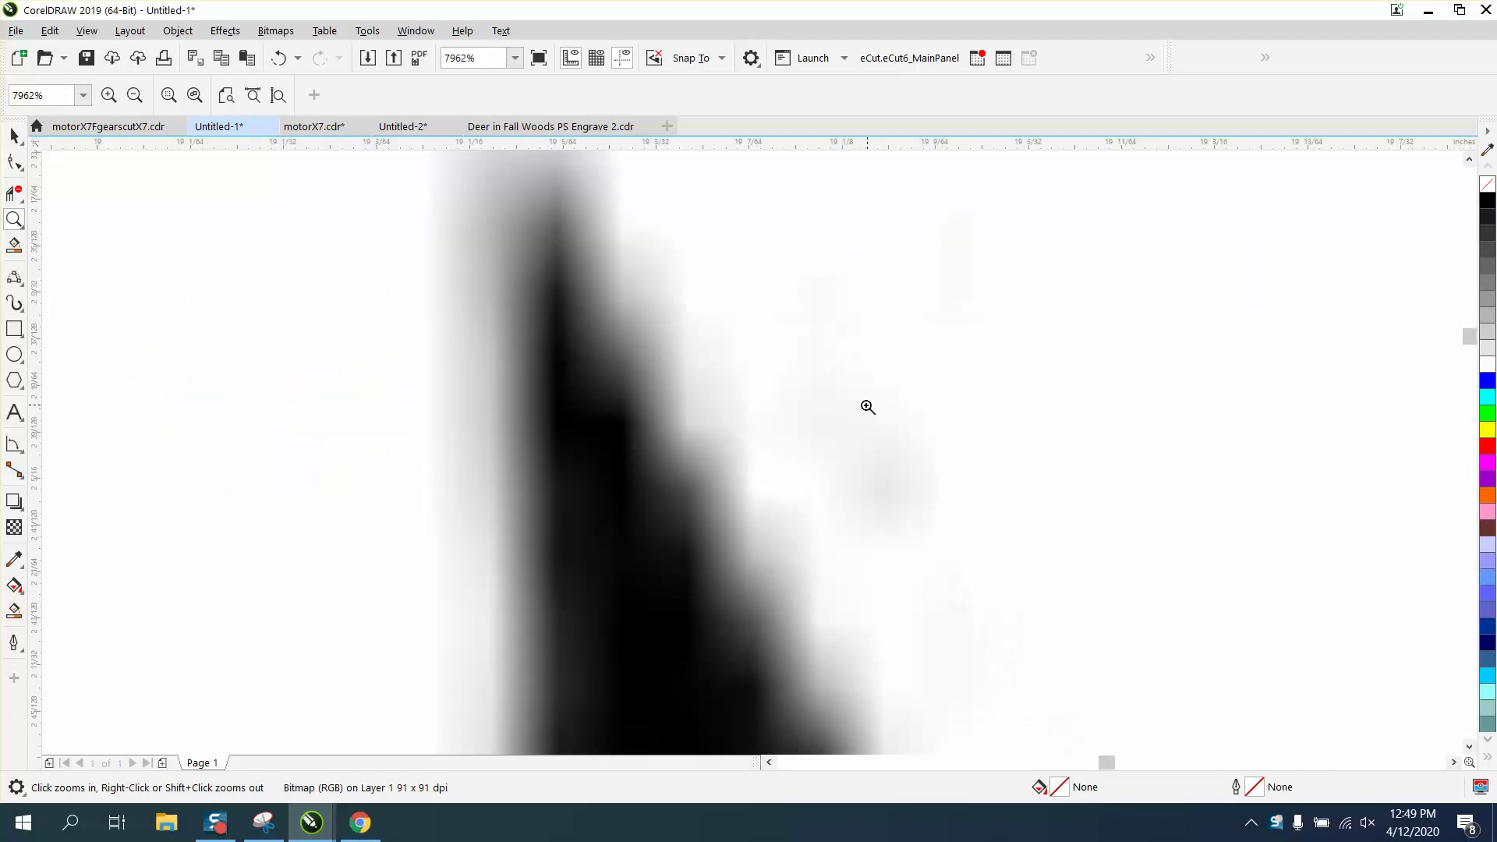
scroll(615, 345, "down", 3)
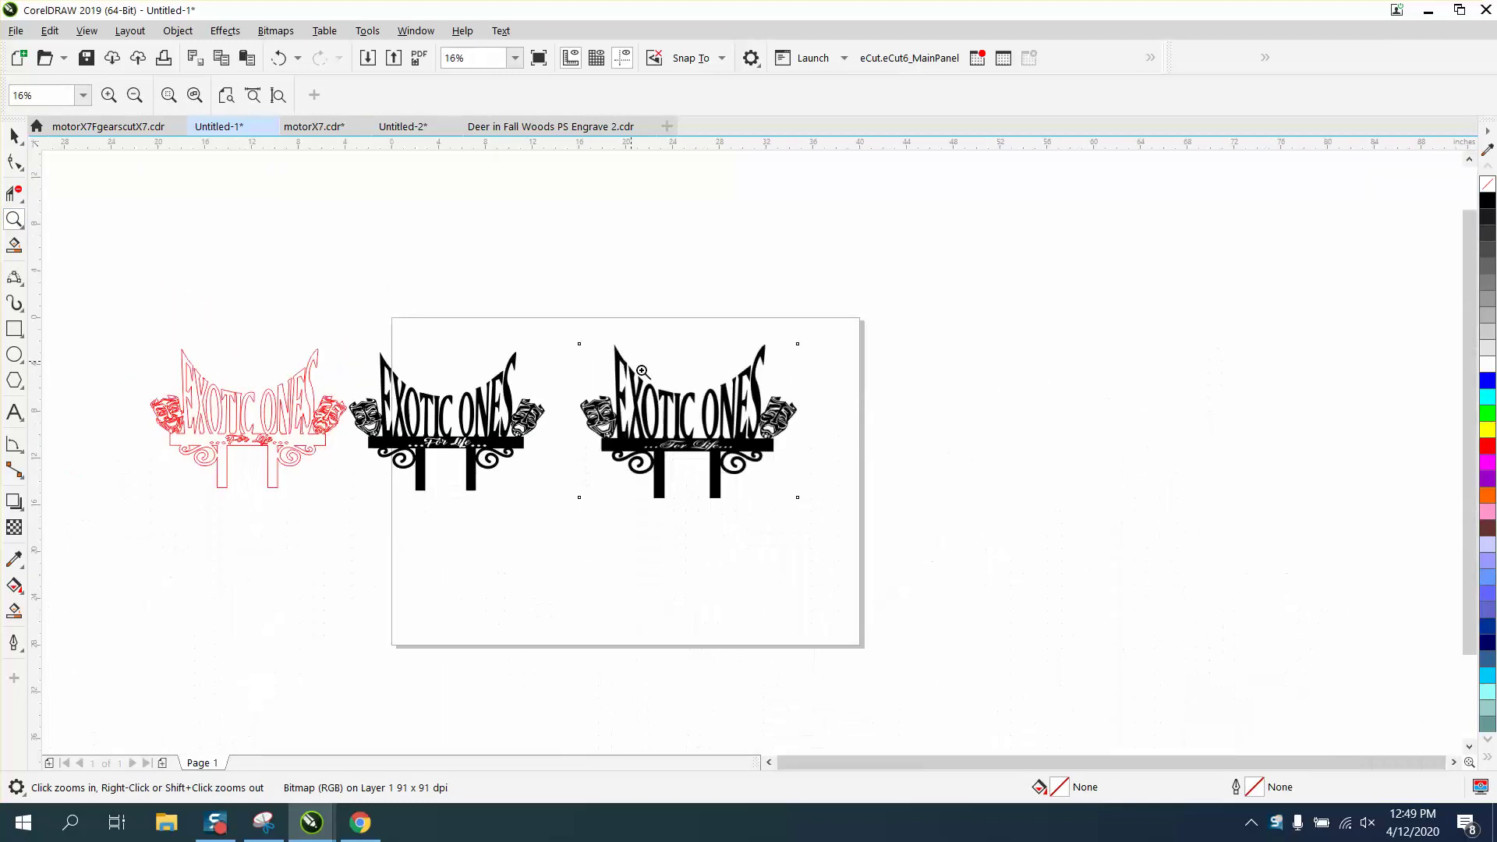
scroll(611, 429, "up", 1)
left_click_drag(645, 431, 853, 509)
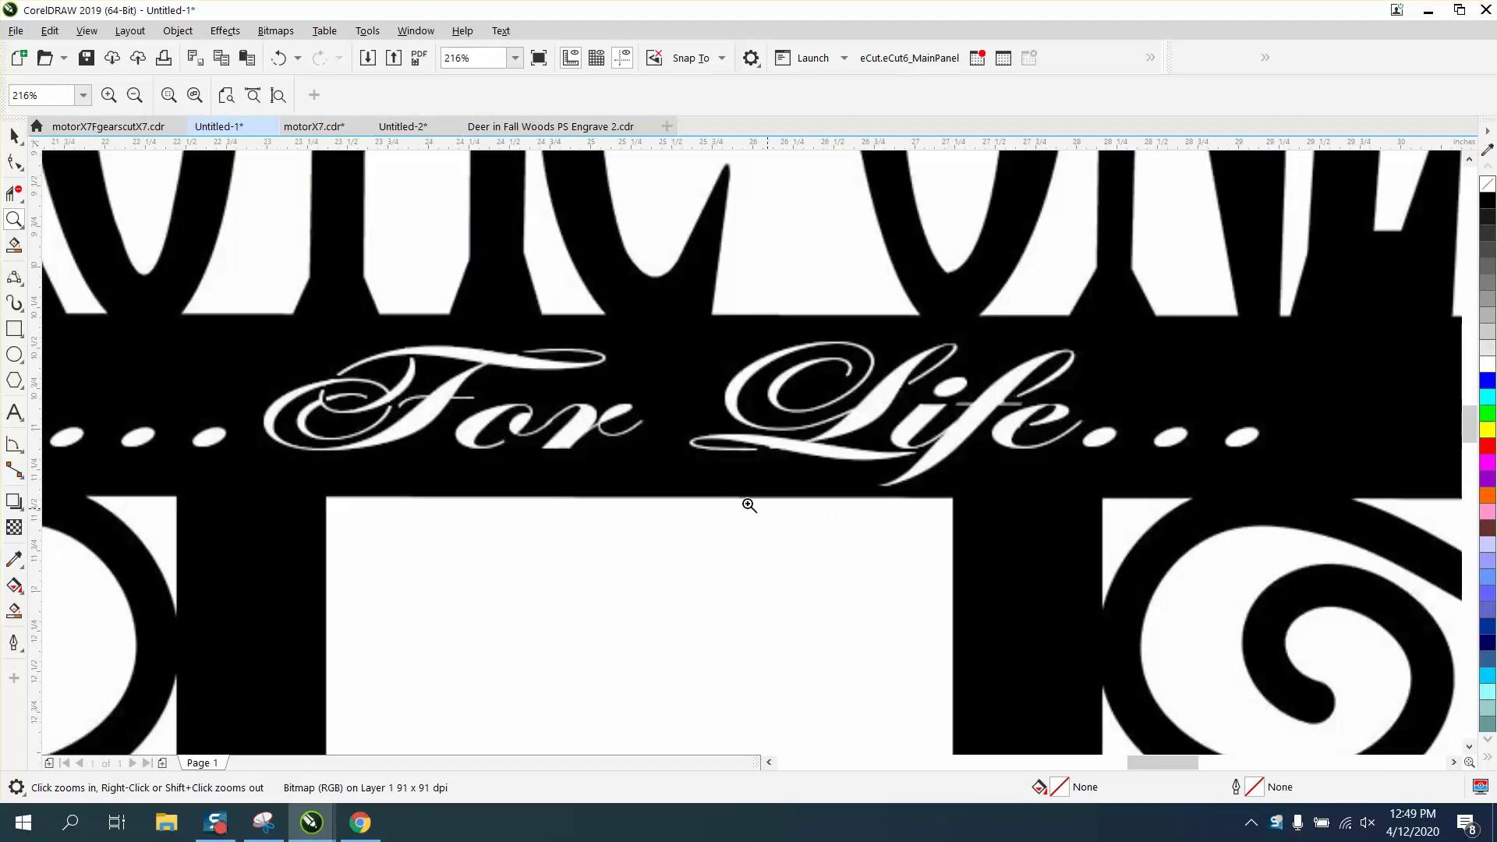
scroll(628, 454, "up", 4)
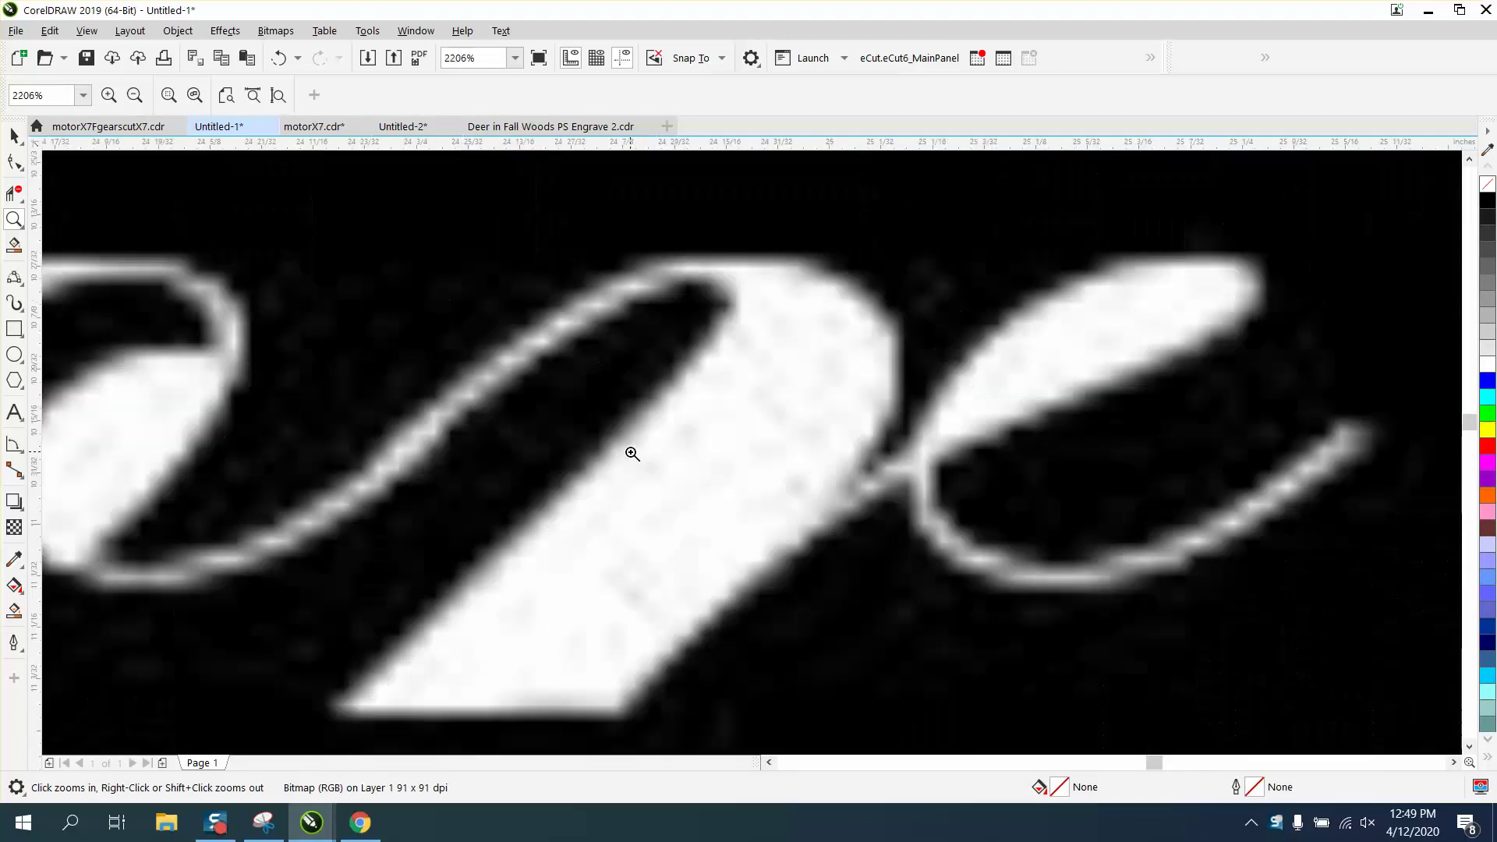
scroll(628, 454, "down", 3)
scroll(628, 454, "down", 4)
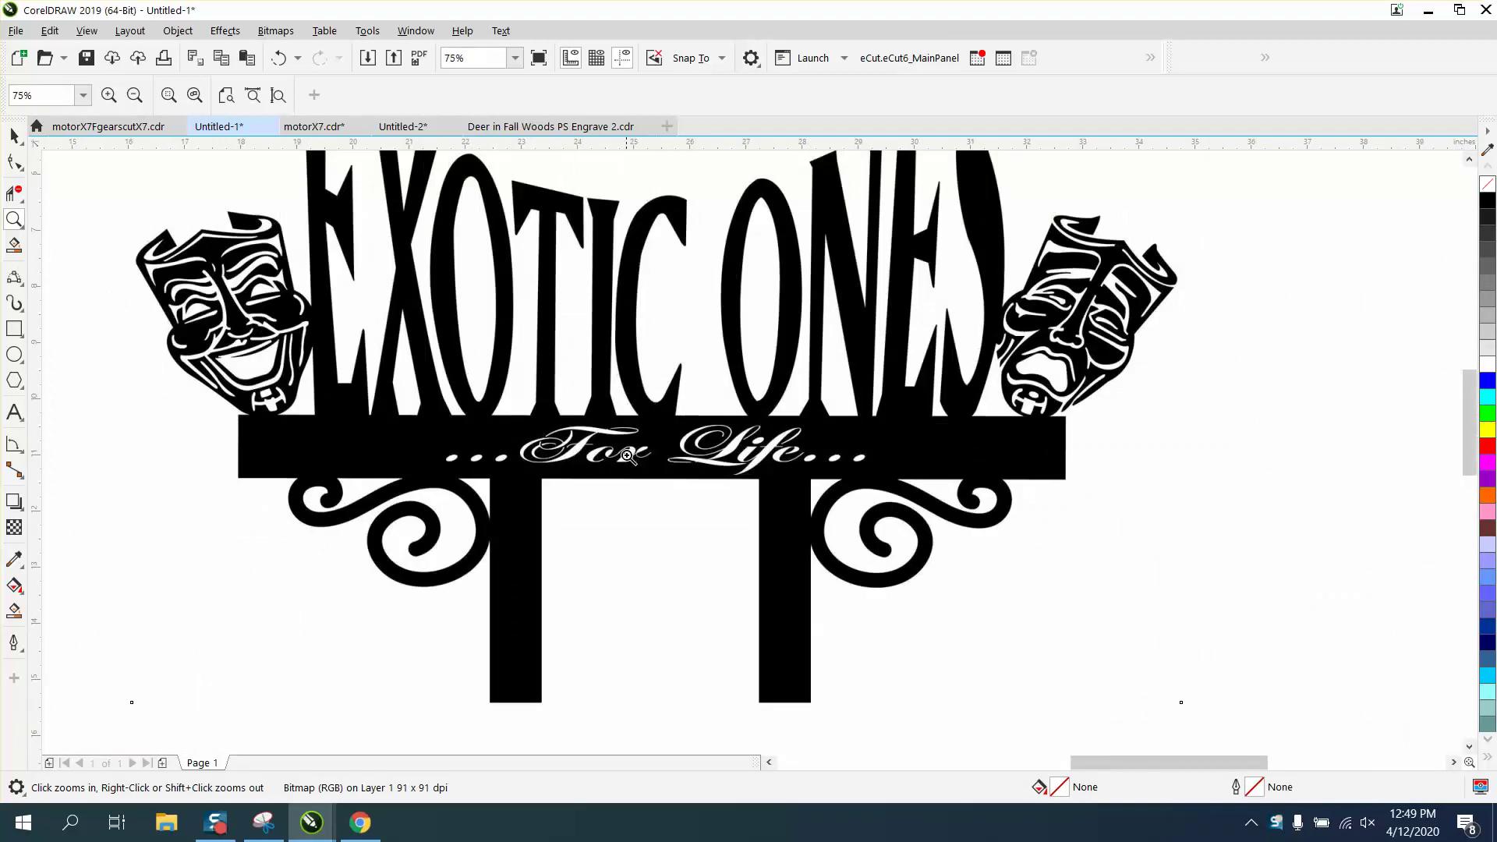
scroll(187, 299, "down", 2)
Scale the larger Exotic Ones bitmap down to about 2.75 by 1.94 inches and centre it on the page
left_click(15, 137)
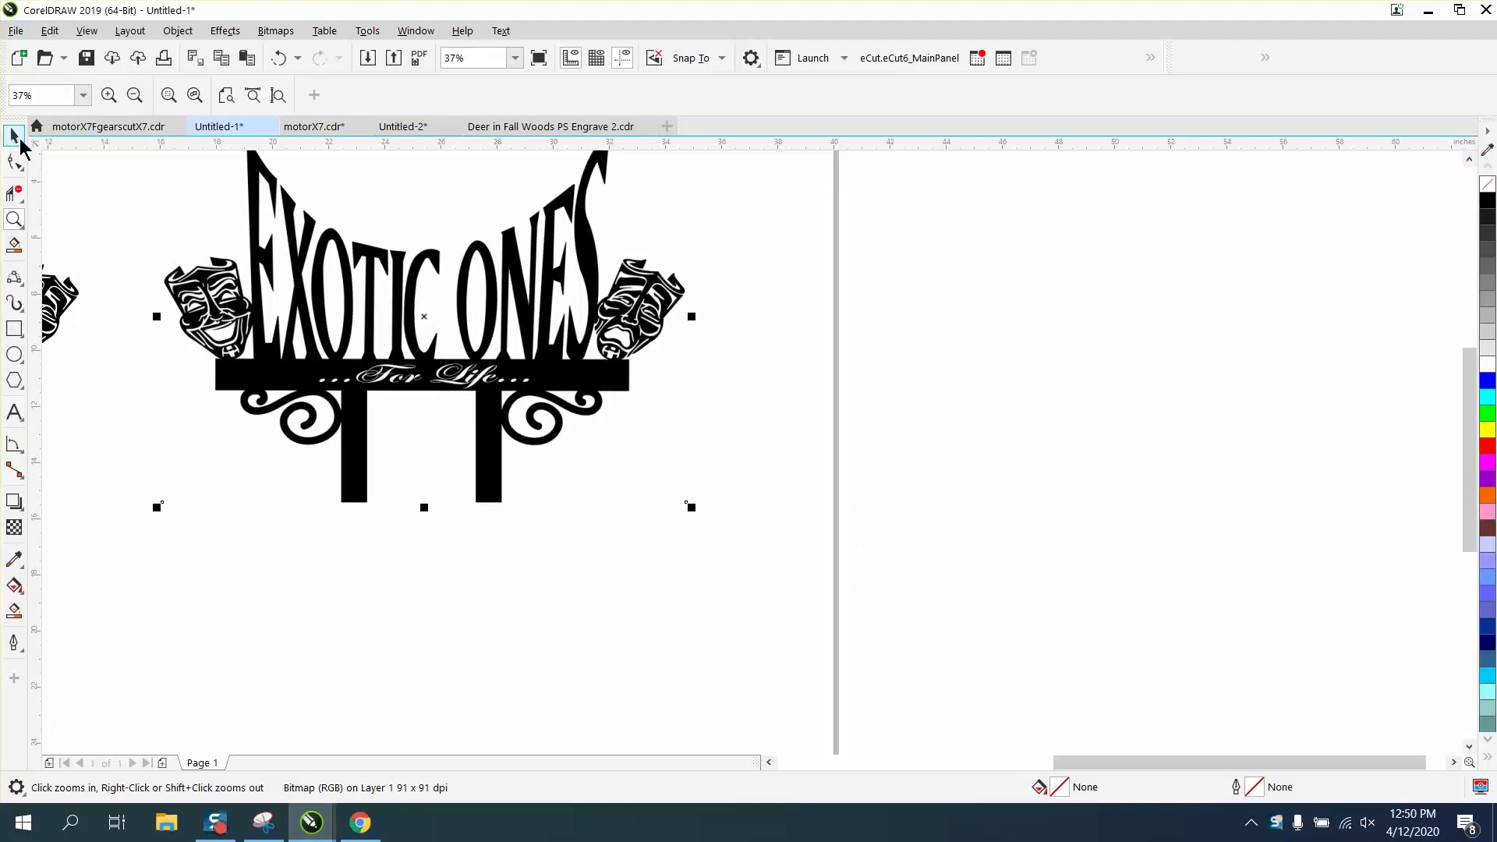
scroll(533, 361, "down", 2)
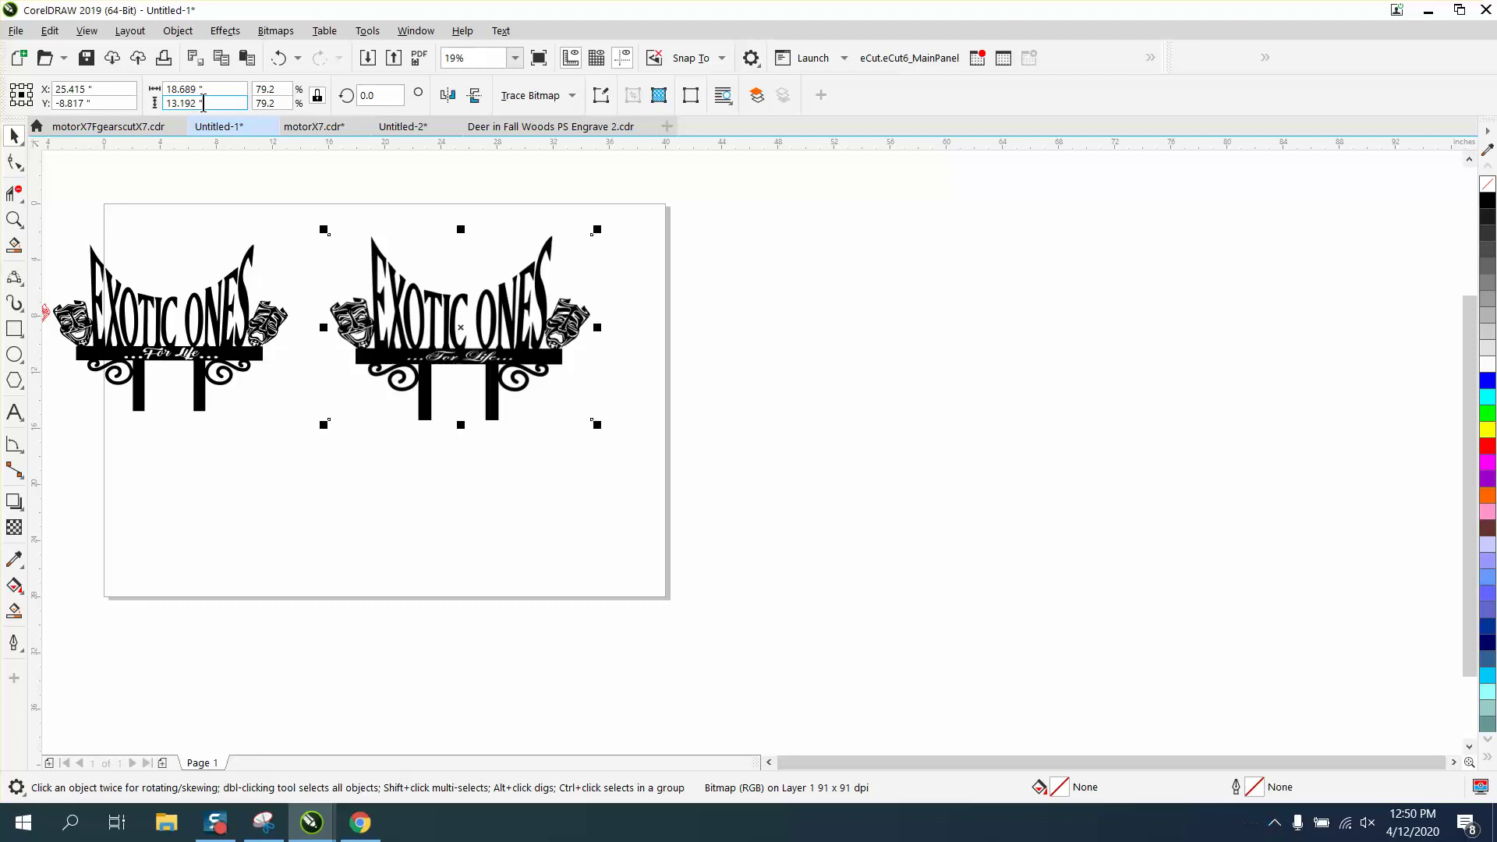
left_click_drag(598, 426, 374, 268)
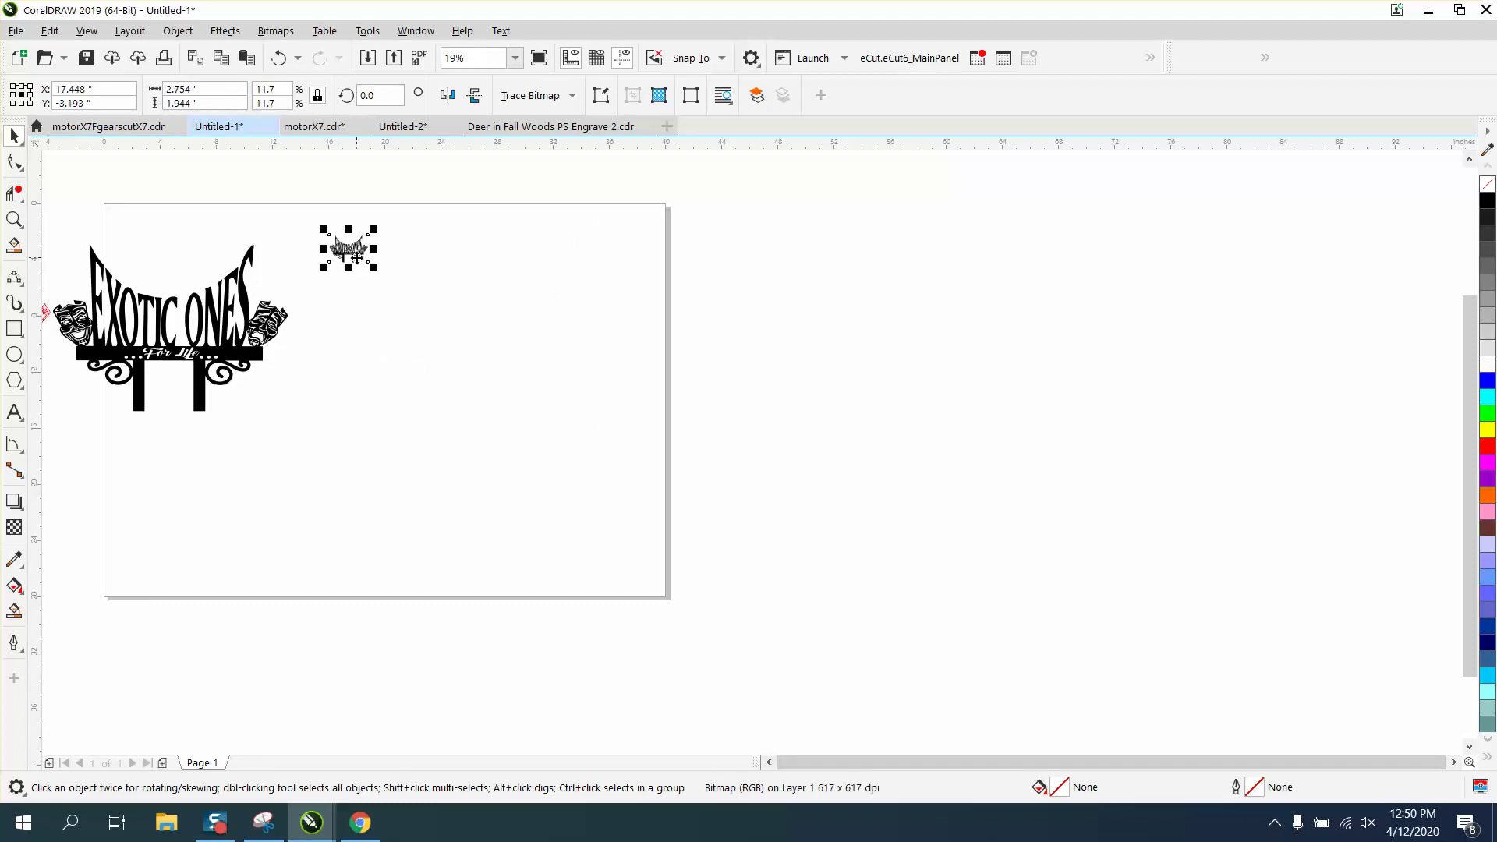
left_click(14, 219)
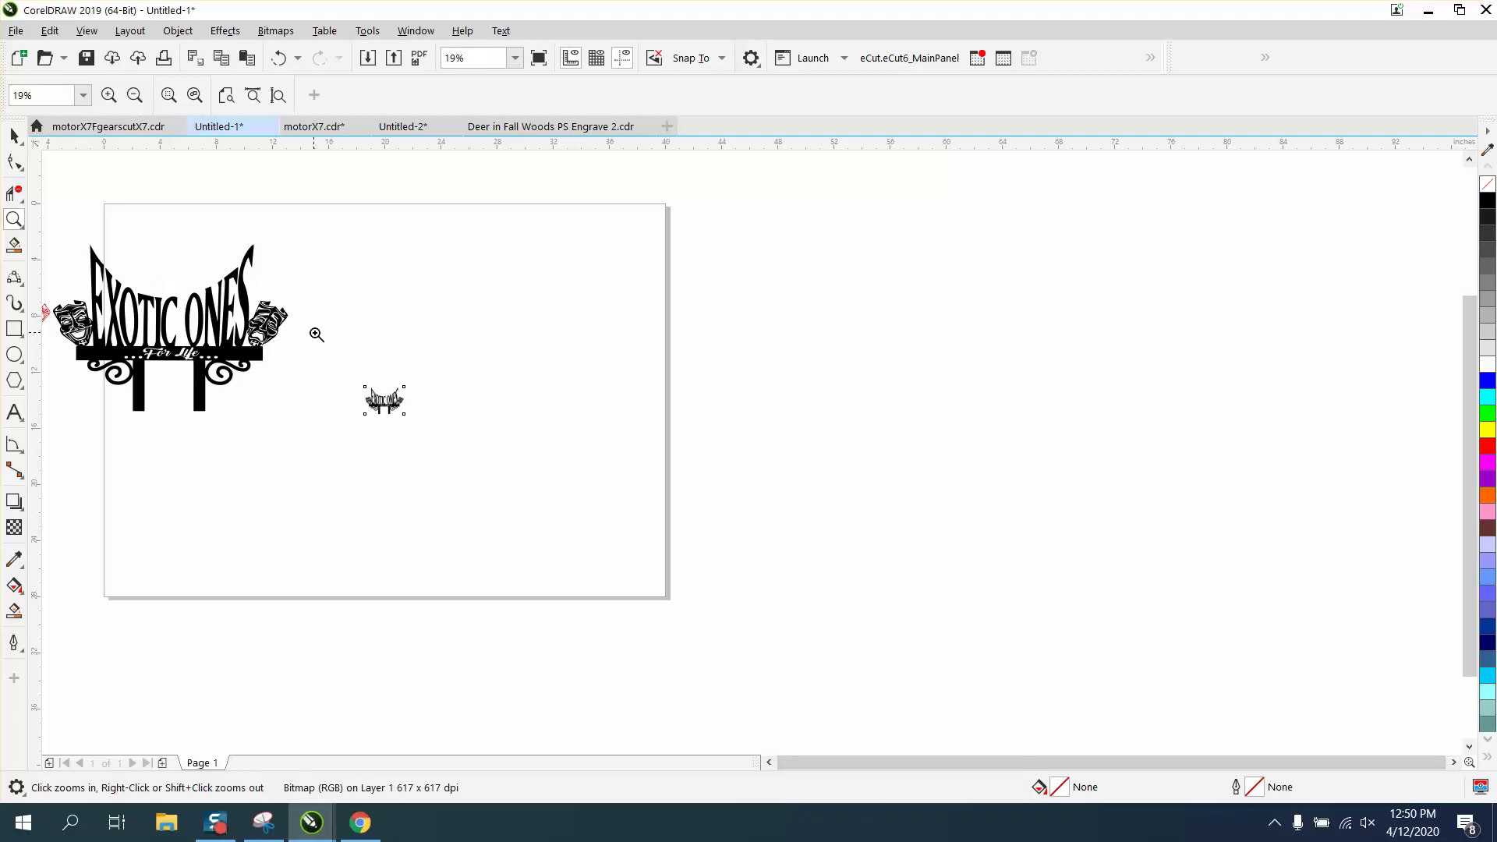
left_click_drag(346, 368, 458, 436)
Check the scaled bitmap's horizontal and vertical resolution in the Resample settings without changing them
left_click(14, 136)
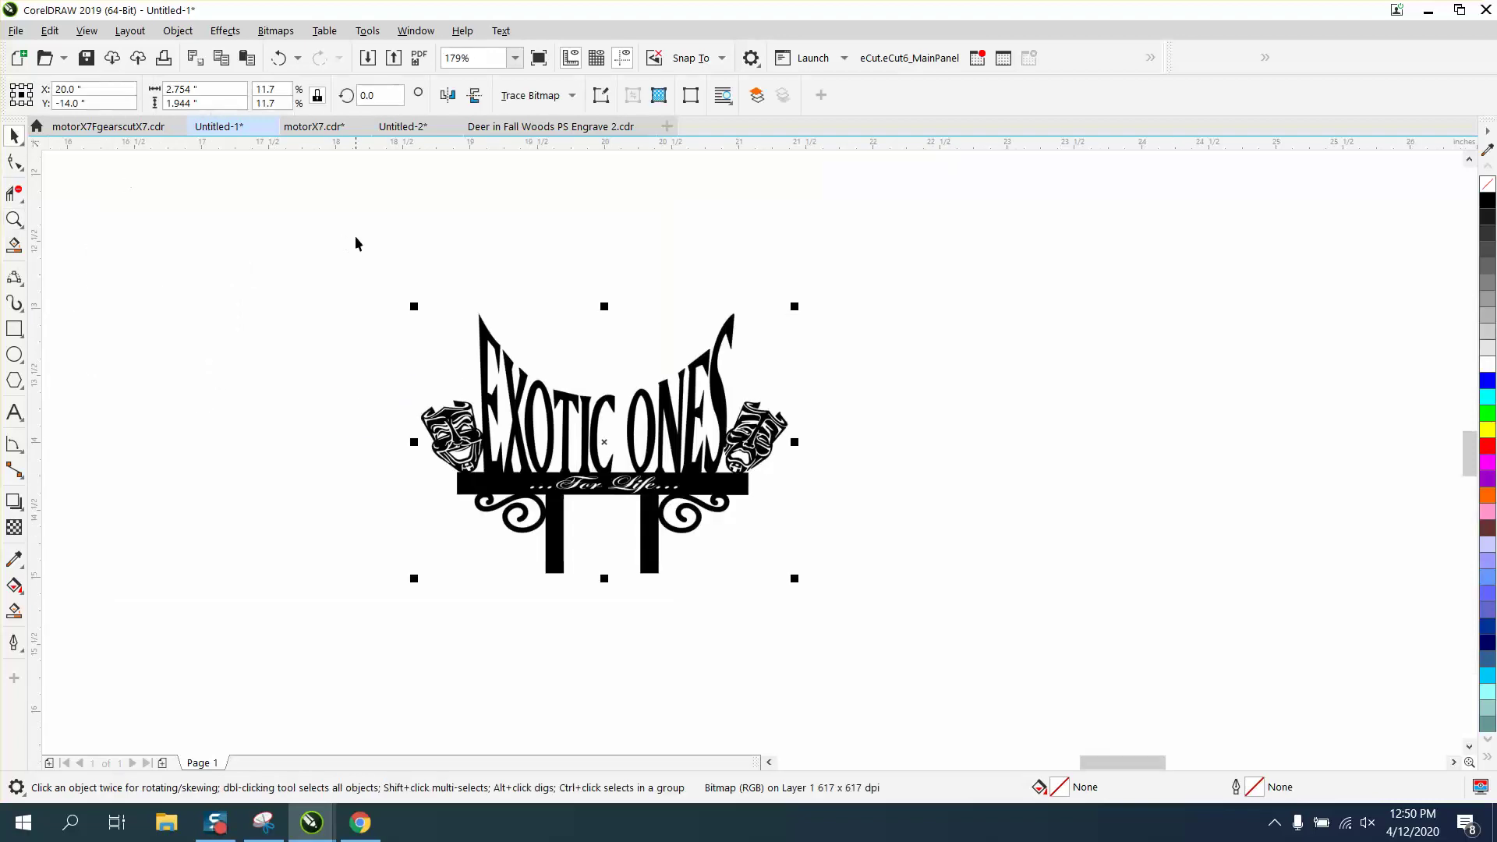
left_click(276, 31)
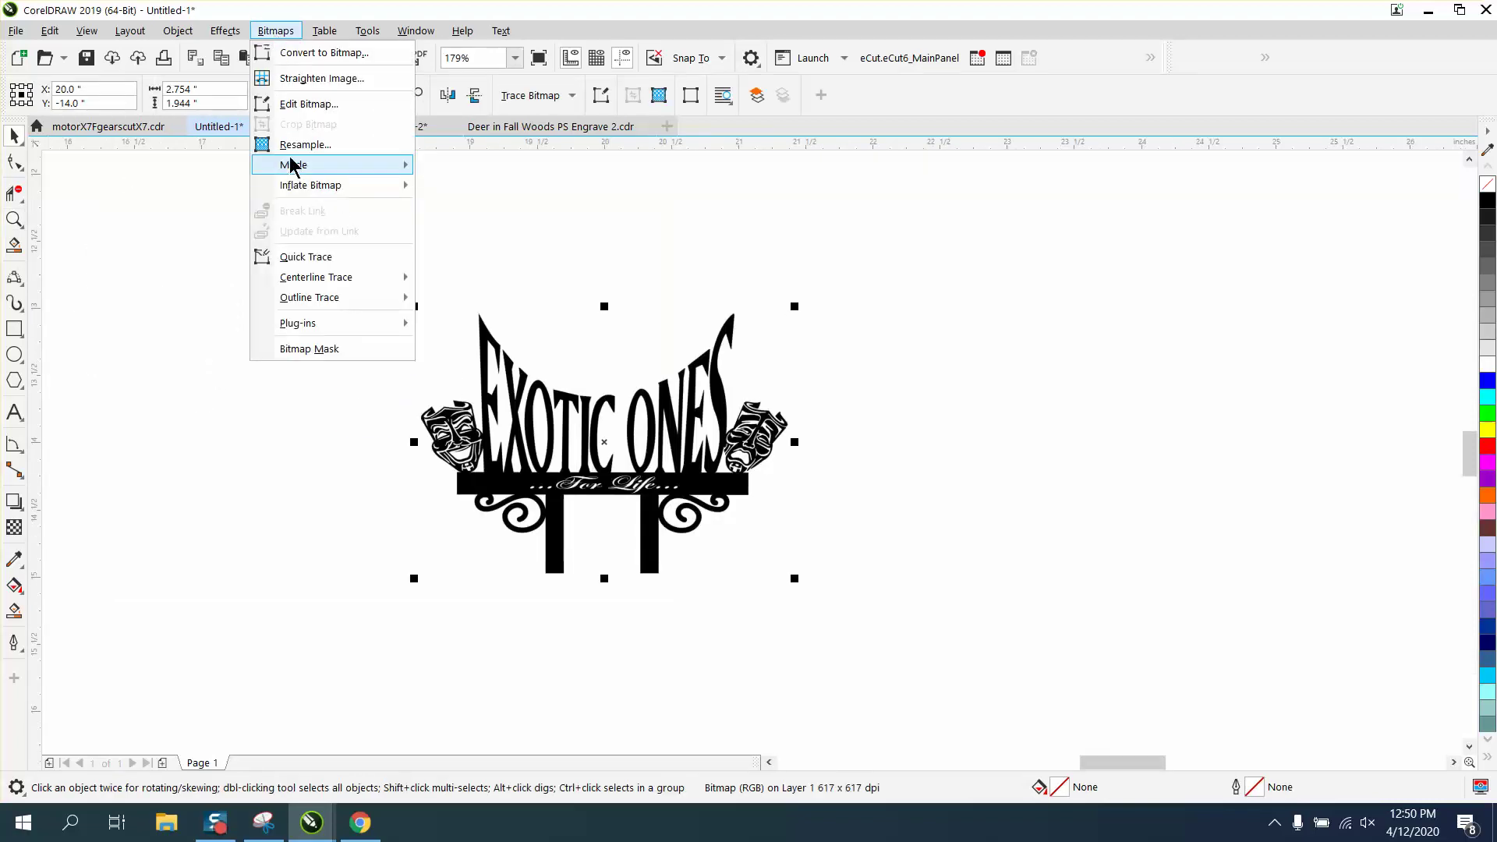
left_click(296, 145)
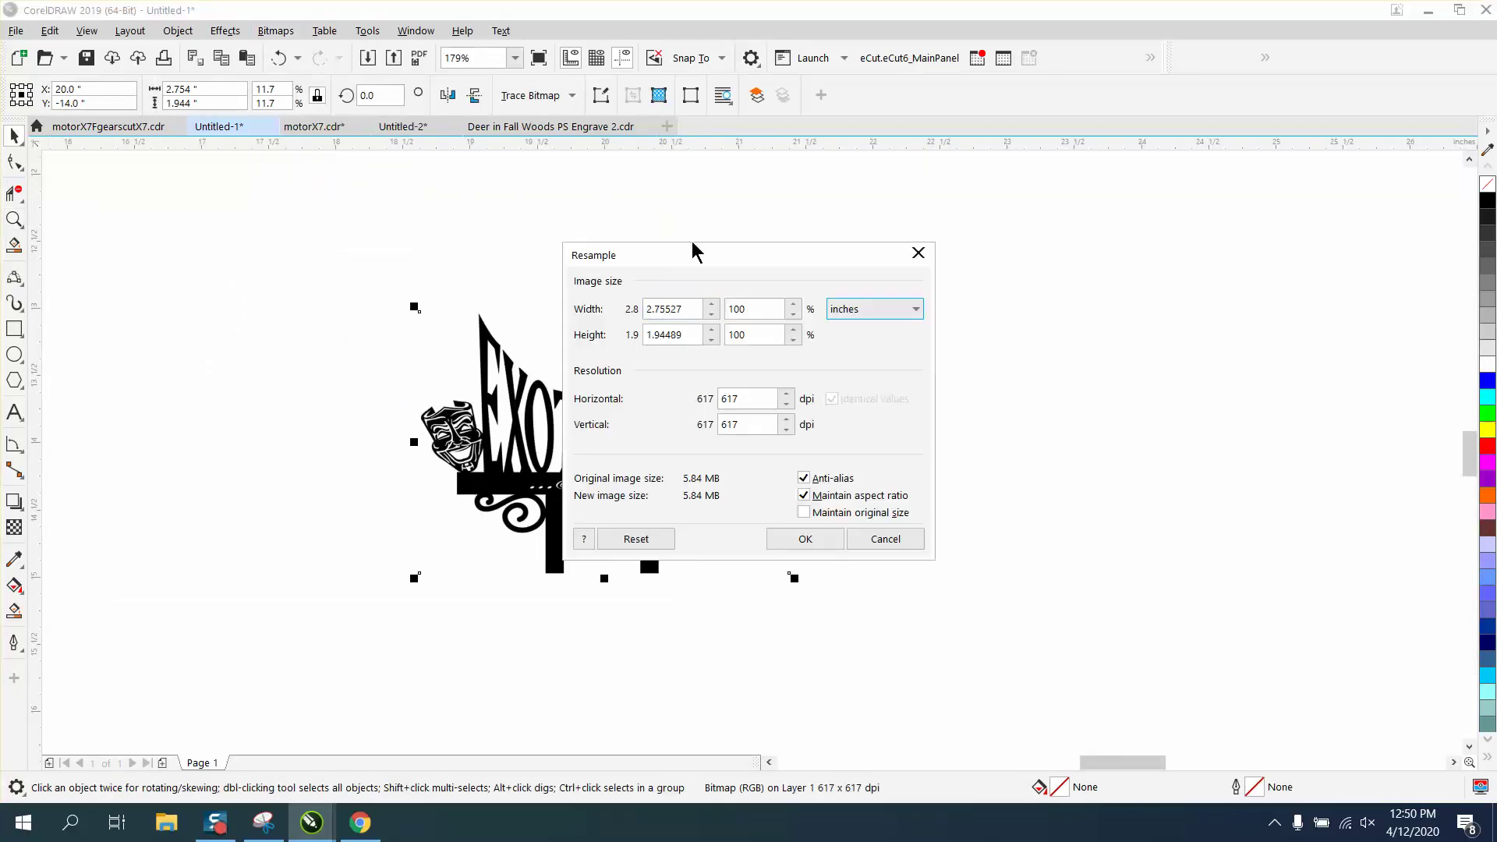
left_click(744, 400)
left_click(887, 544)
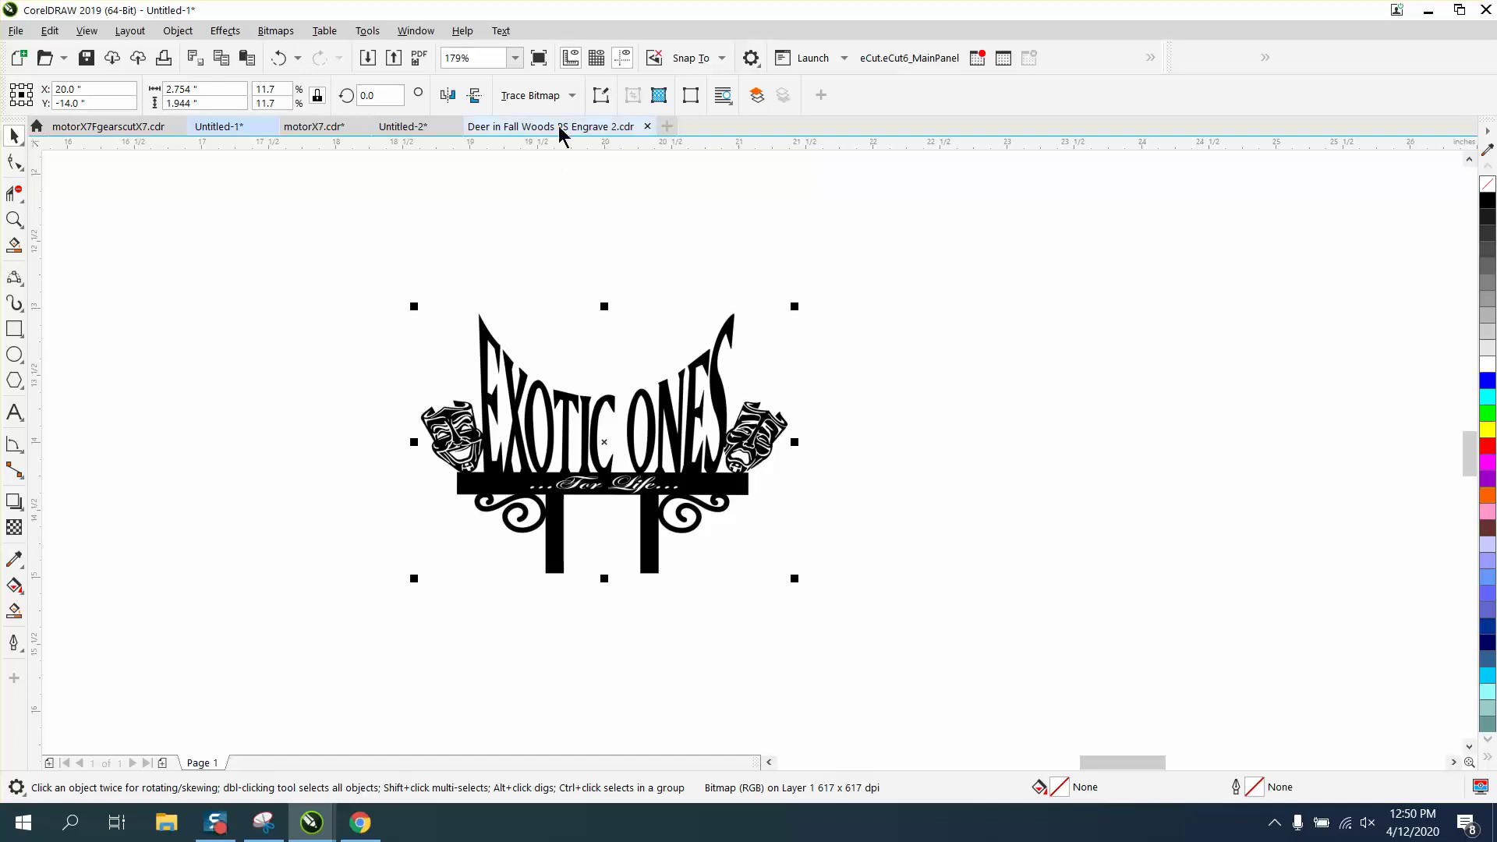
Trace the scaled bitmap with a Clipart outline trace, using detail 91, smoothing 25 and corner smoothness 0
left_click(546, 97)
mouse_move(549, 166)
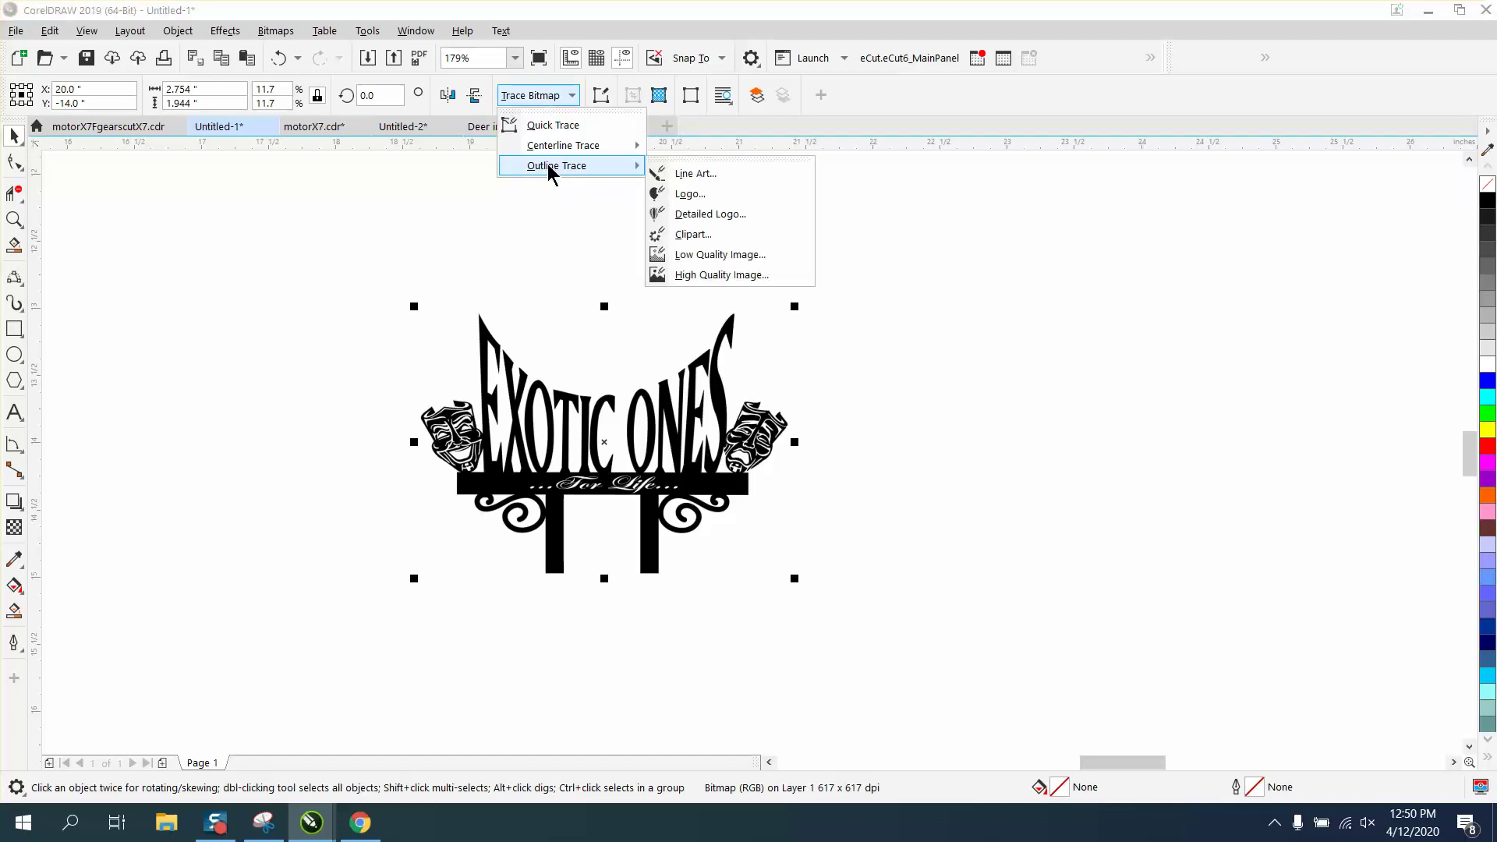
left_click(701, 232)
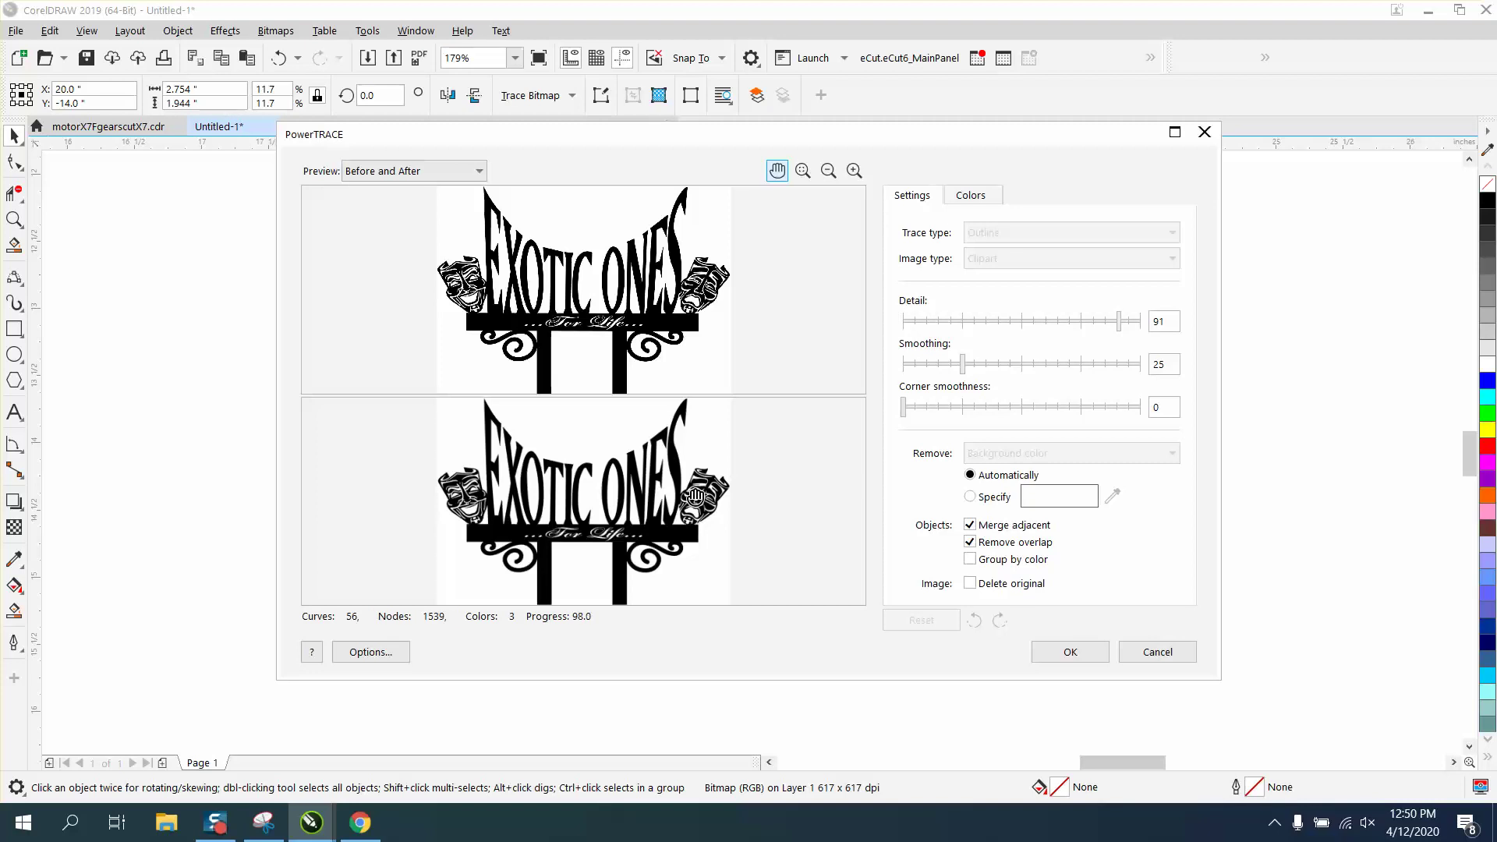
left_click(1070, 652)
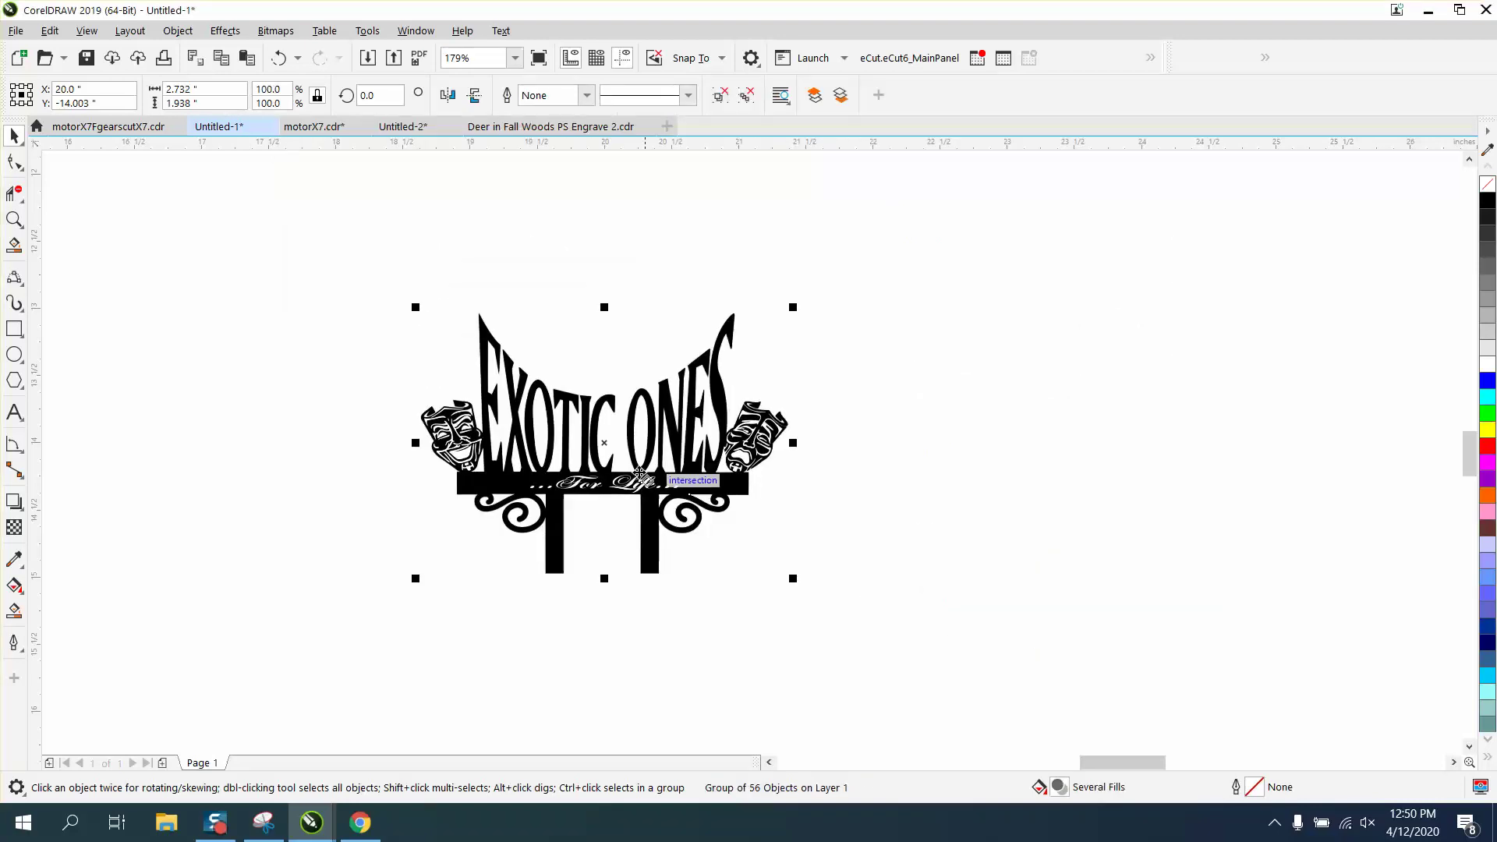
Move the traced group beside the bitmap, about 3.1 inches to its right, and give it no fill and a red outline
left_click_drag(632, 447, 1046, 450)
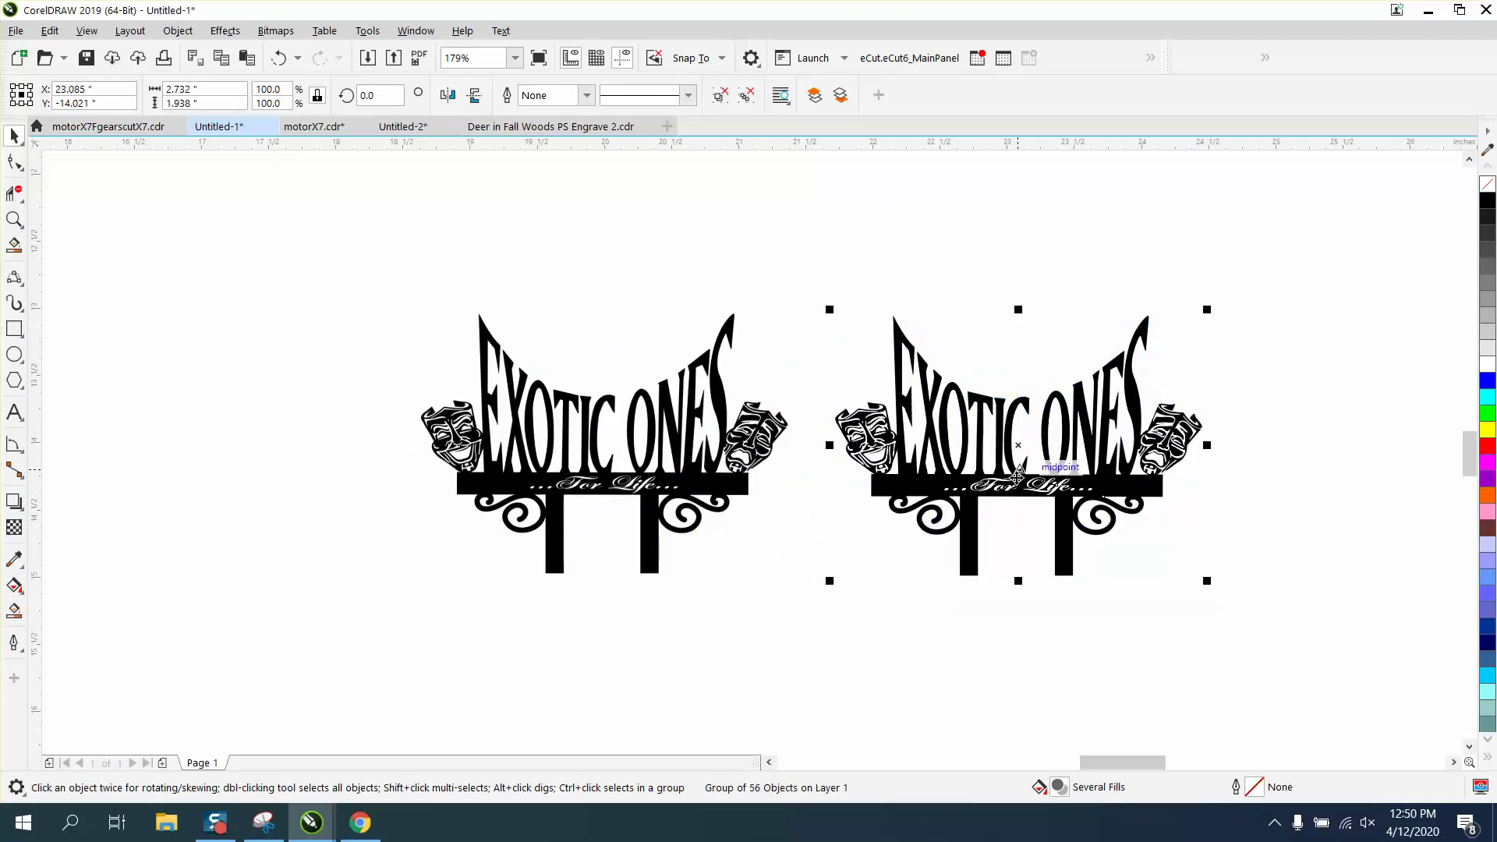
left_click(1488, 184)
right_click(1488, 445)
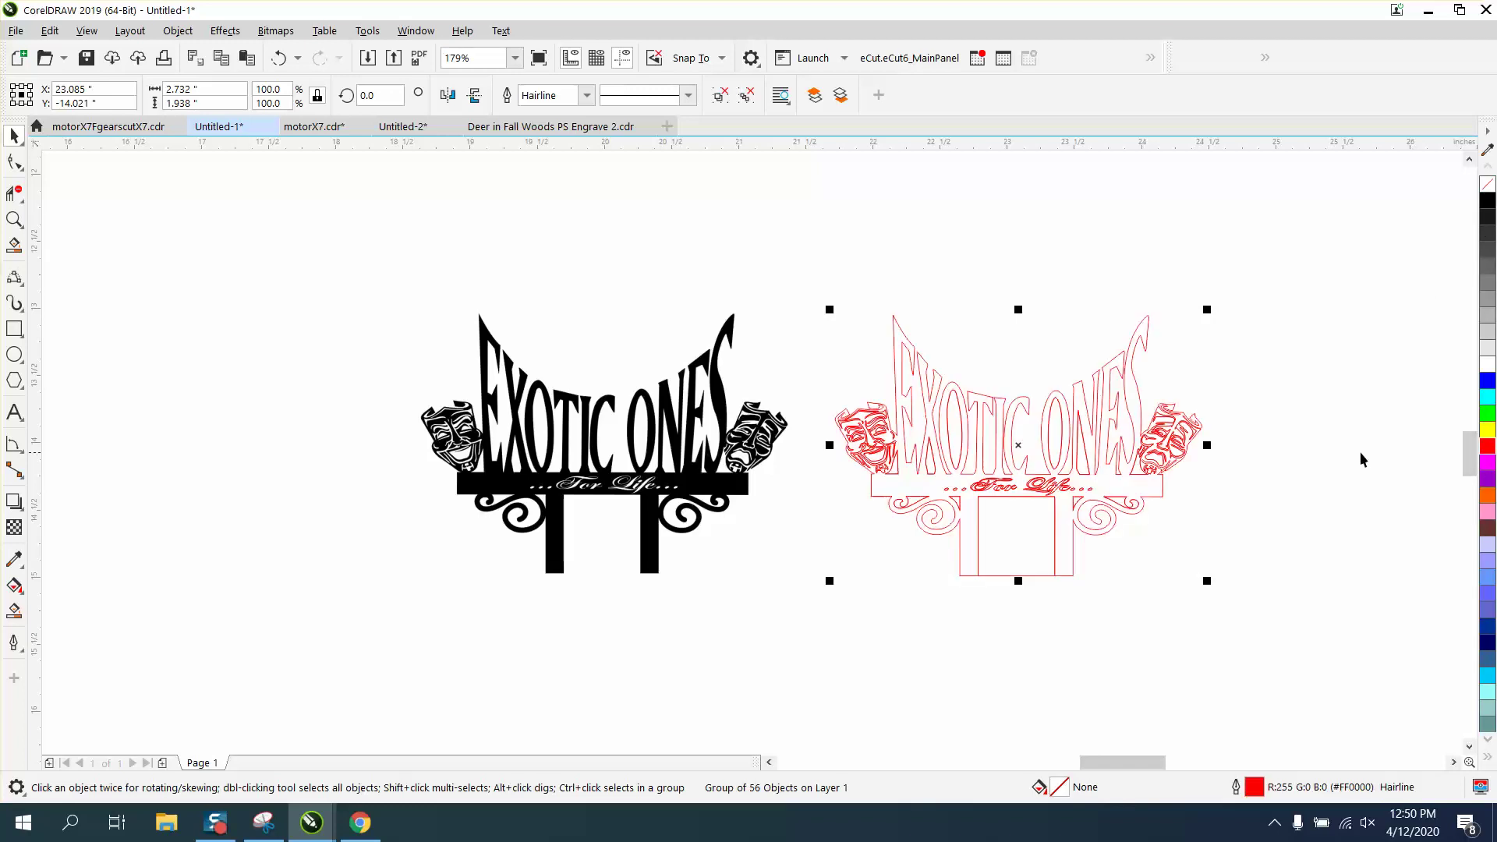
Inspect the red traced outlines up close, especially the "Life" script lettering and the dots after it
left_click(14, 219)
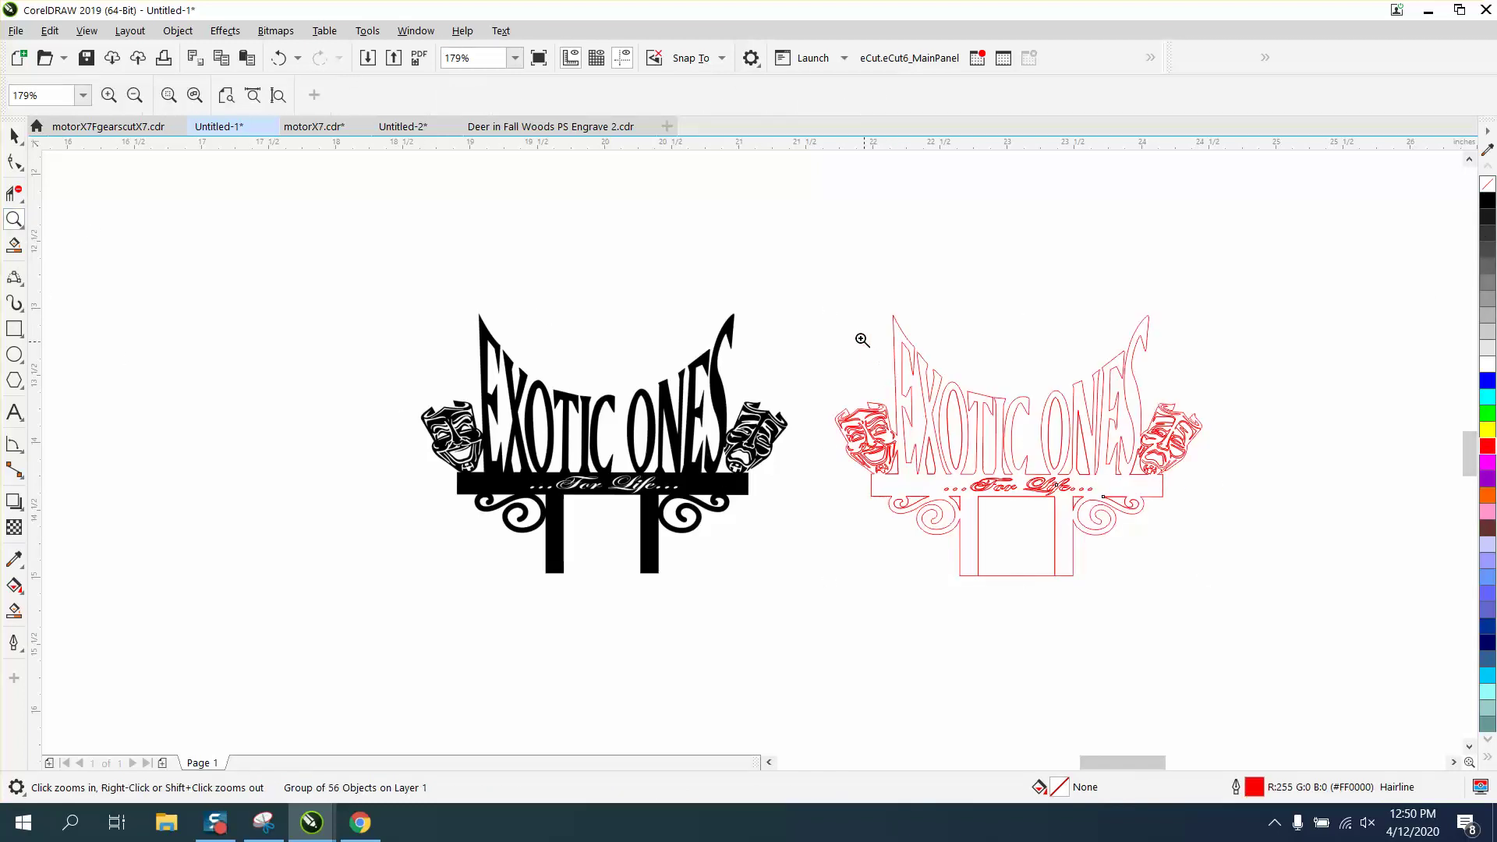
left_click_drag(849, 321, 1239, 605)
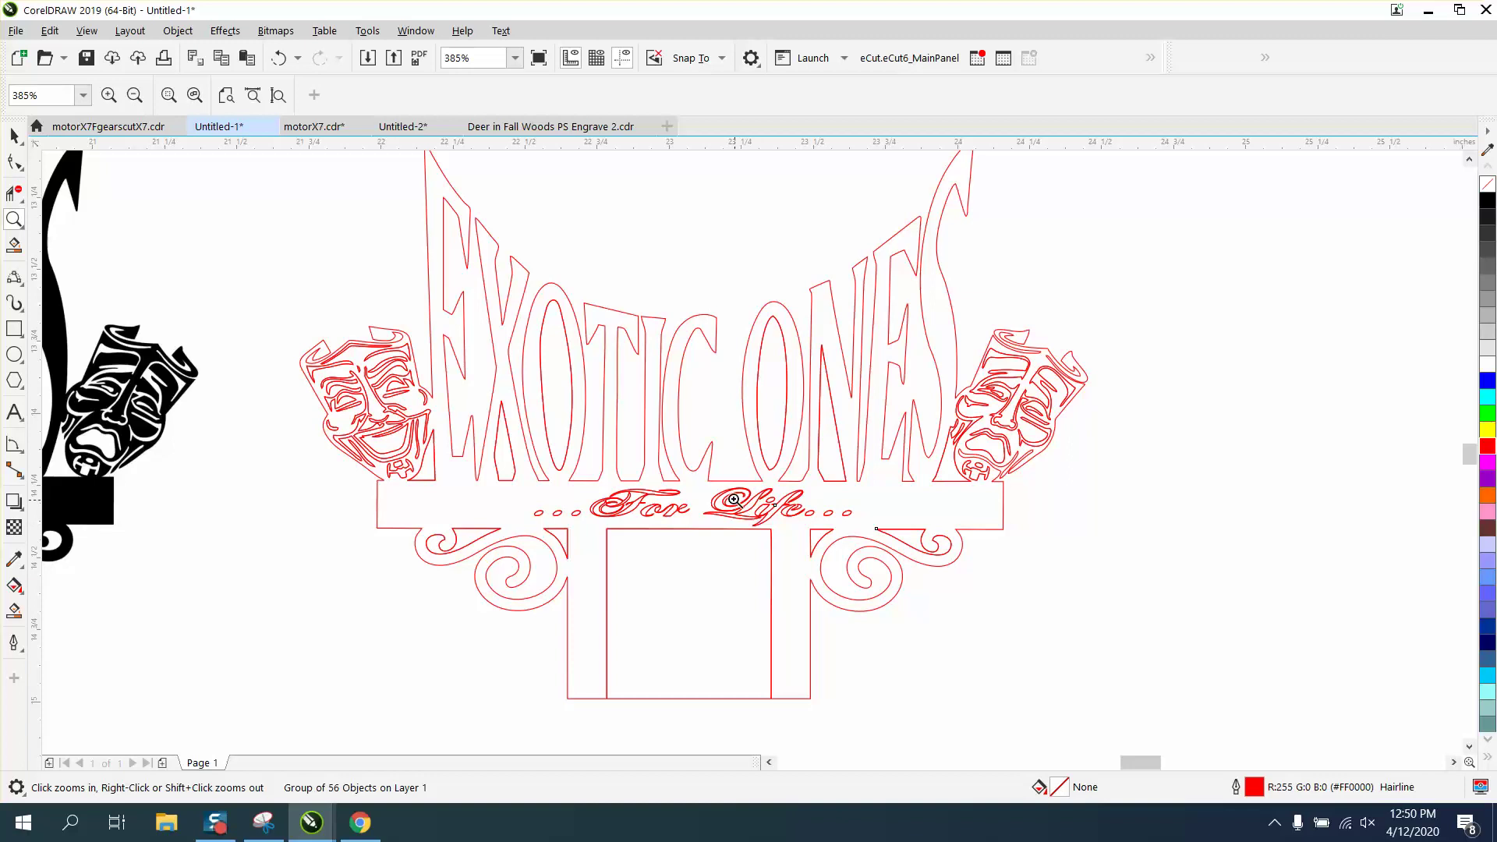
left_click_drag(711, 478, 854, 542)
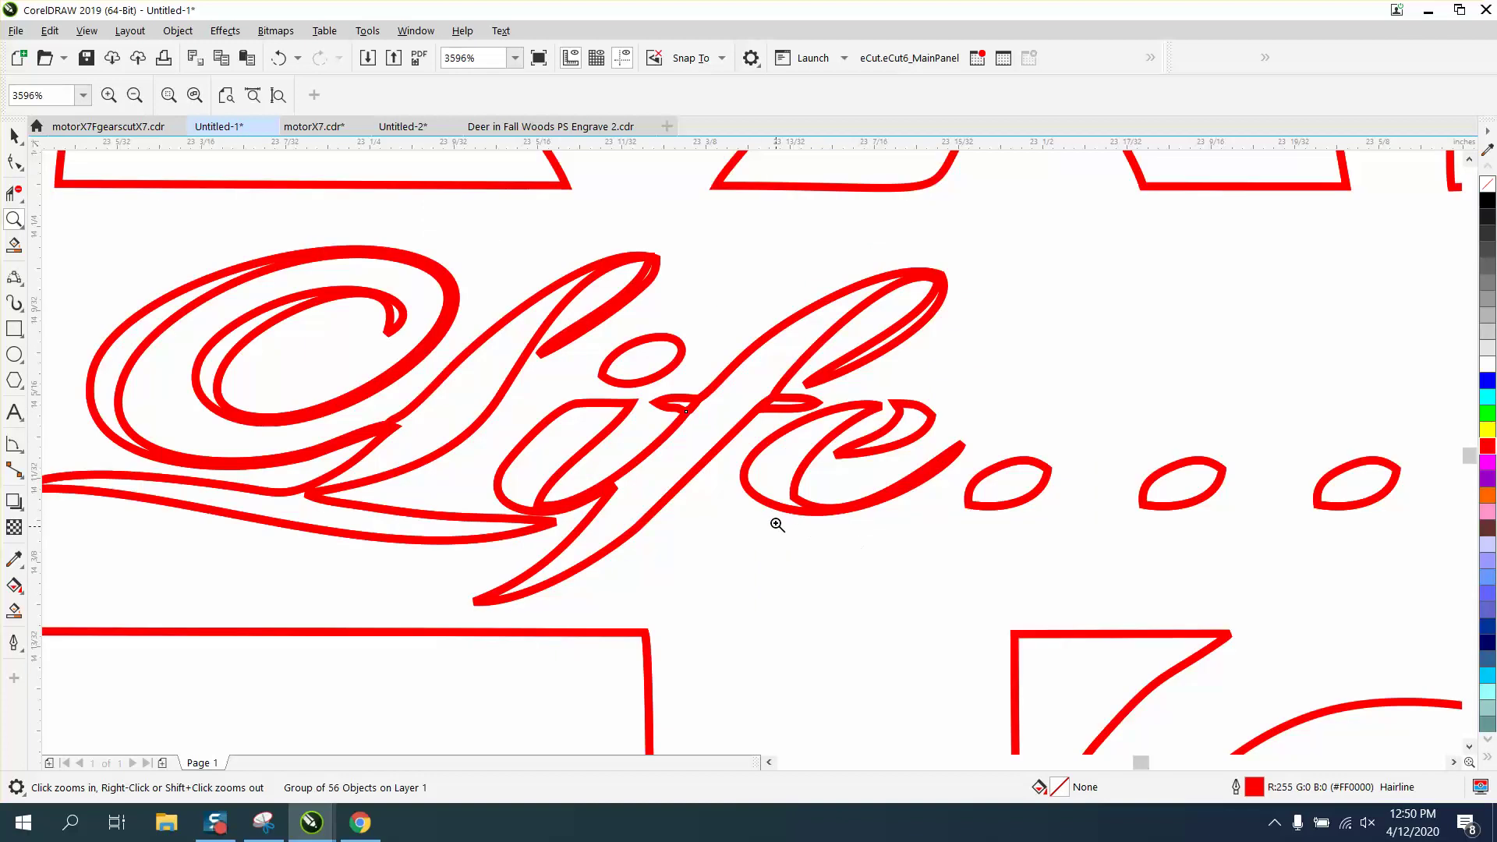
right_click(816, 352)
right_click(754, 450)
right_click(752, 451)
right_click(749, 449)
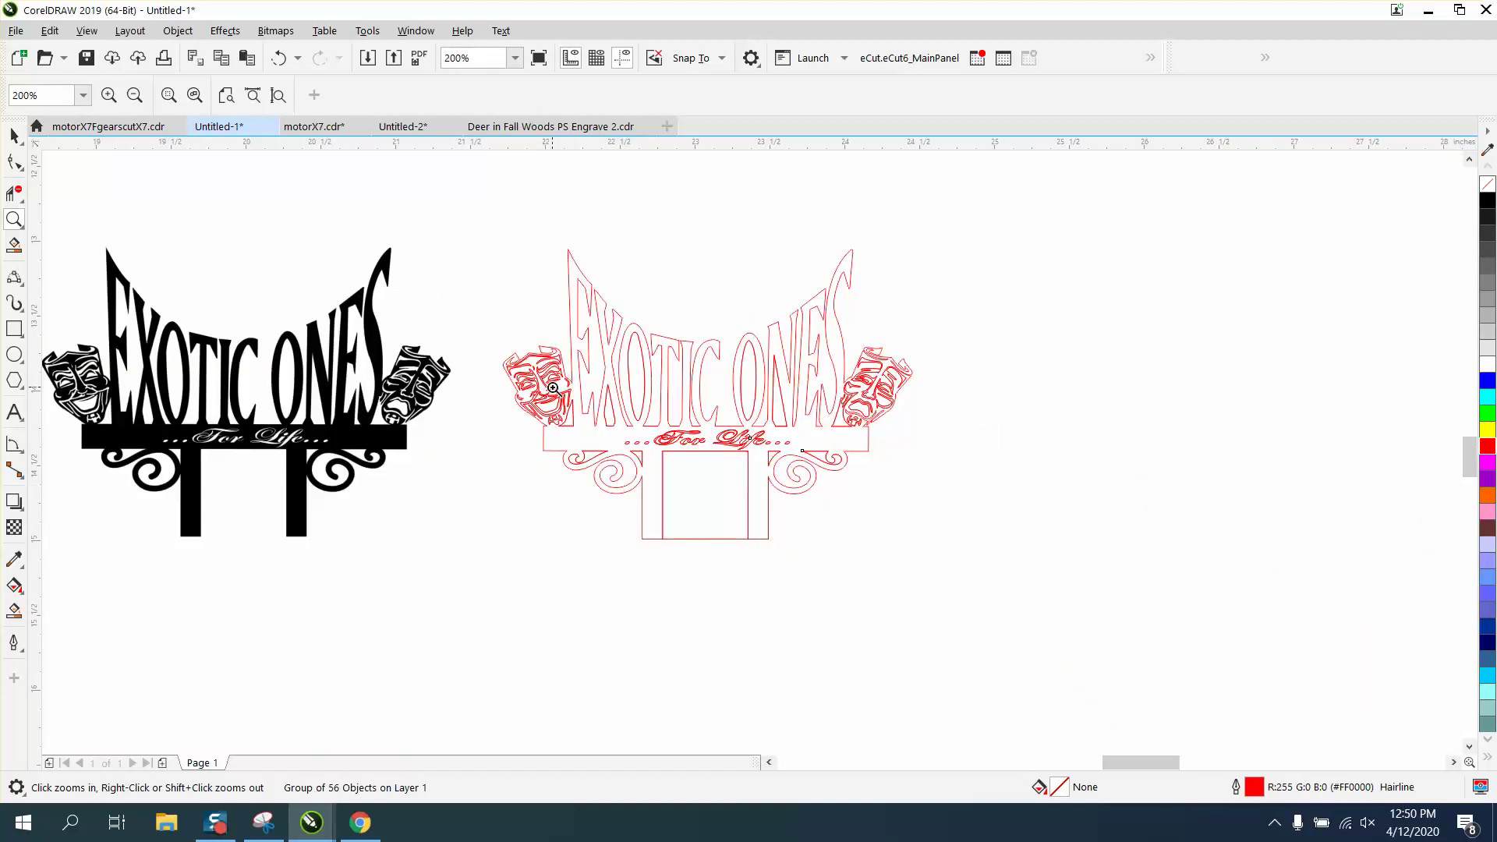
Ungroup all objects of the red trace, select them together to check the ungrouping, and clear the selection
left_click(14, 135)
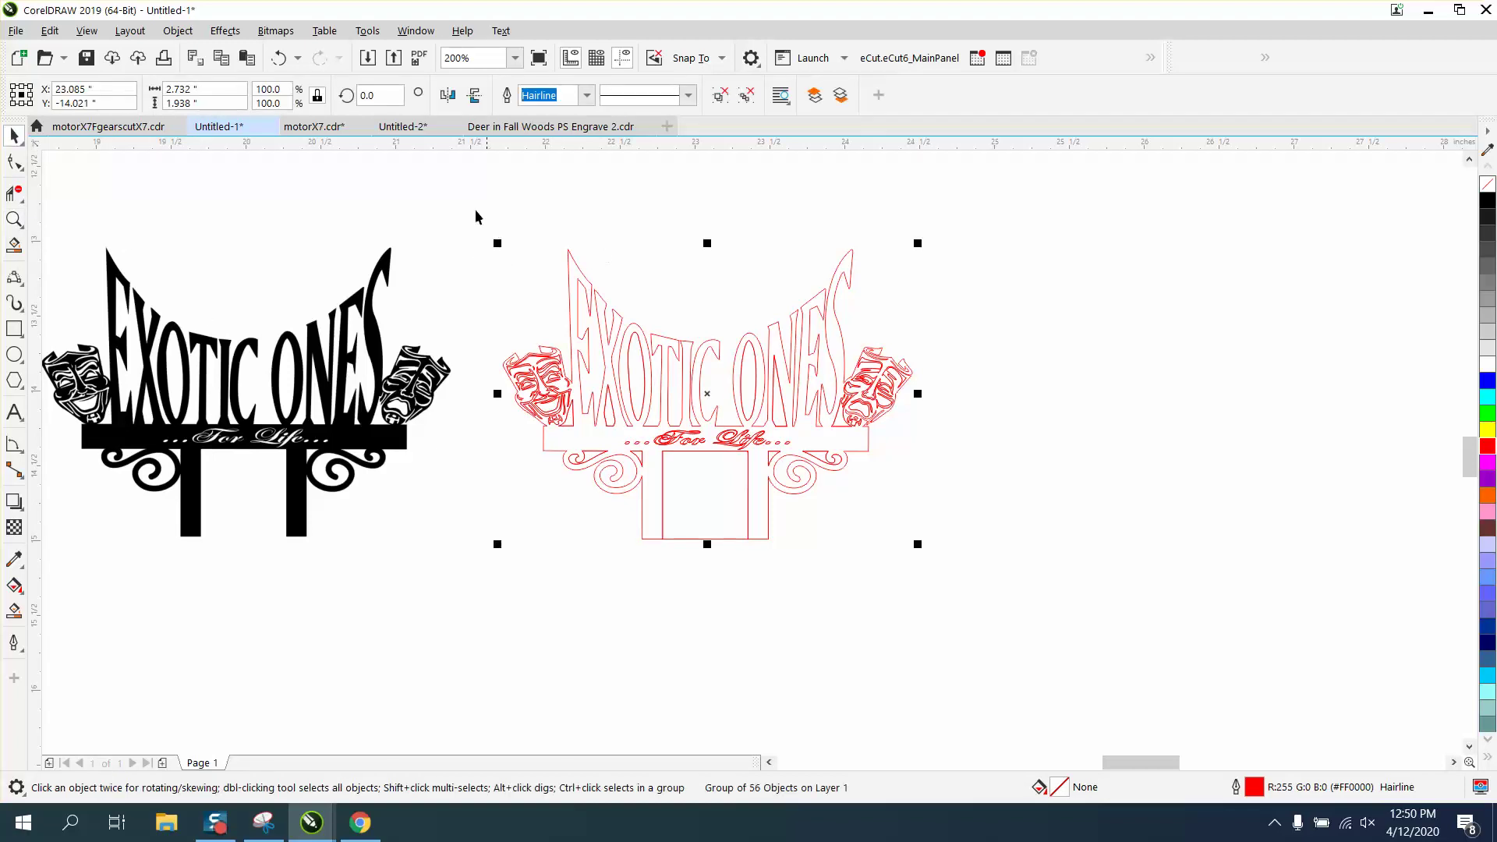
left_click(177, 31)
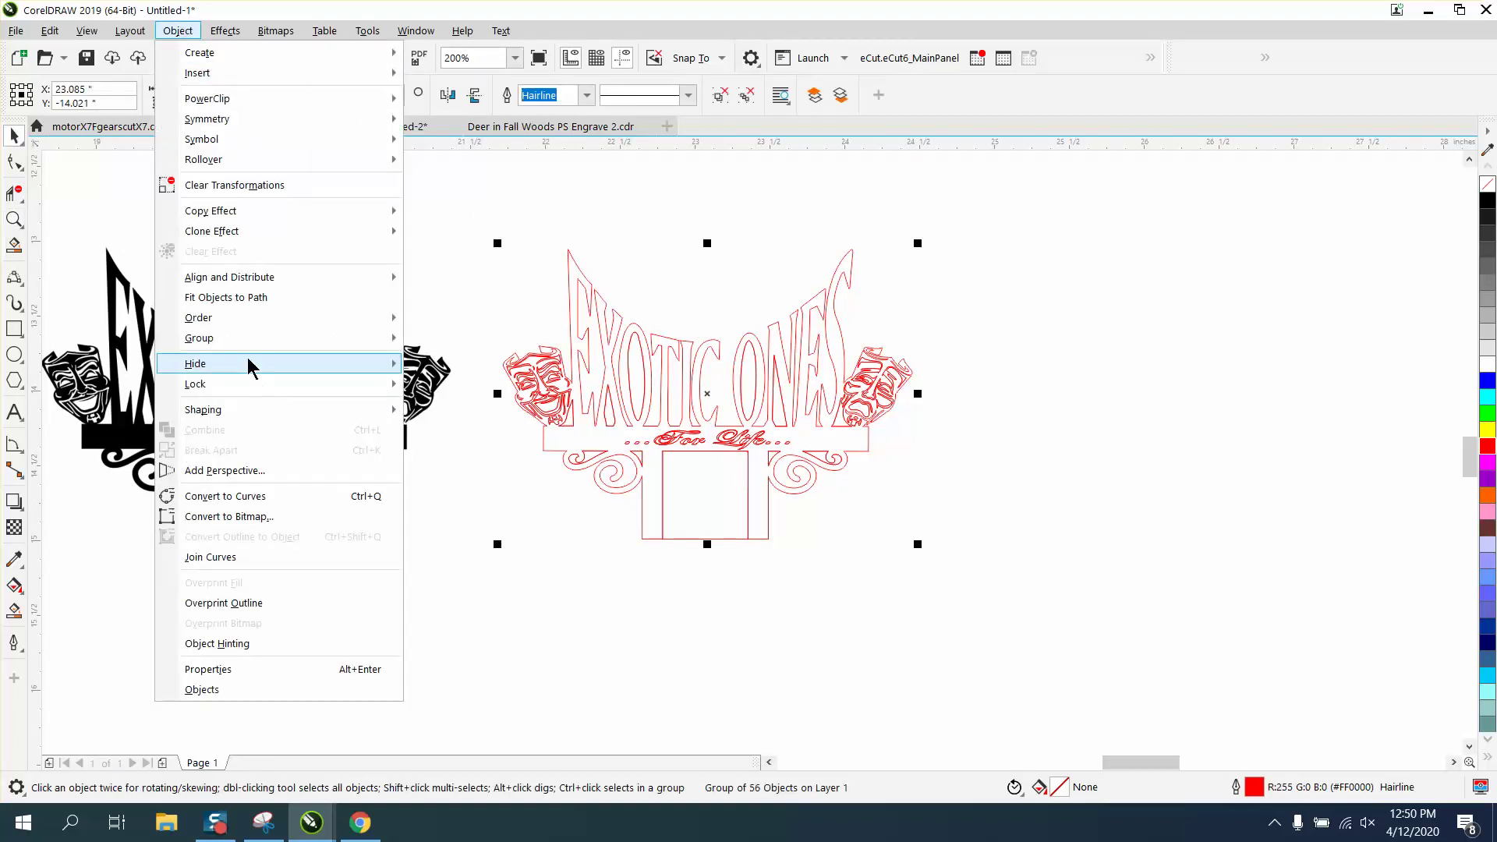
mouse_move(258, 337)
left_click(445, 358)
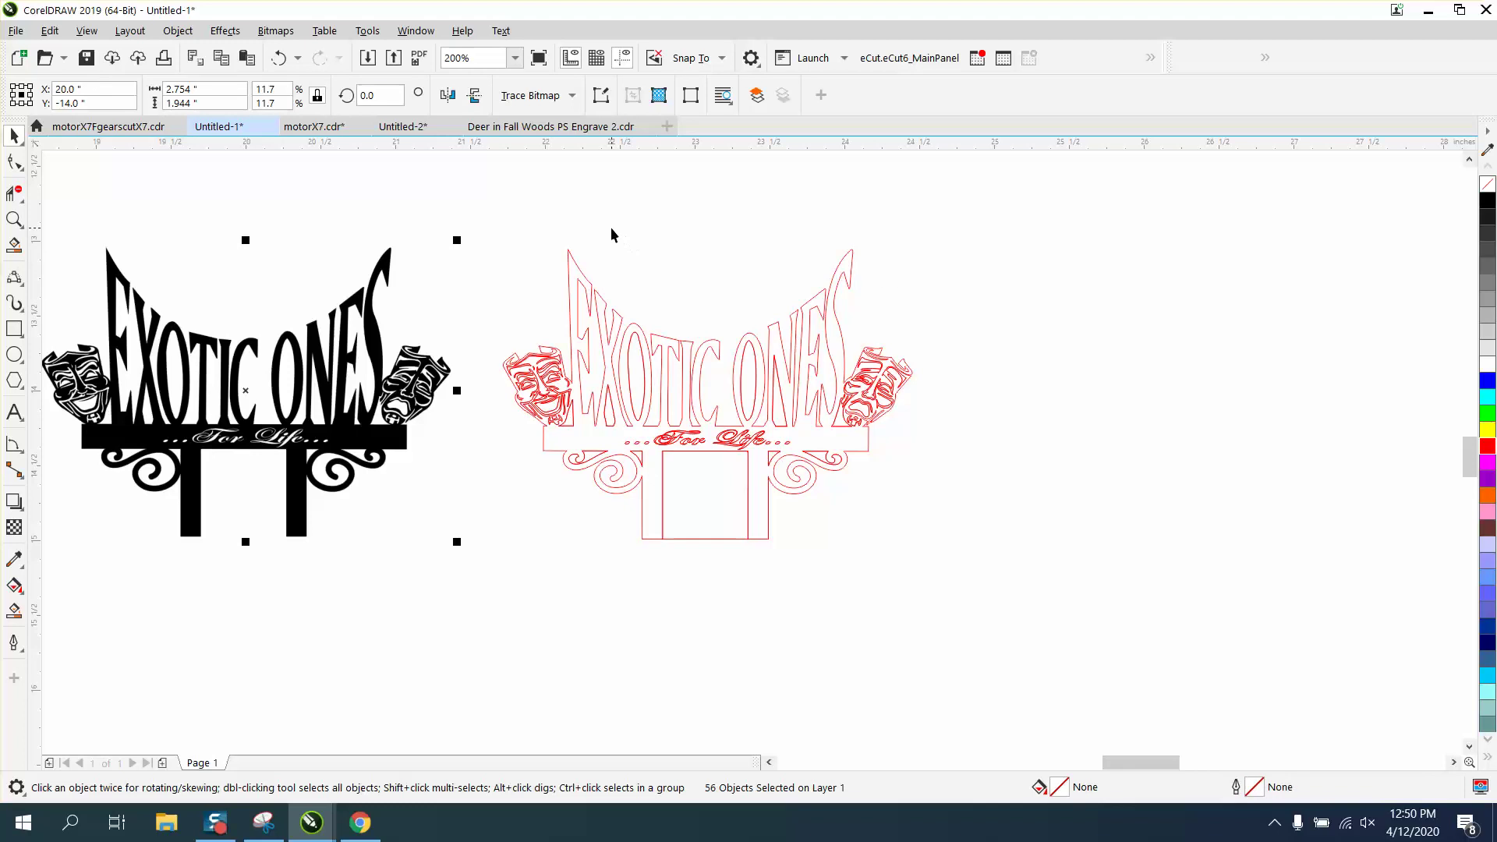
mouse_move(475, 217)
left_mouse_down()
mouse_move(532, 244)
mouse_move(904, 577)
left_mouse_up()
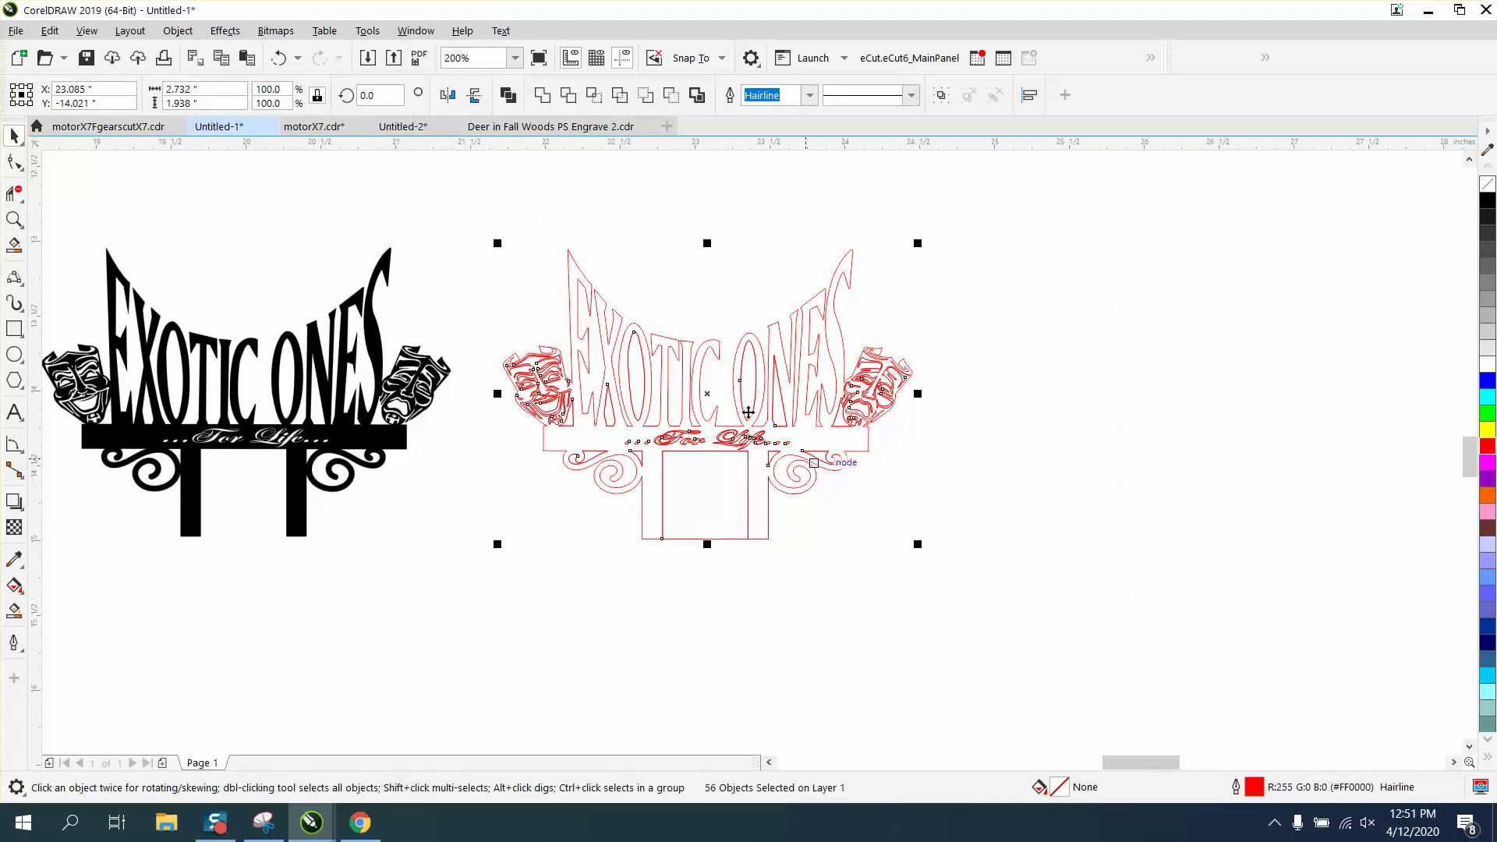
left_click(297, 189)
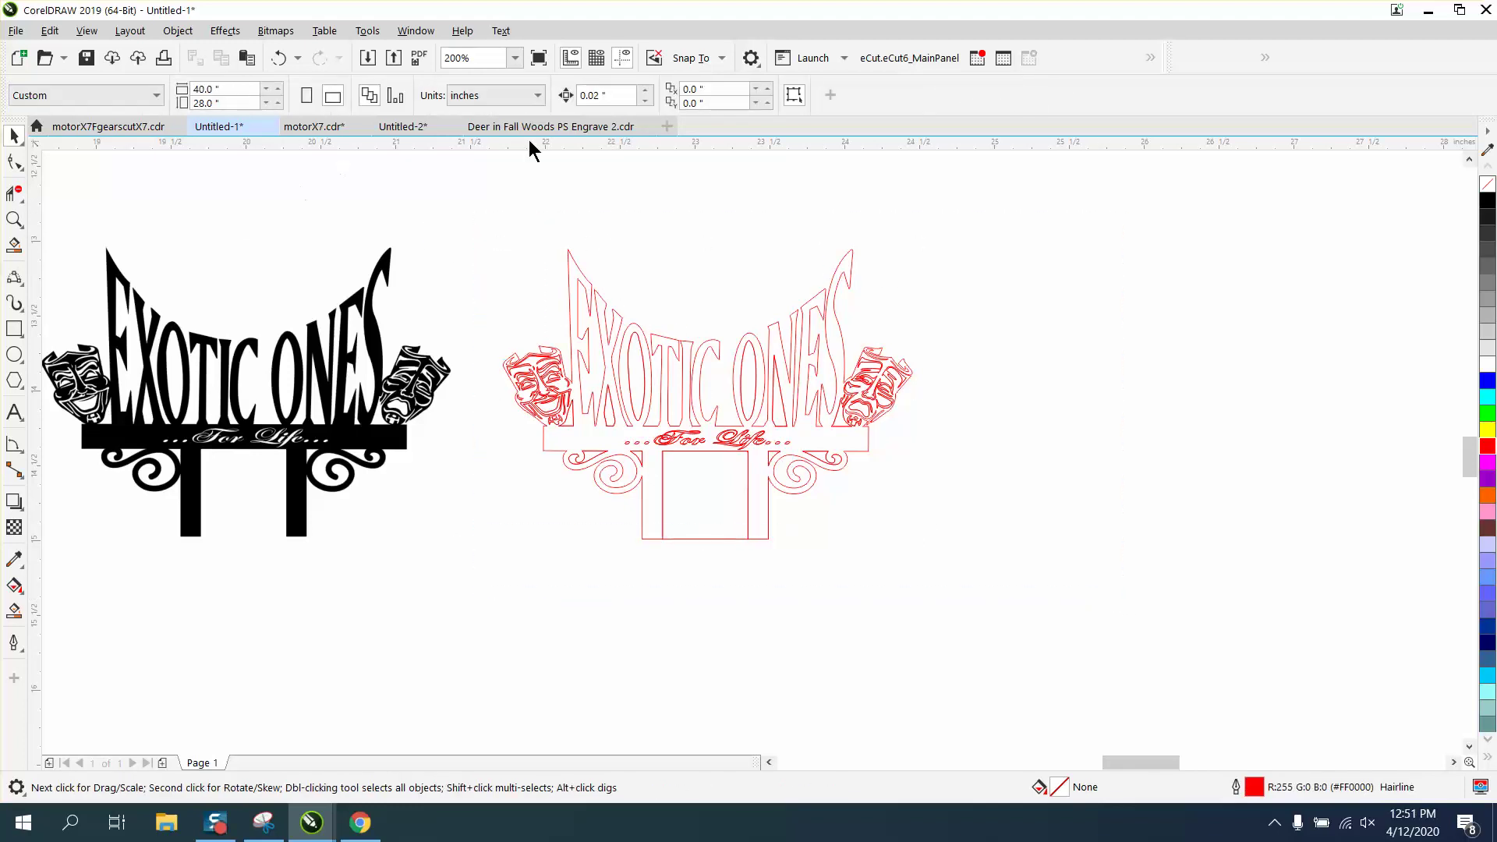
Set the nudge distance to 3 inches and nudge the trace's main sign curve once to the right
type("3")
key("Return")
left_click(852, 260)
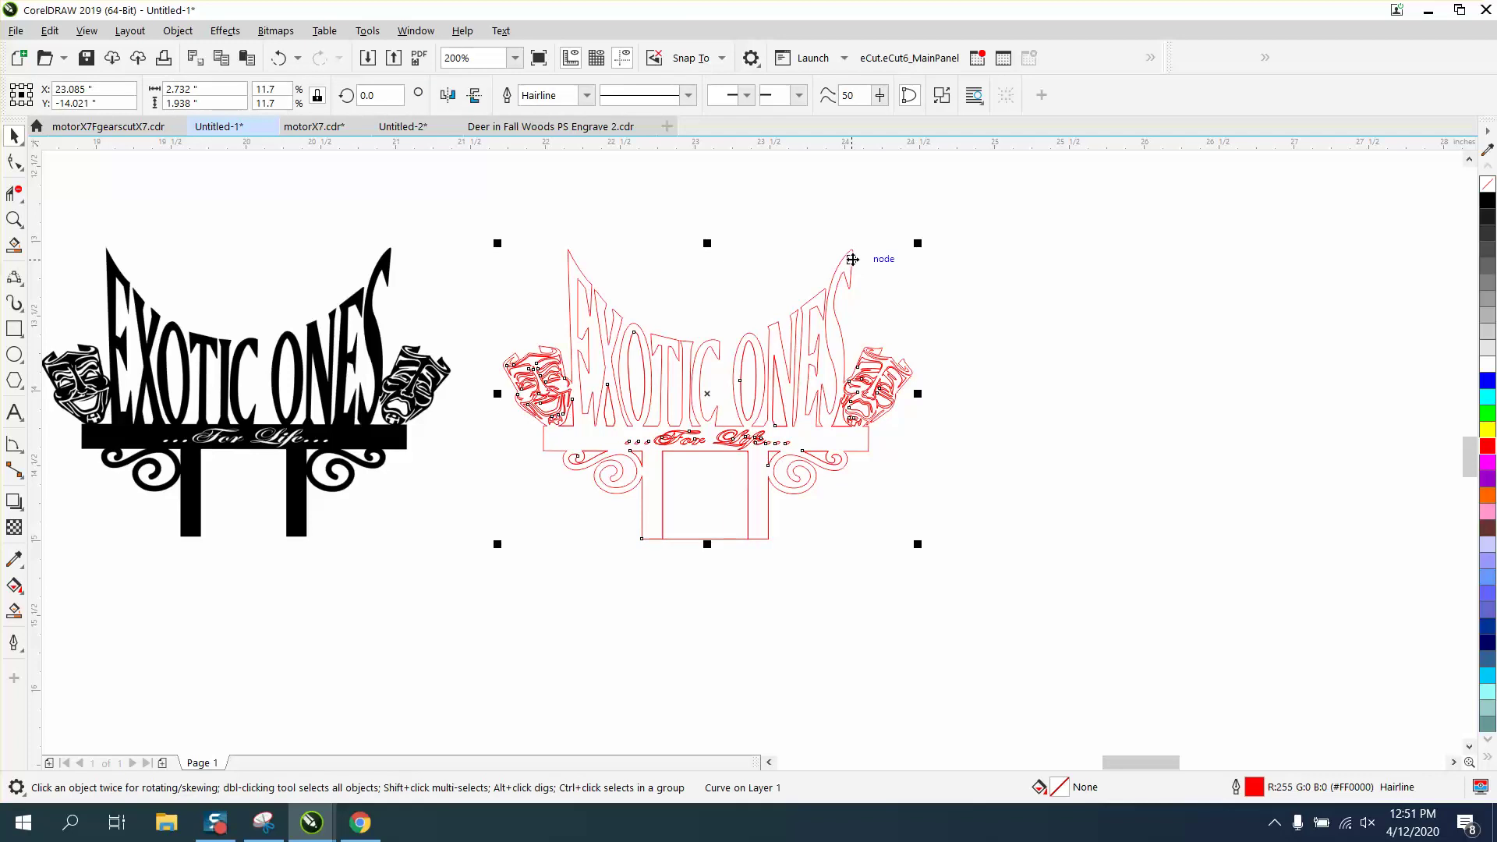
key("Right")
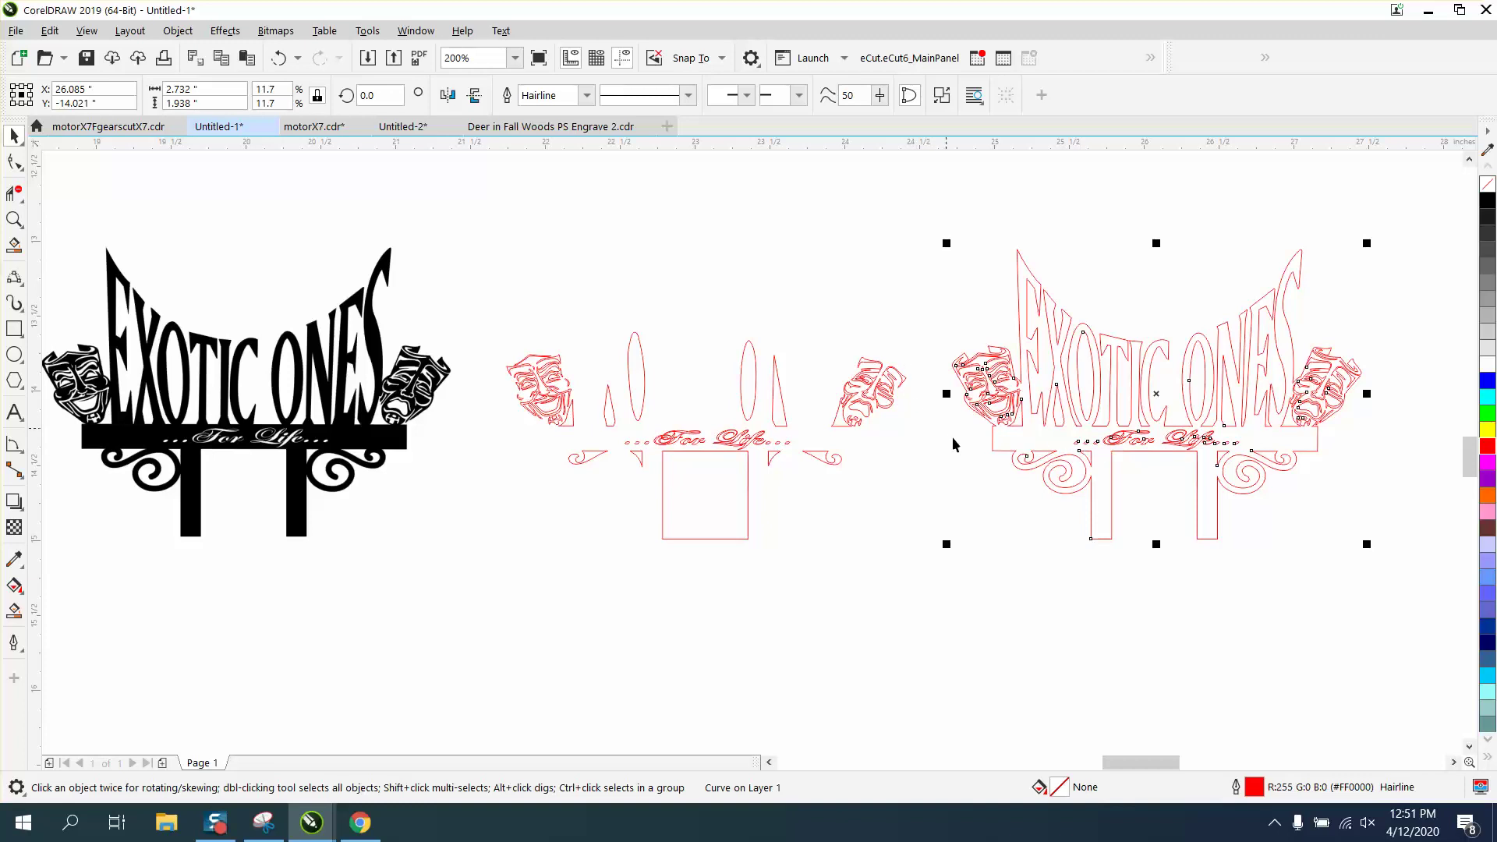
Delete all the leftover inner trace shapes between the bitmap and the moved sign curve
left_click(513, 355)
left_click_drag(919, 578, 931, 587)
key("Delete")
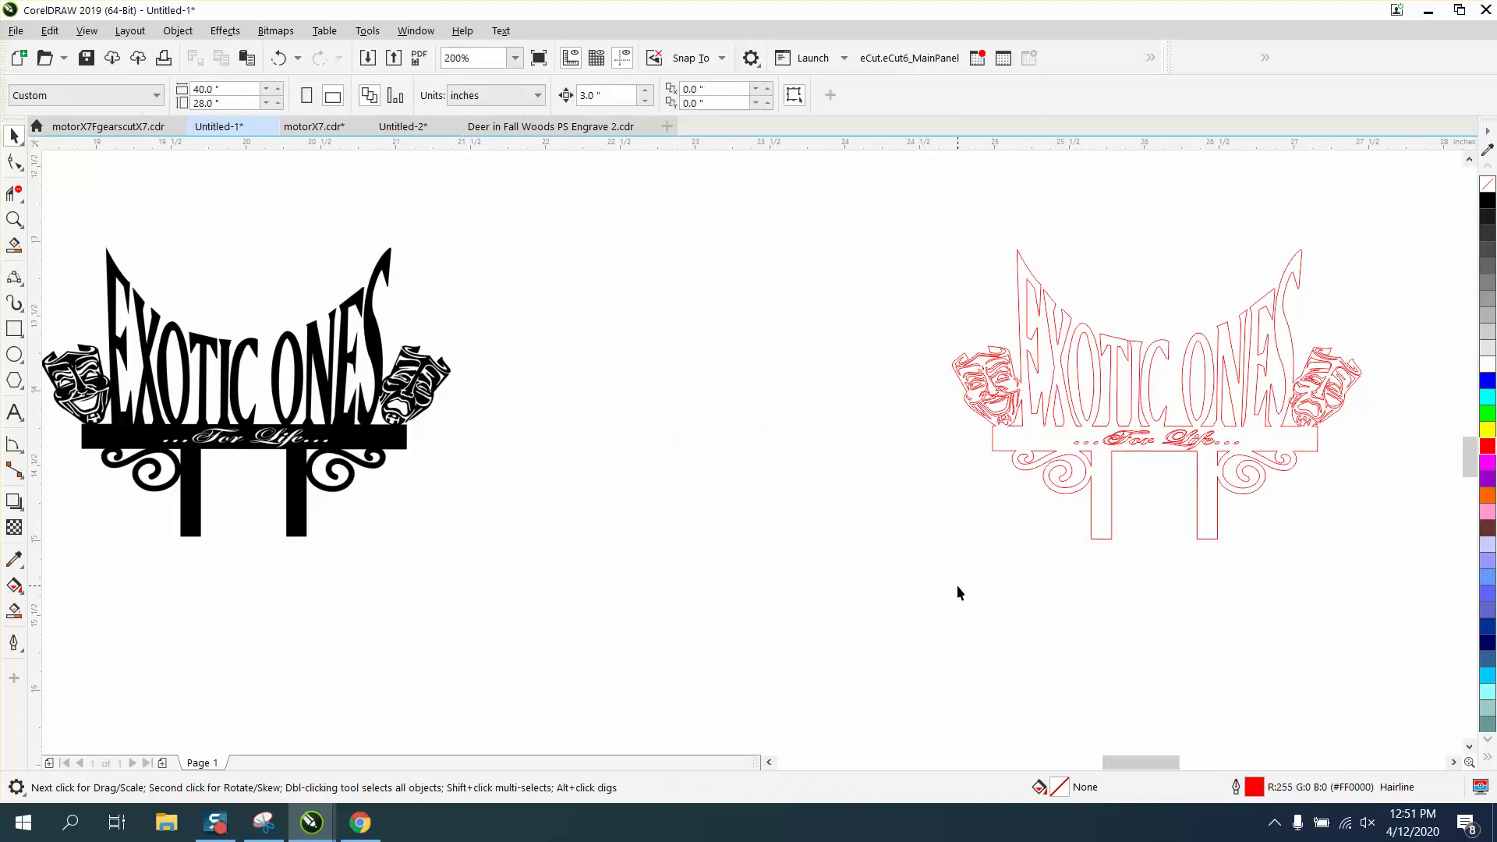
Smart fill the red sign outline with black and no outline, and nudge the filled copy 3 inches to the left
left_click(14, 611)
left_click(999, 442)
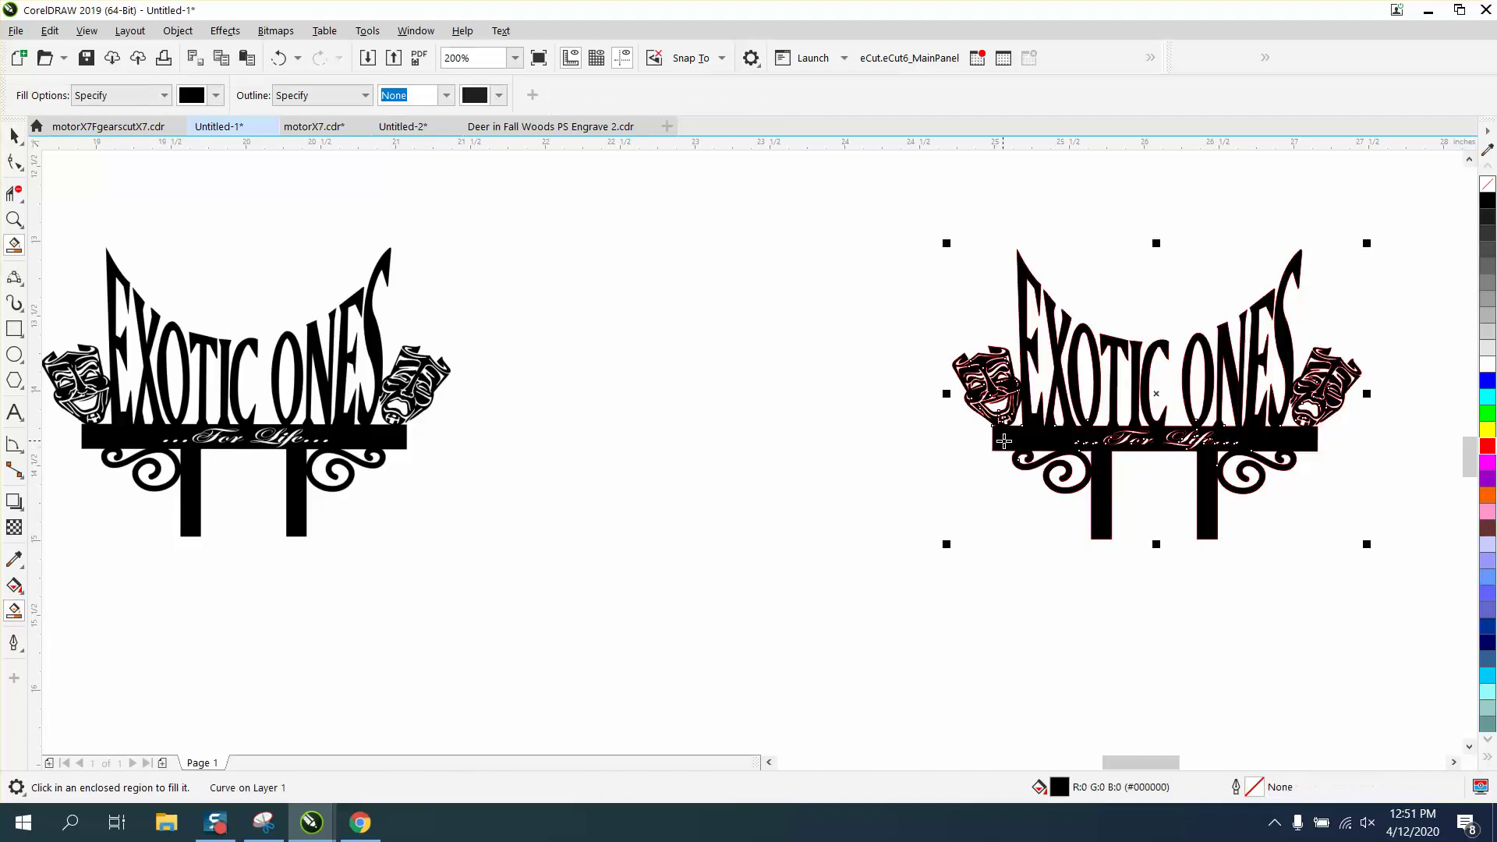
key("Left")
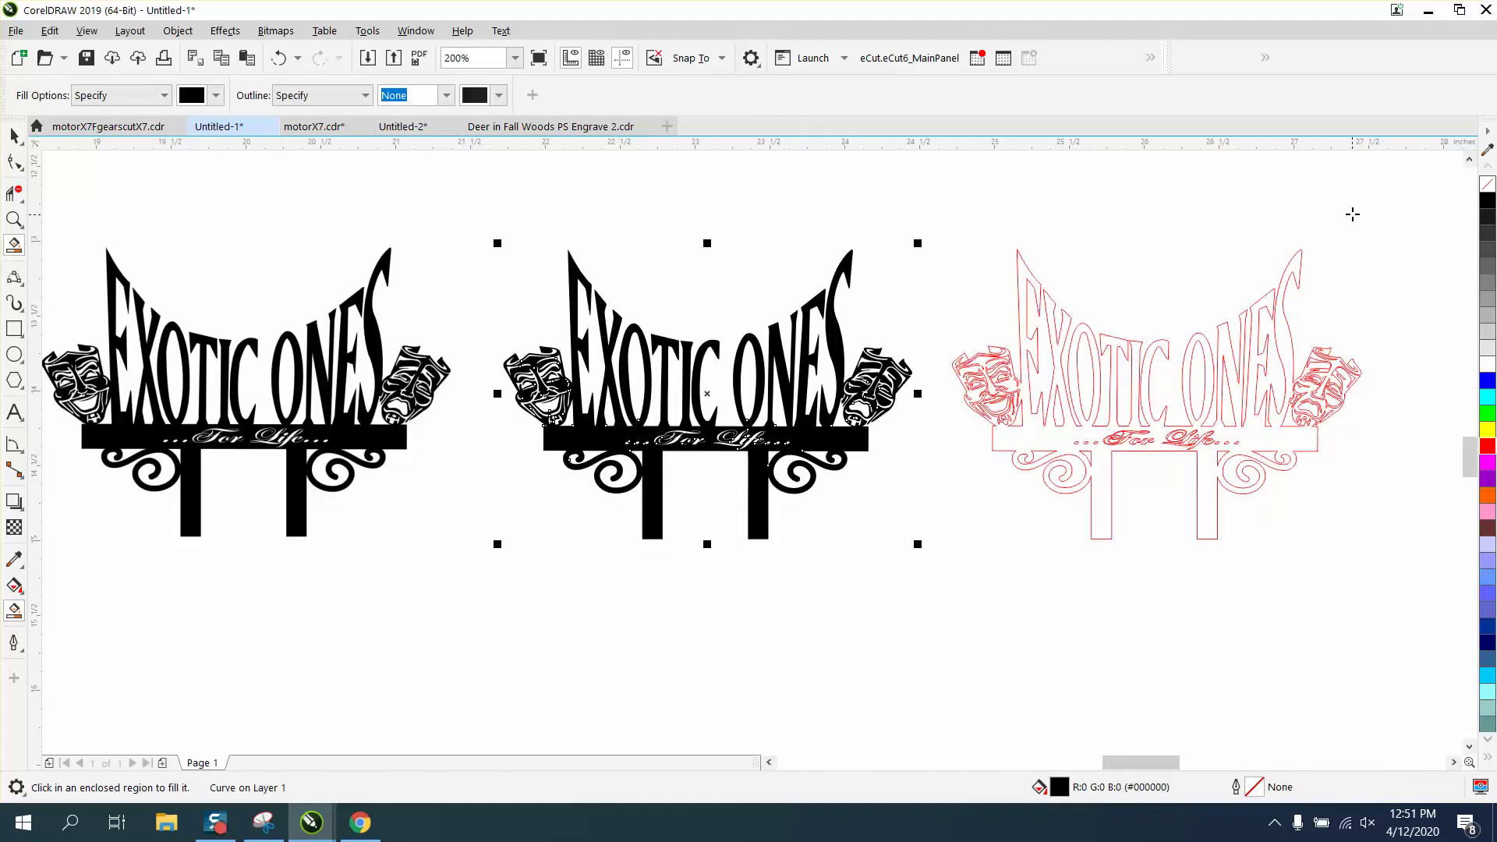
Remove the filled copy's fill, give it a red outline, and delete the original red sign outline beside it
left_click(1488, 184)
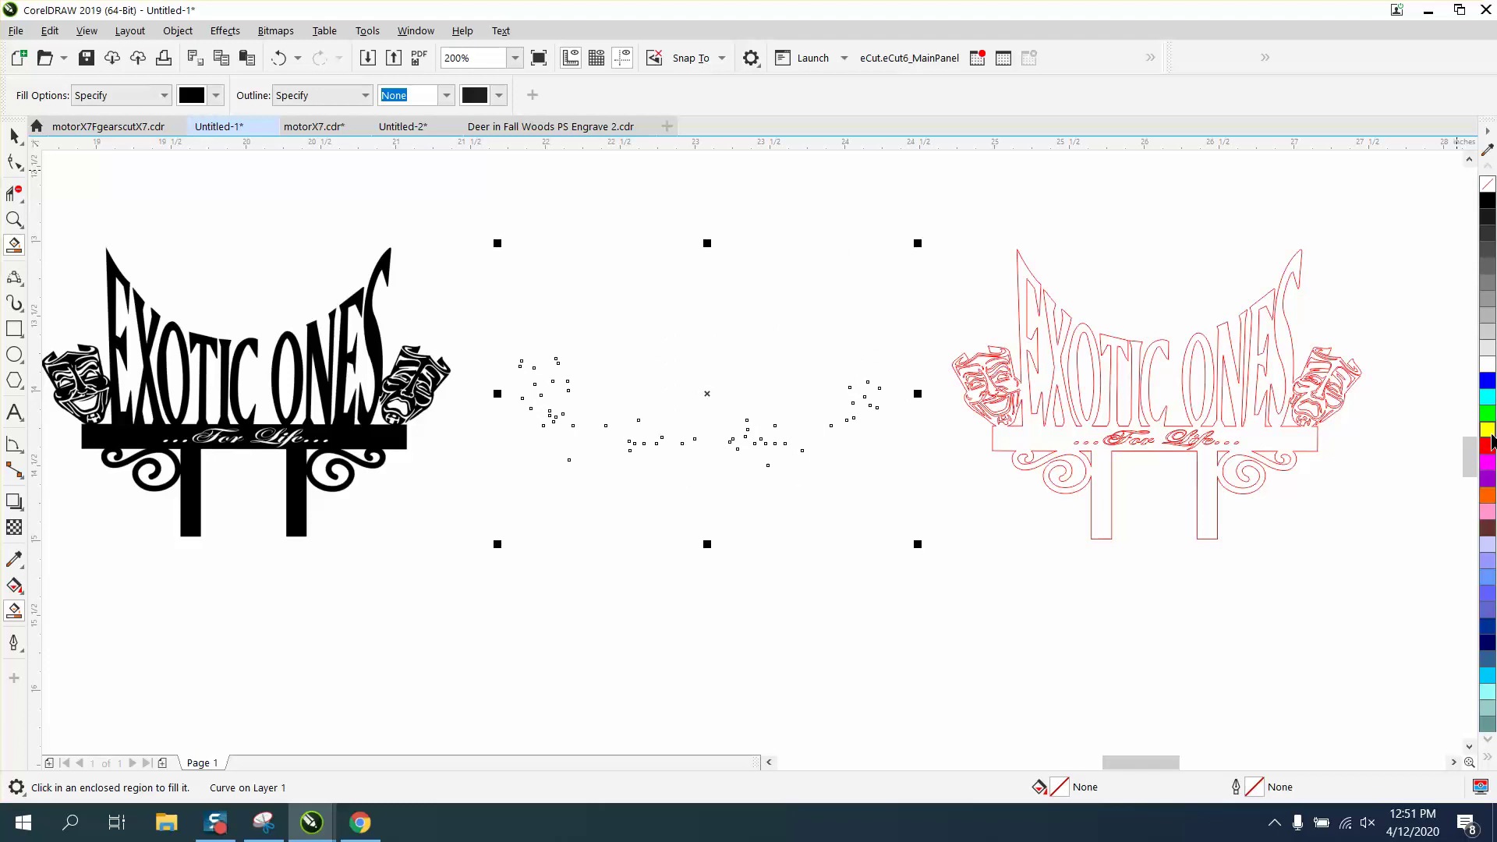
right_click(1488, 449)
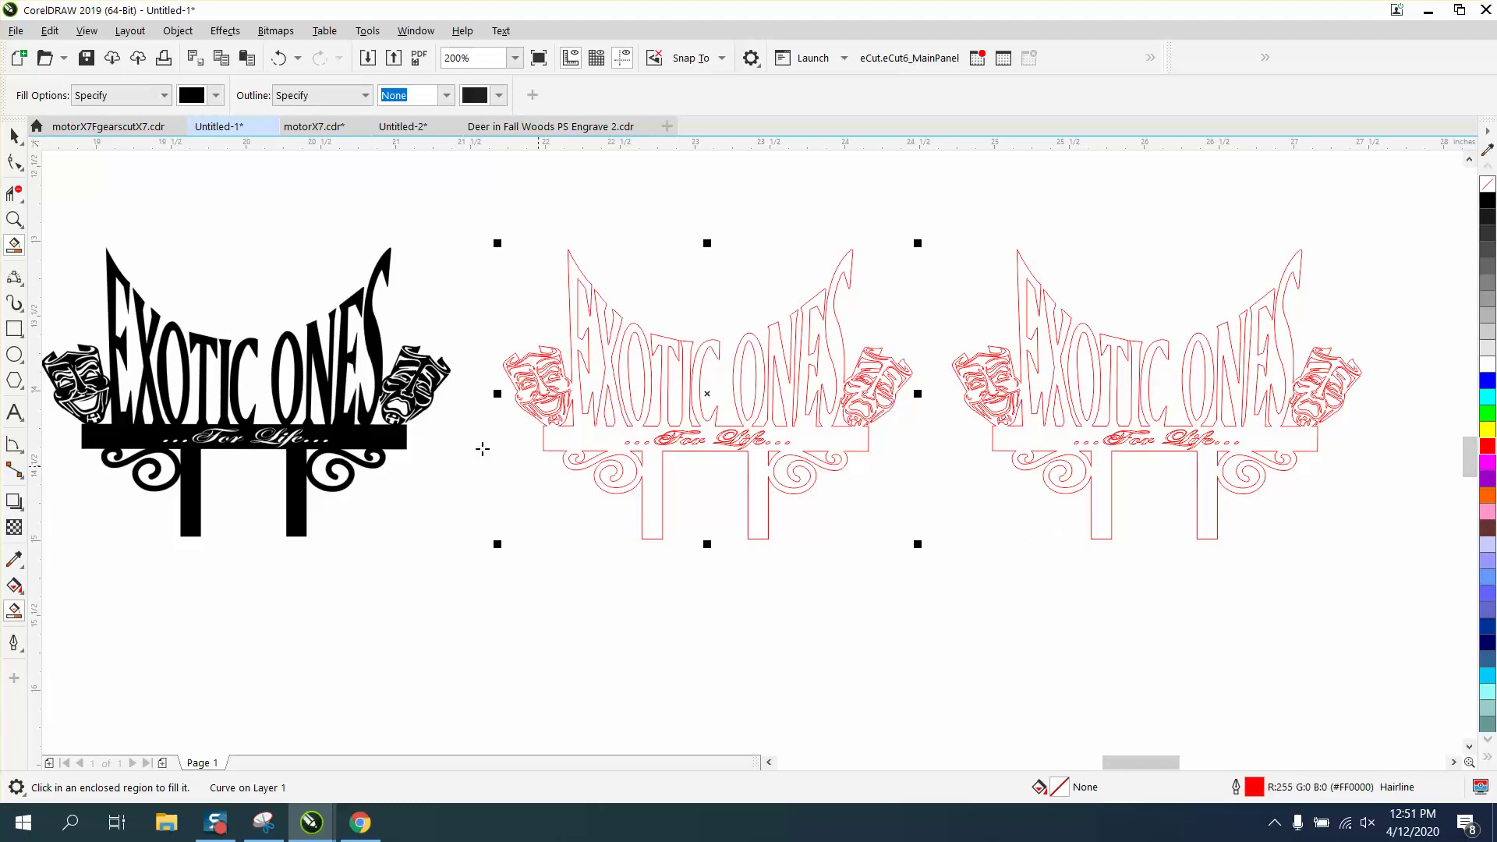
left_click(14, 136)
left_click_drag(962, 202, 1324, 550)
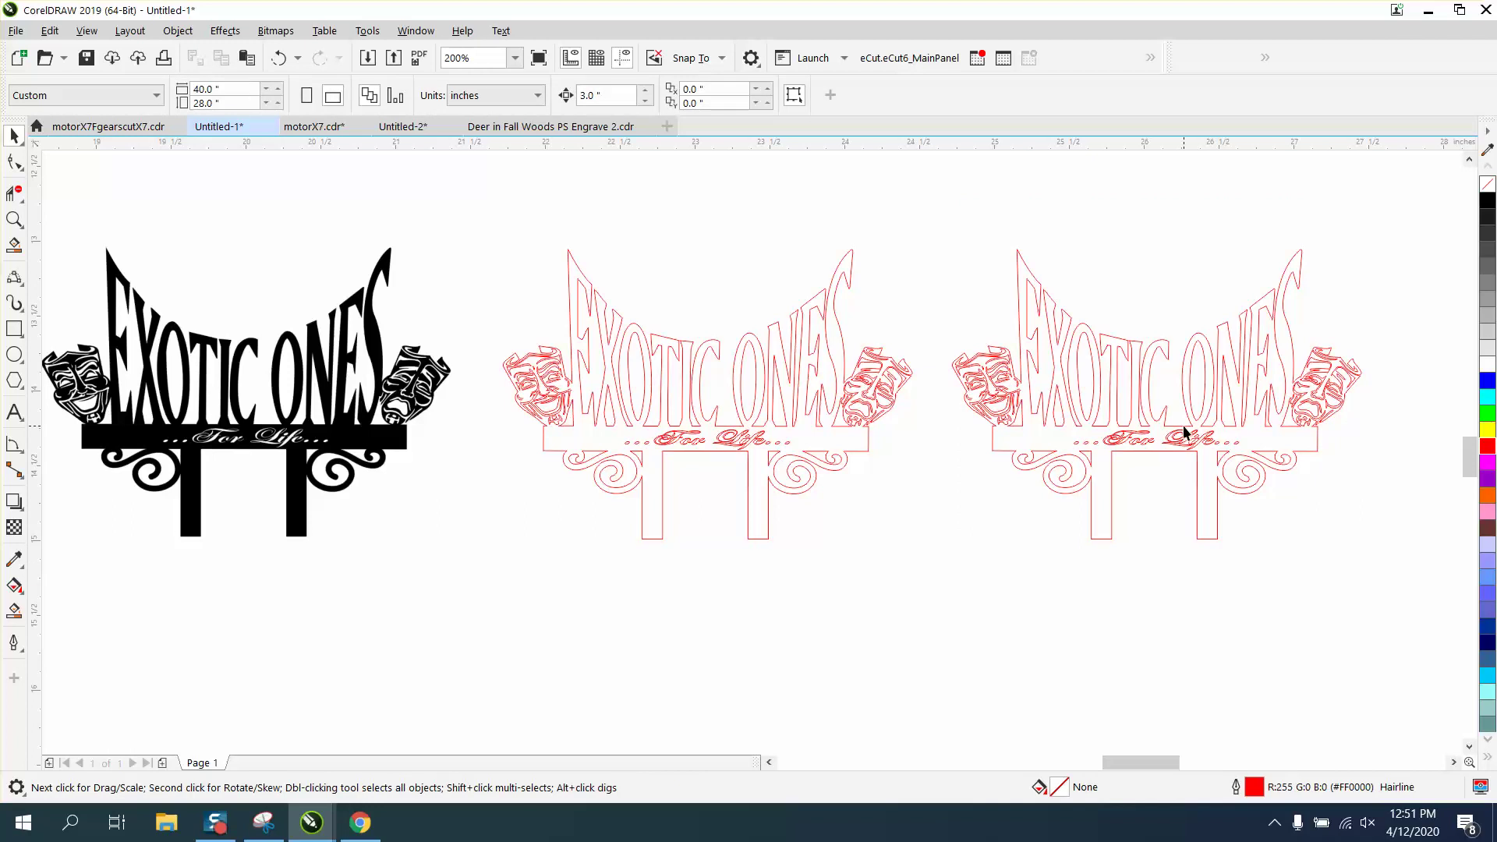
key("Delete")
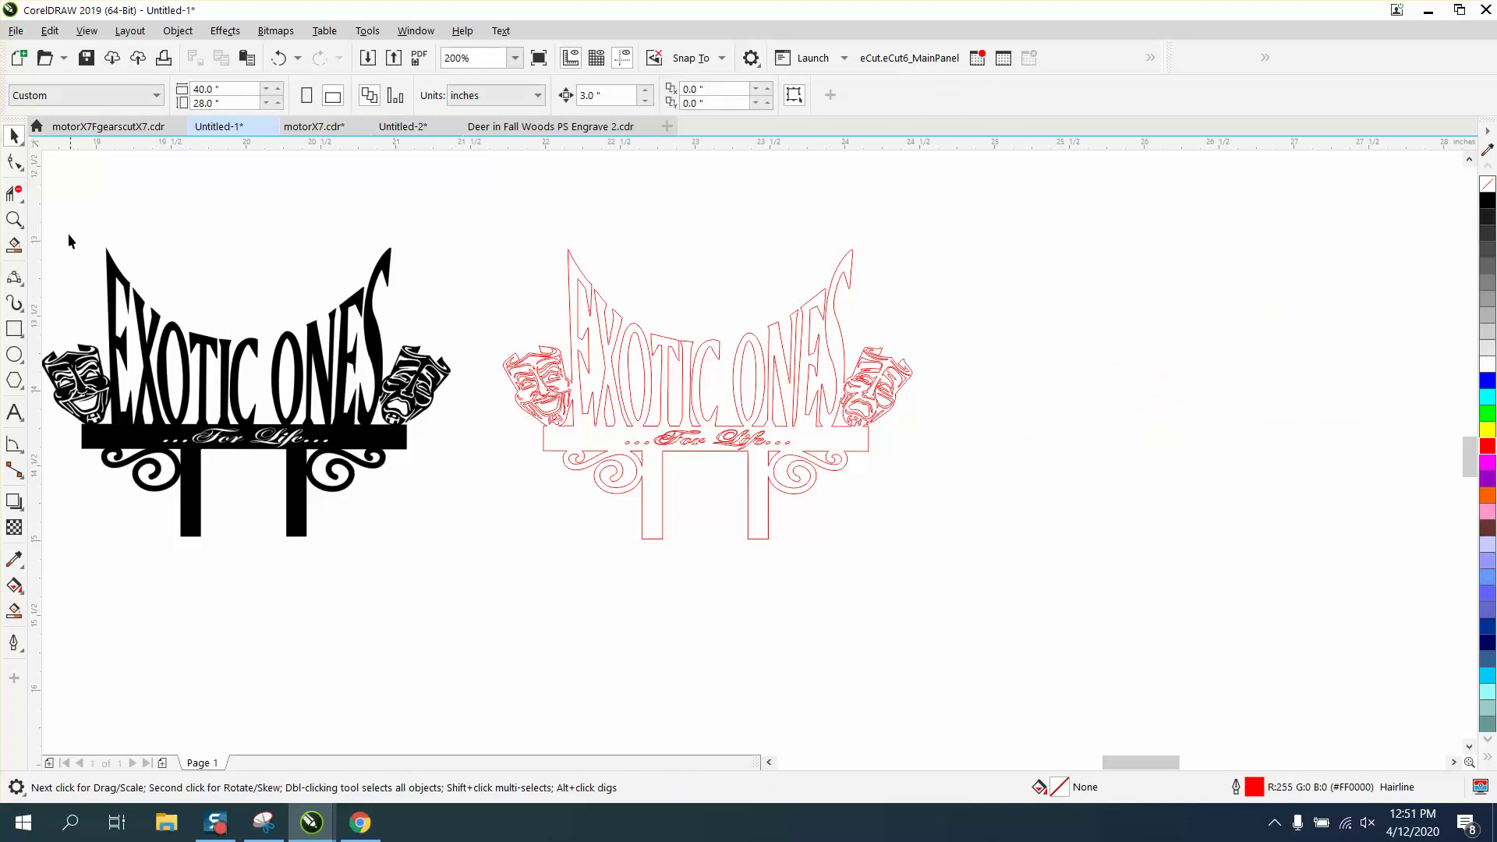
Scale the red sign outline proportionally to a height of 13 inches
left_click(14, 219)
left_click_drag(620, 402, 849, 489)
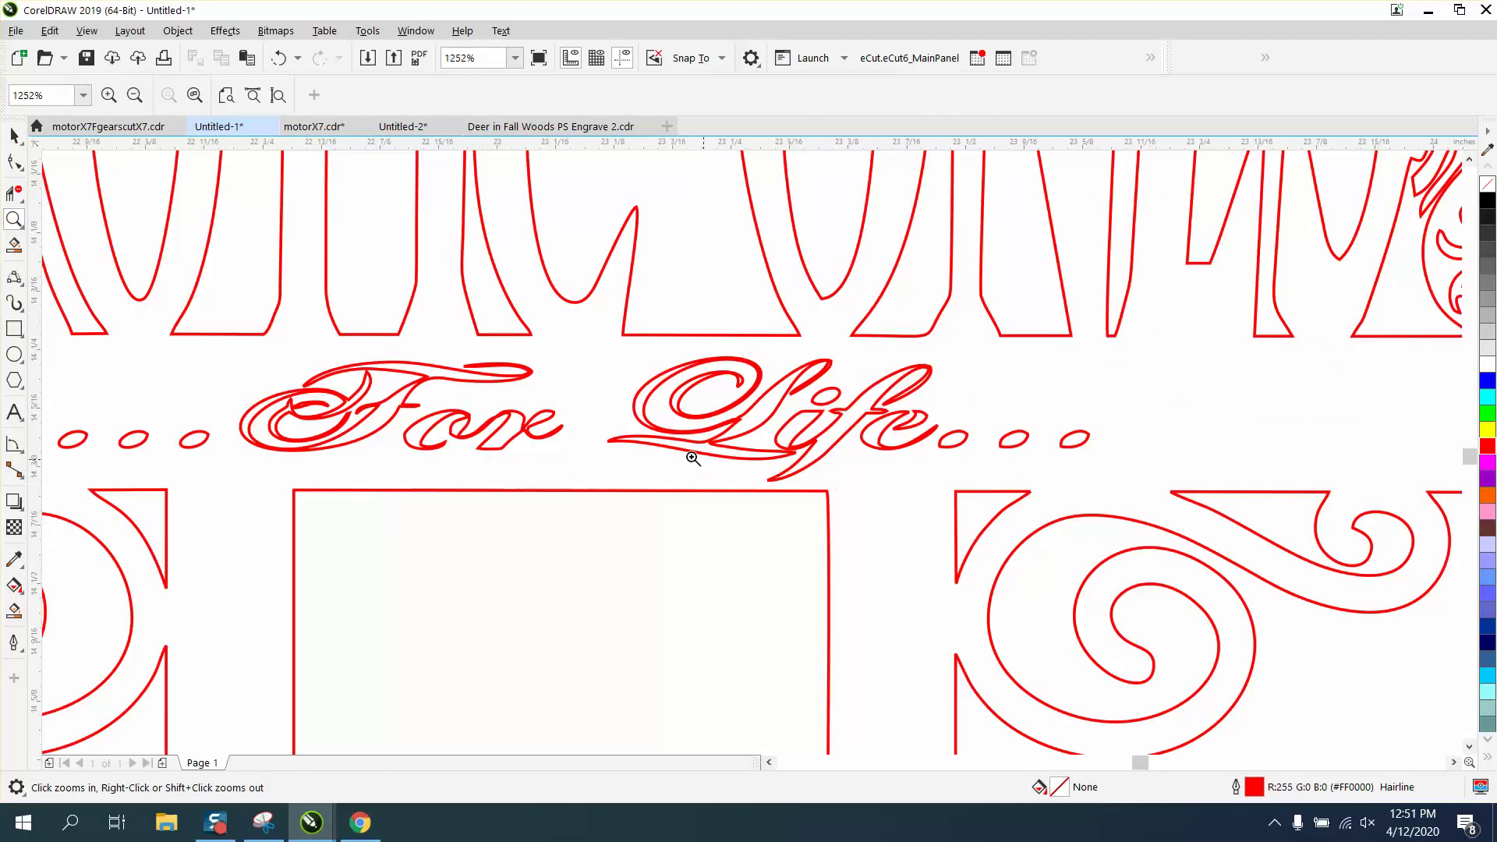
scroll(618, 434, "down", 3)
scroll(597, 412, "down", 4)
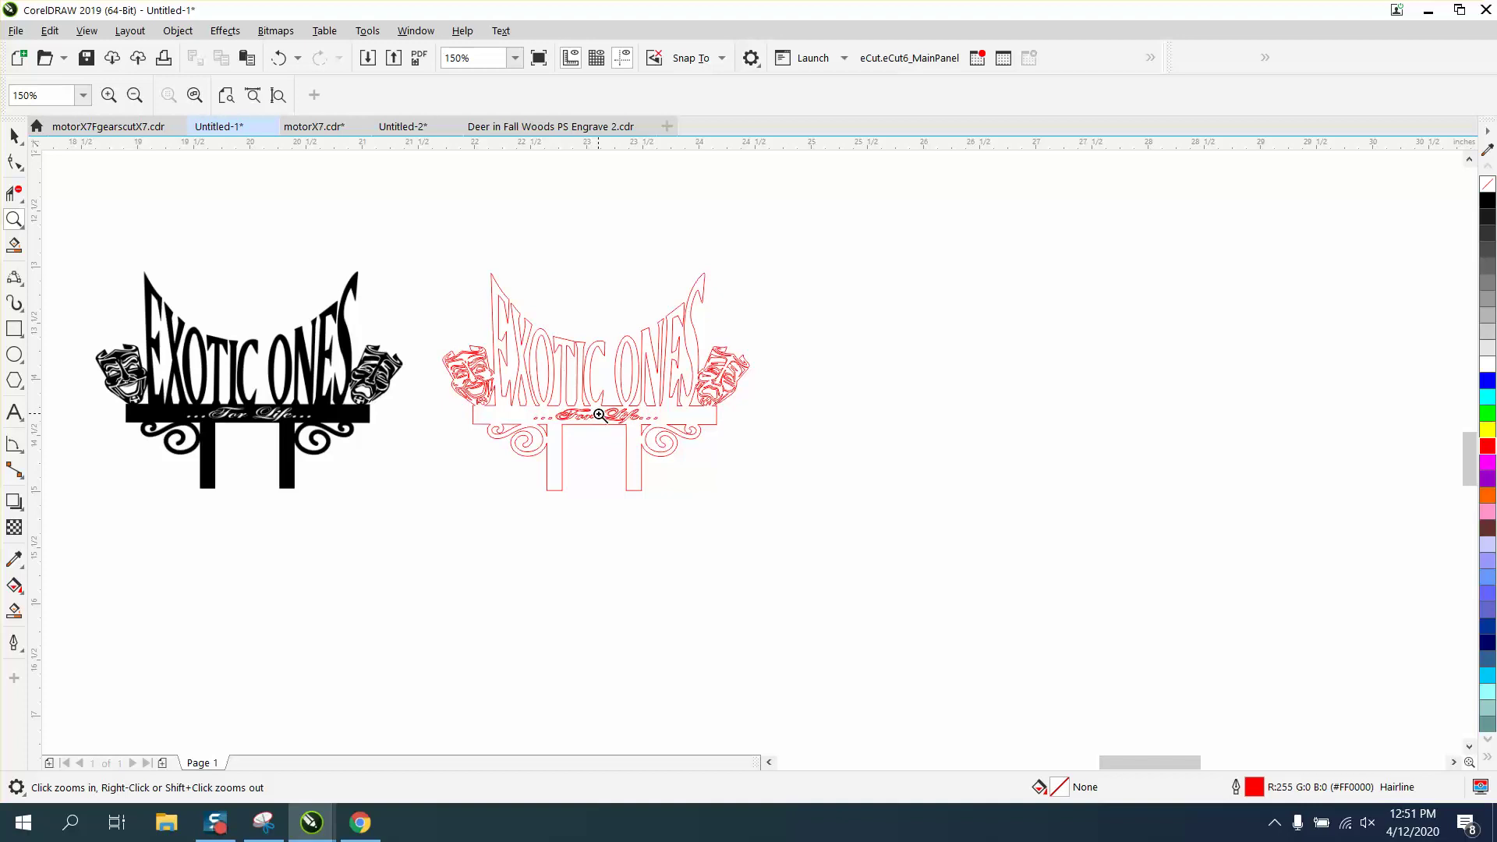
key("space")
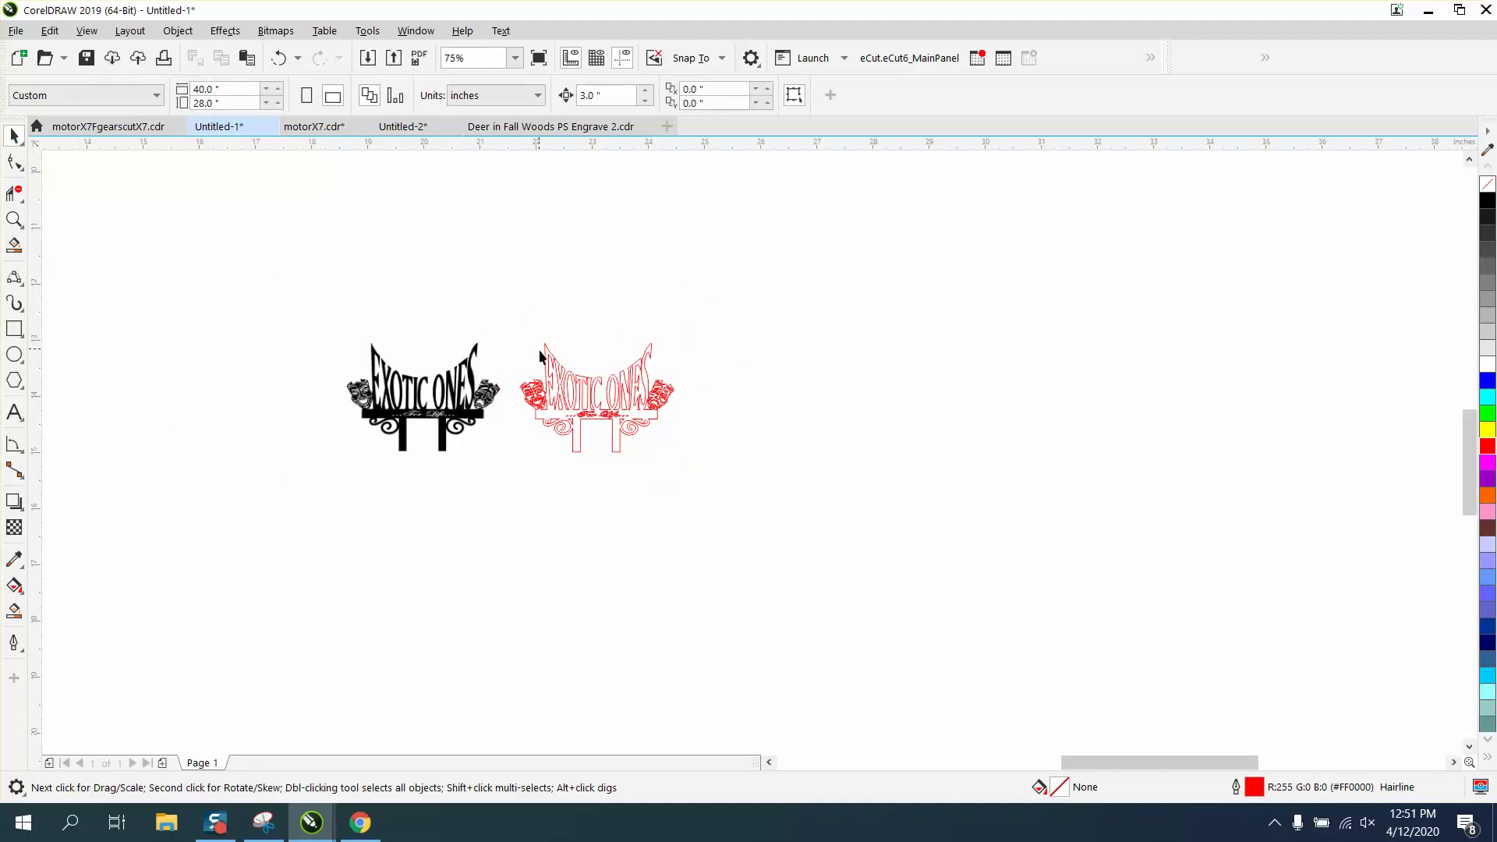
left_click(584, 384)
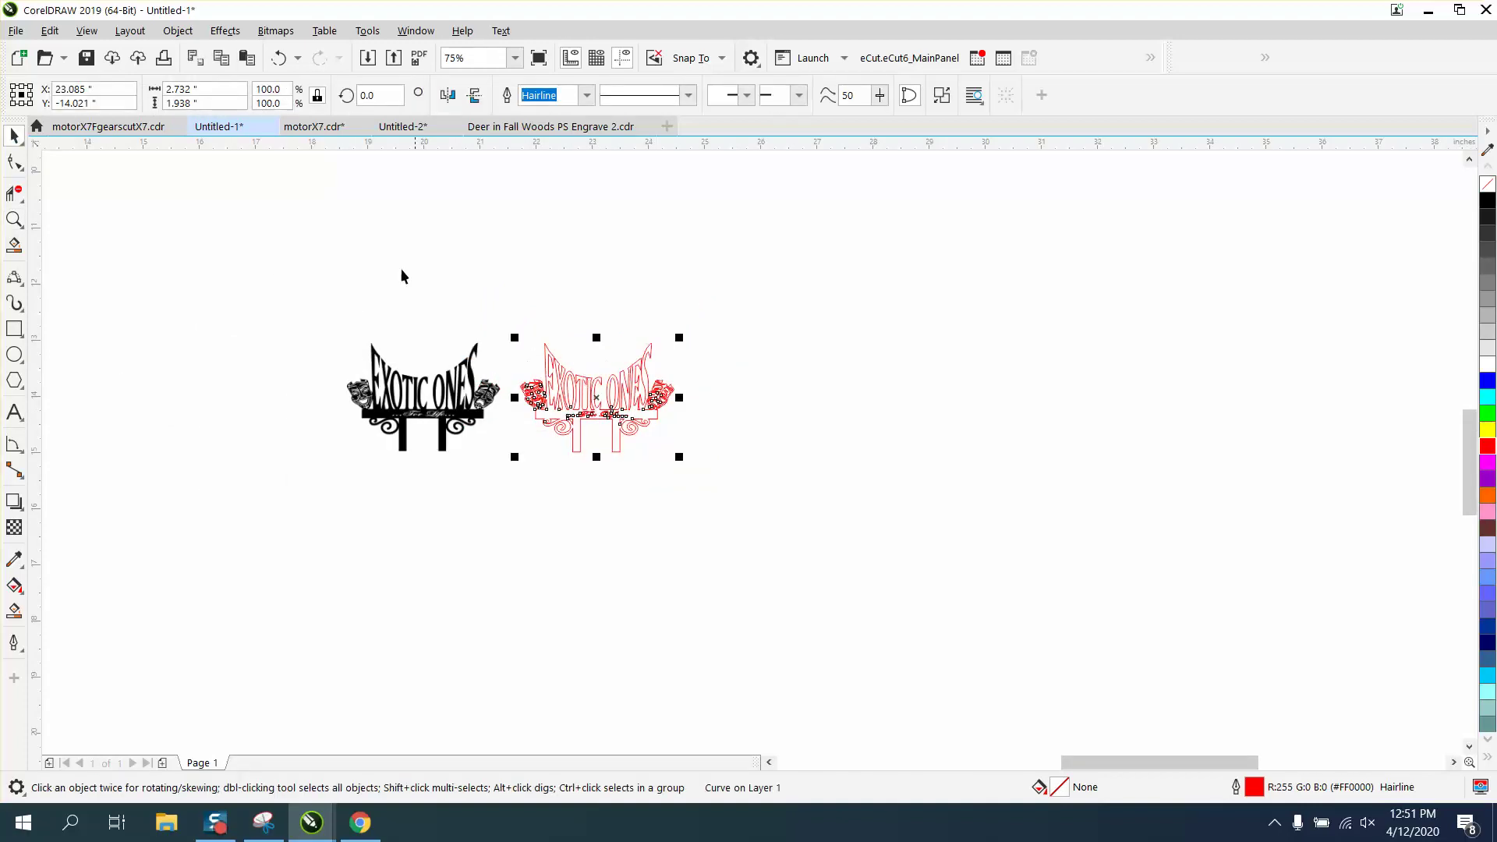
left_click_drag(234, 103, 150, 103)
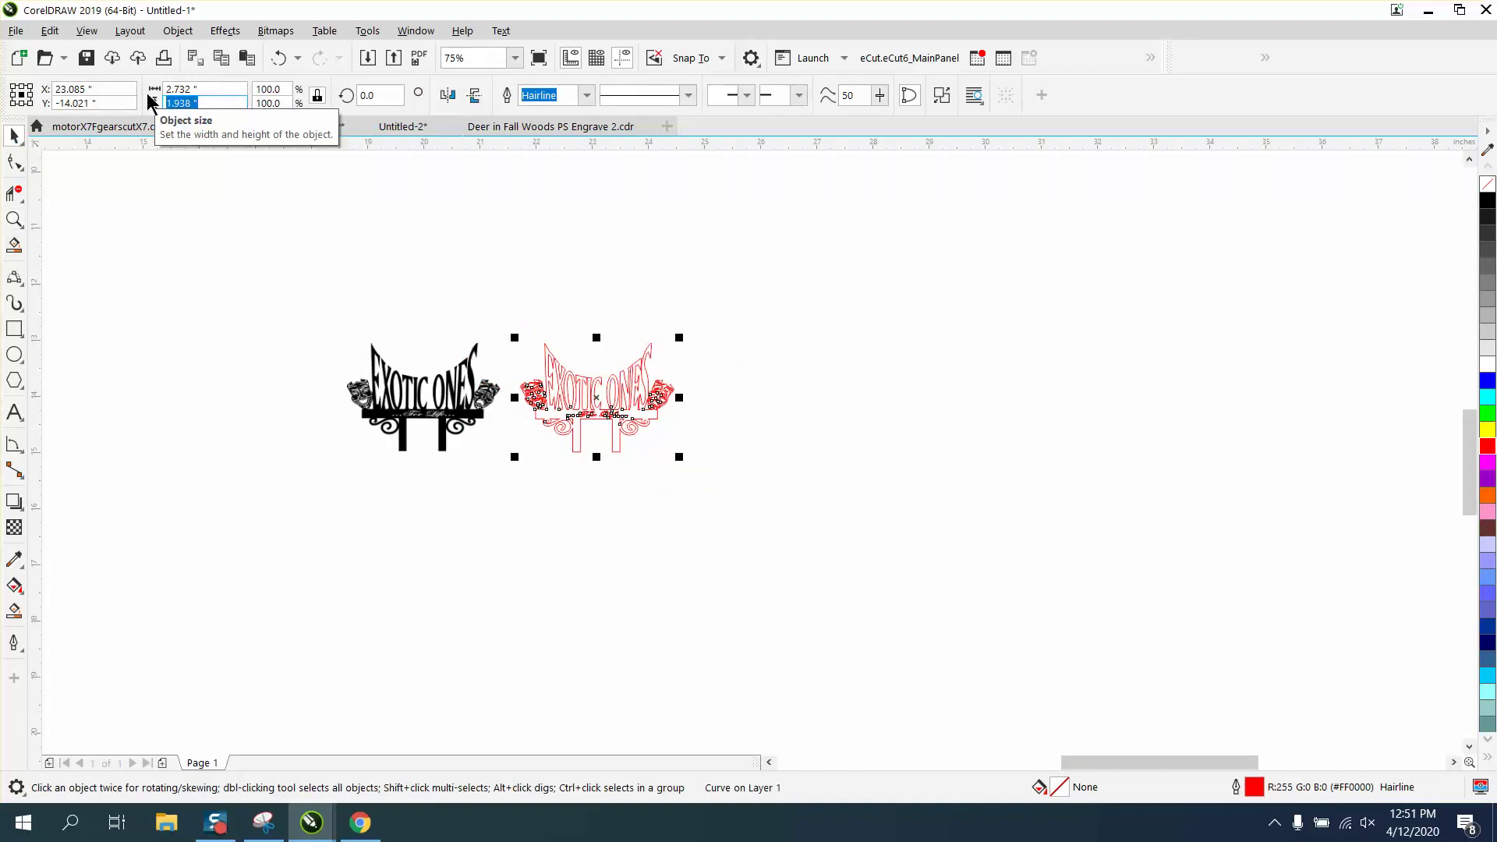
type("1")
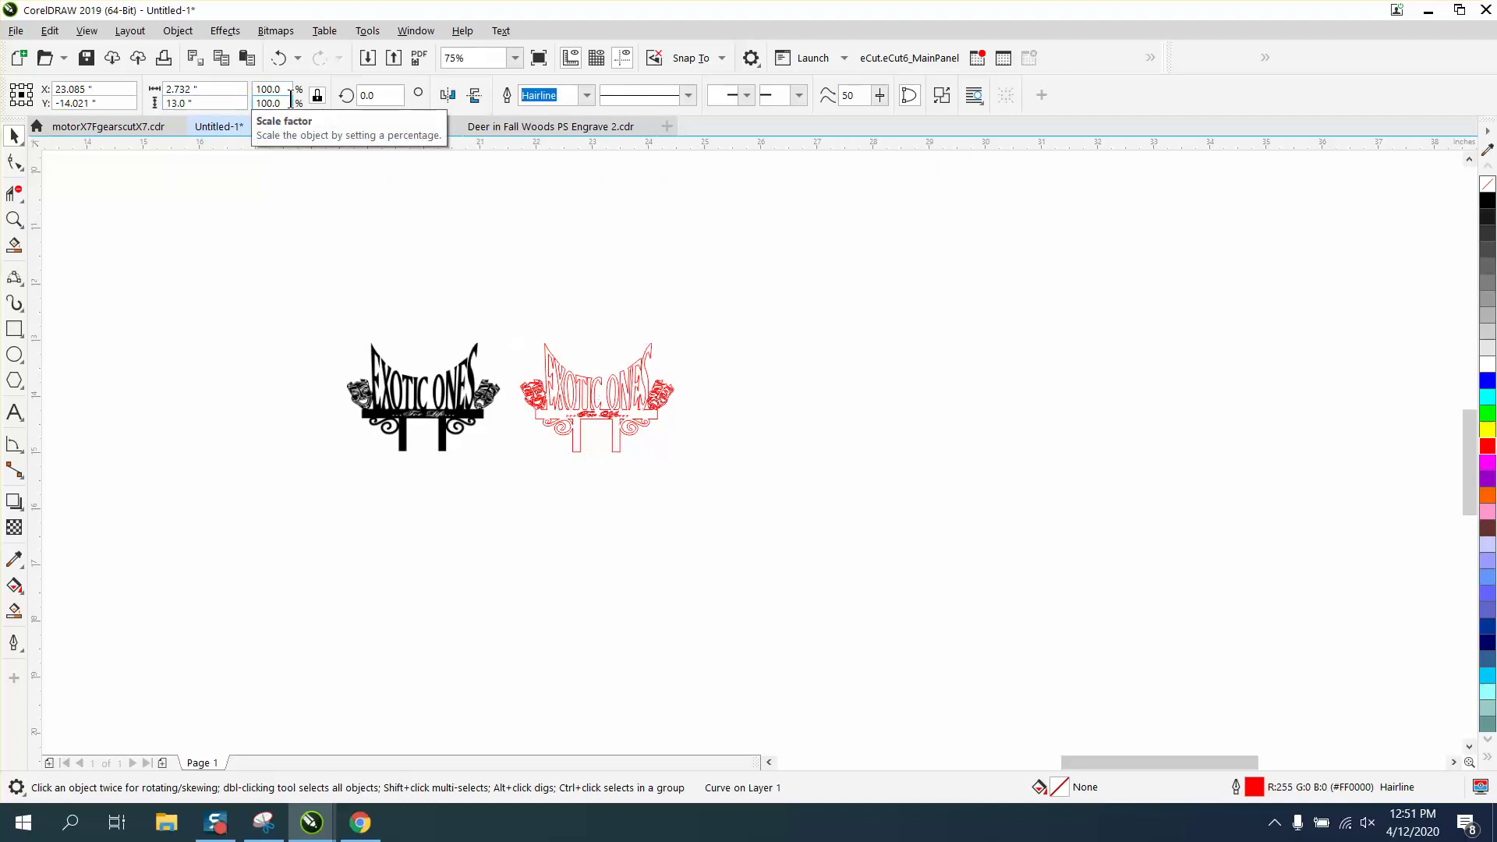
key("Return")
Move the enlarged red sign about 6 inches to the right, and move the small bitmap left, clear of it
scroll(657, 363, "down", 2)
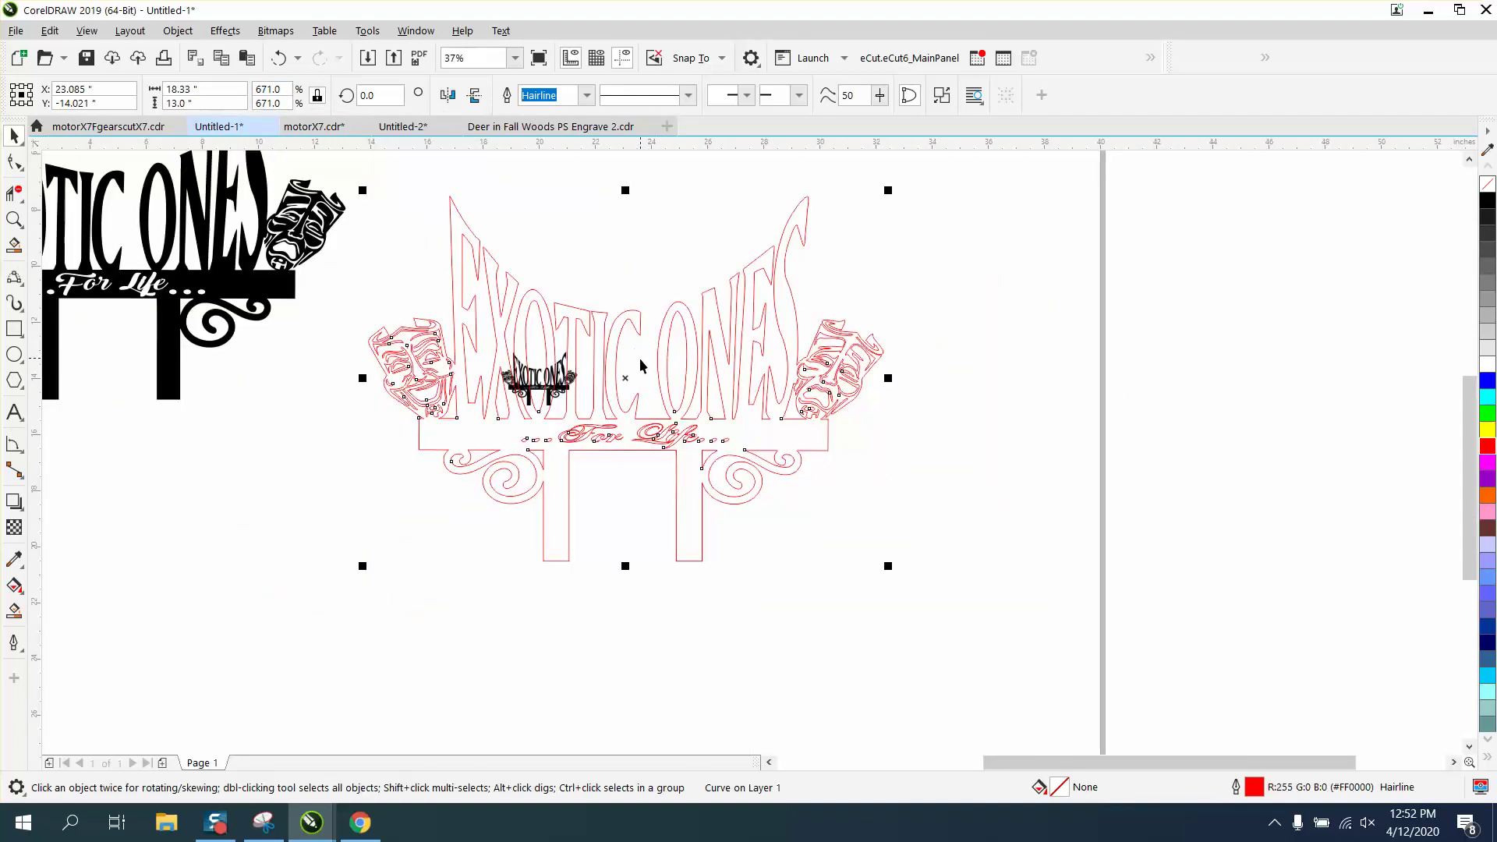
left_click_drag(749, 367, 921, 378)
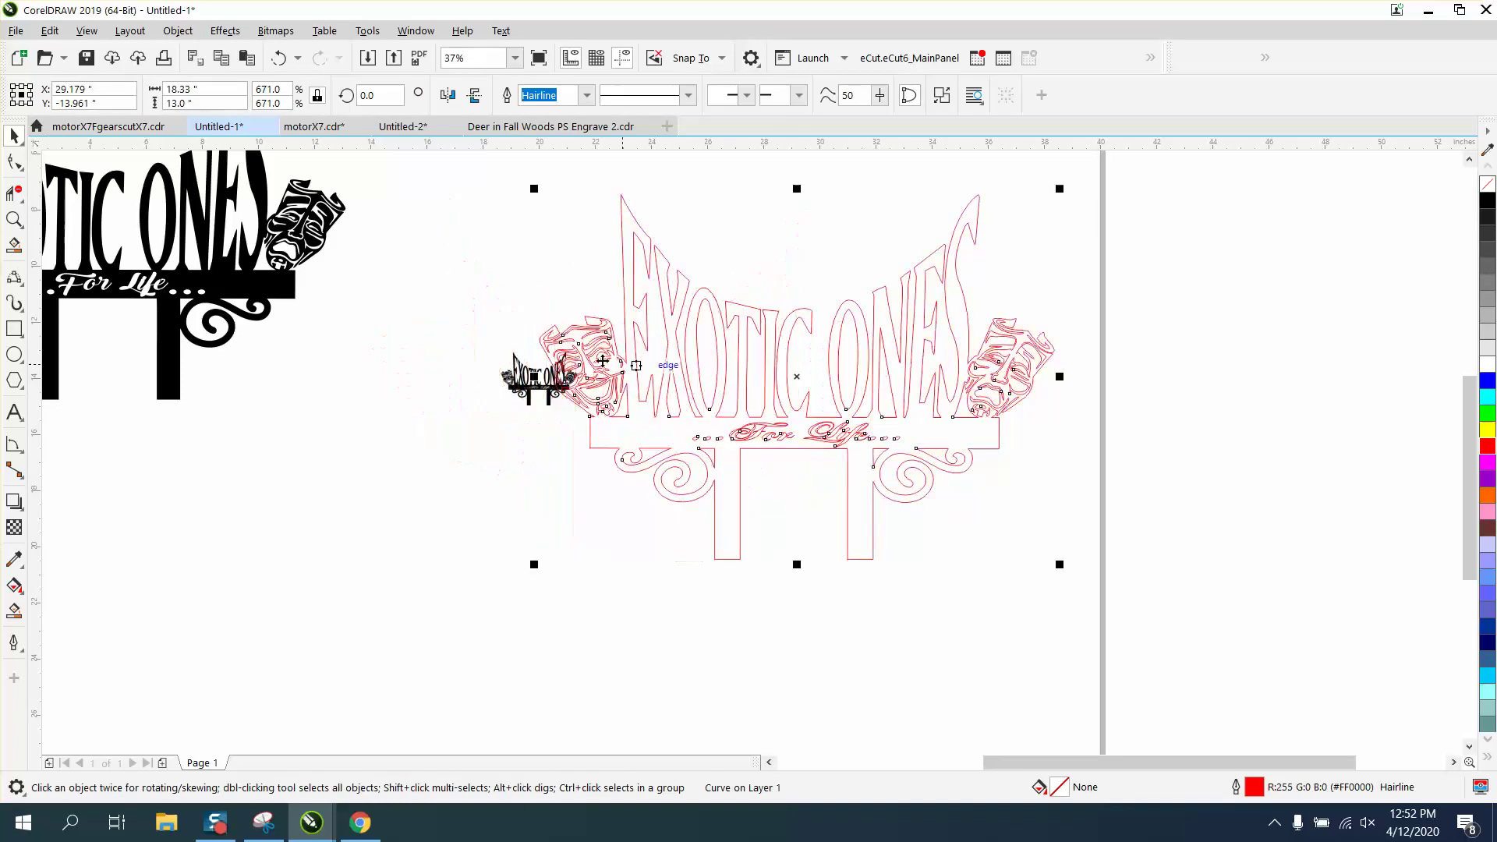
left_click_drag(546, 381, 347, 368)
Check the For Life lettering up close, and break the enlarged red sign curve apart
left_click(14, 226)
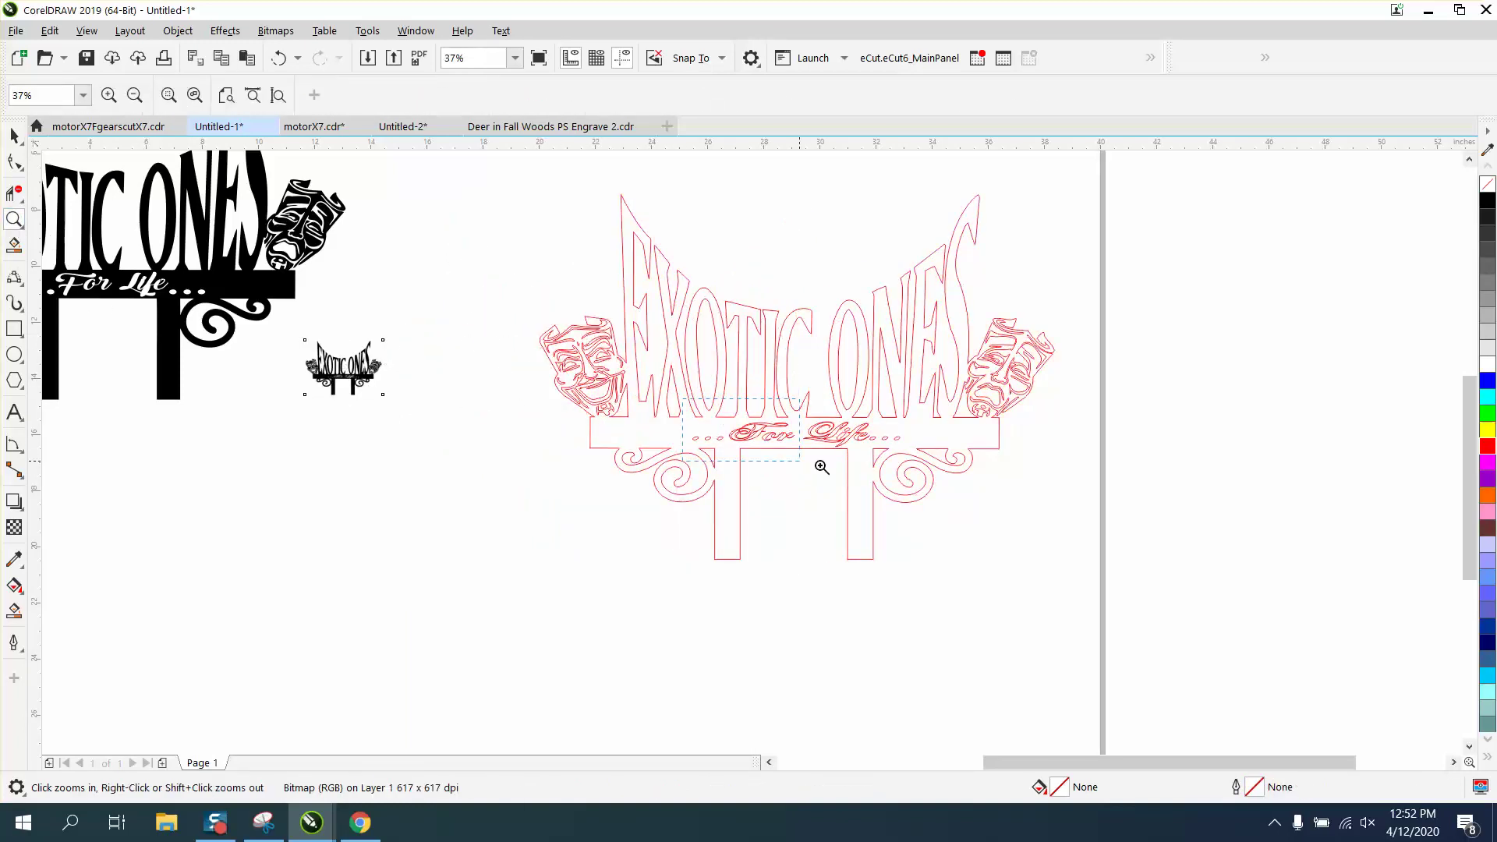
left_click(822, 467)
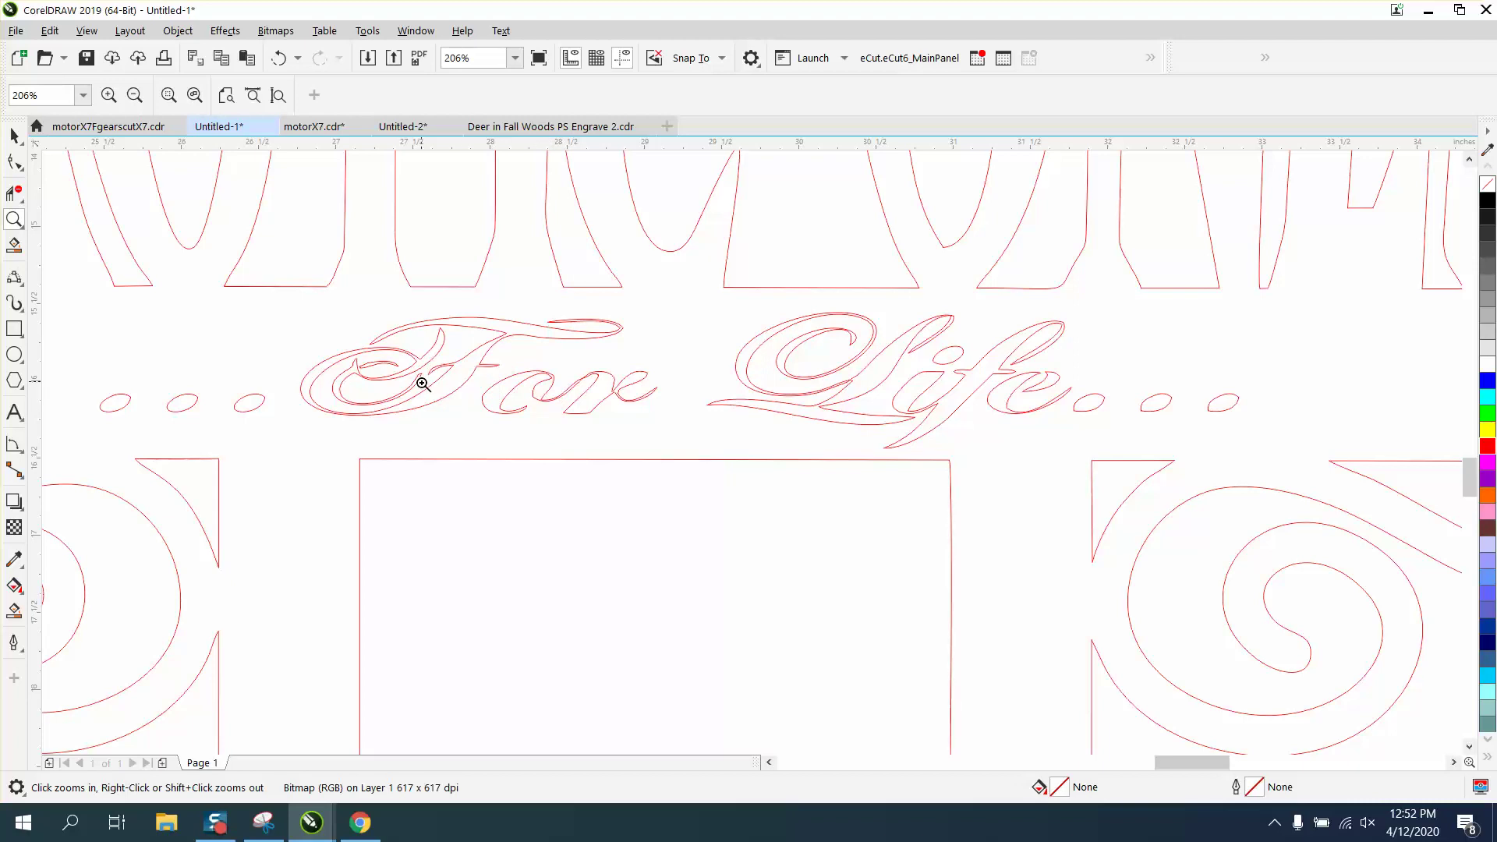
left_click_drag(414, 306, 708, 460)
right_click(708, 453)
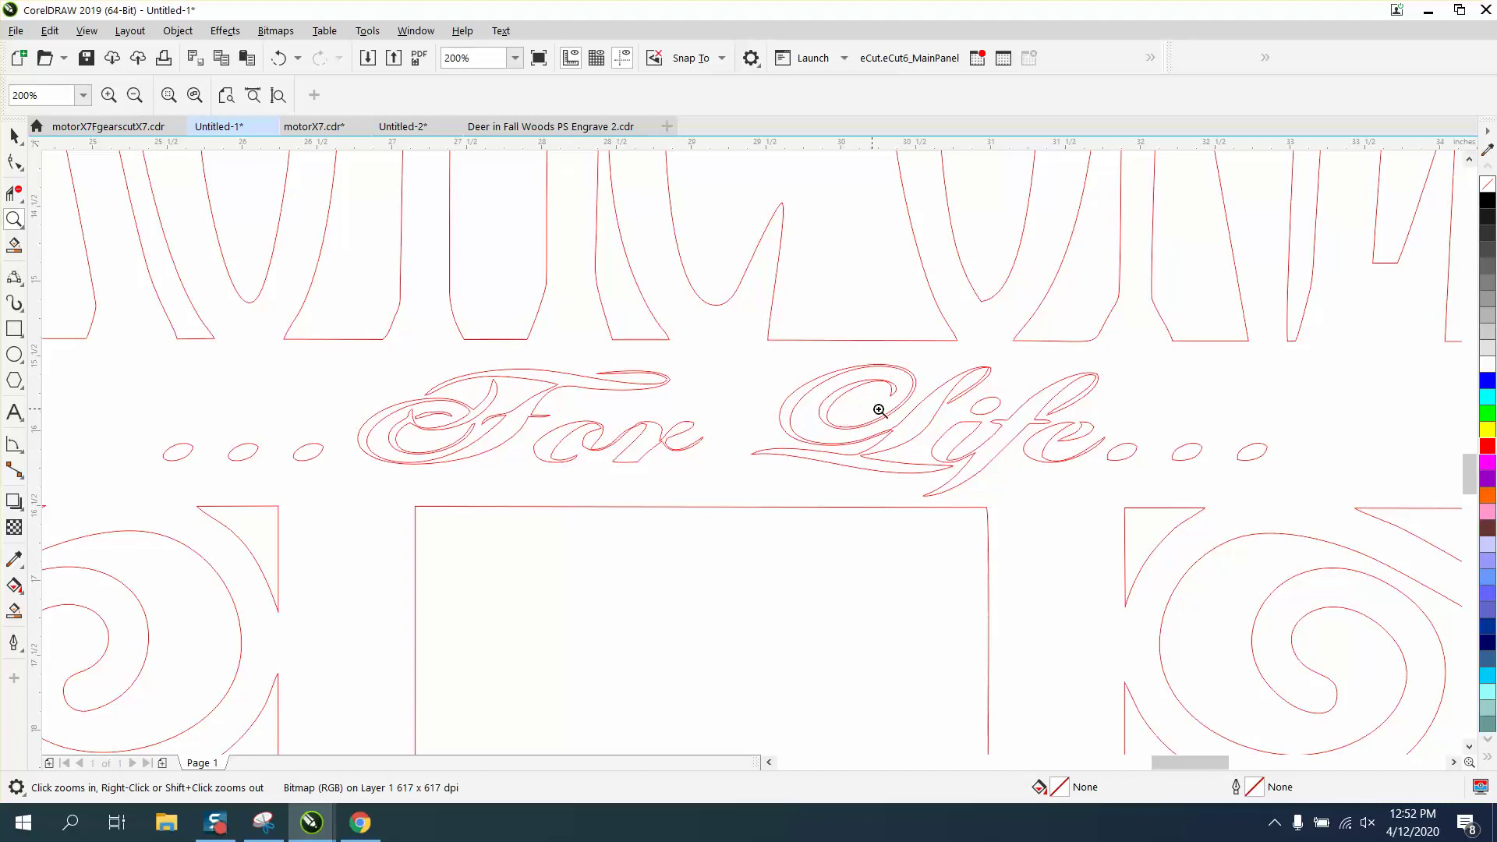
right_click(634, 413)
right_click(624, 409)
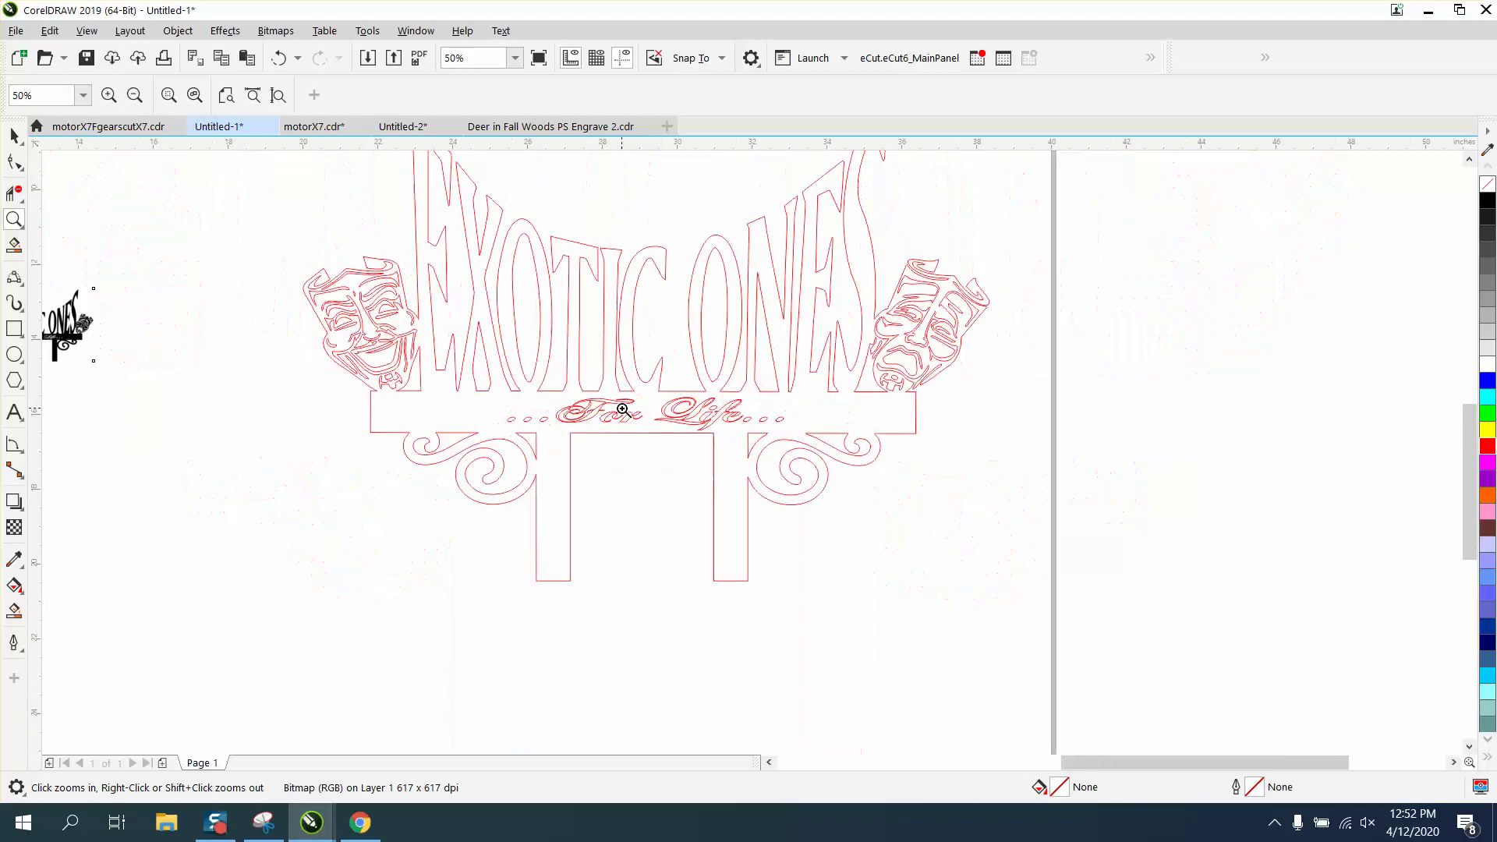
left_click(14, 136)
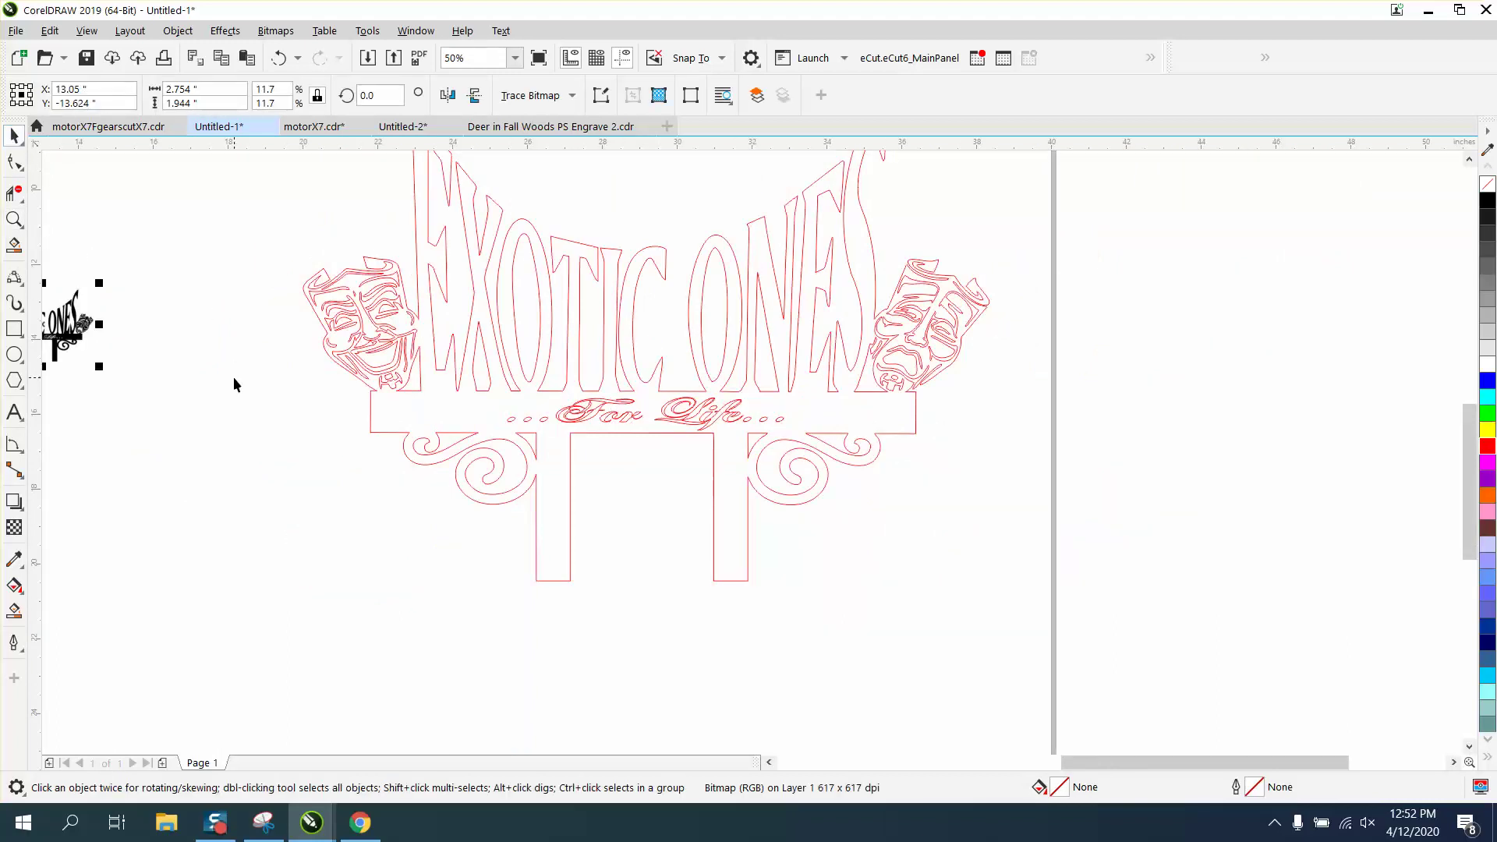
left_click(595, 398)
left_click(604, 404)
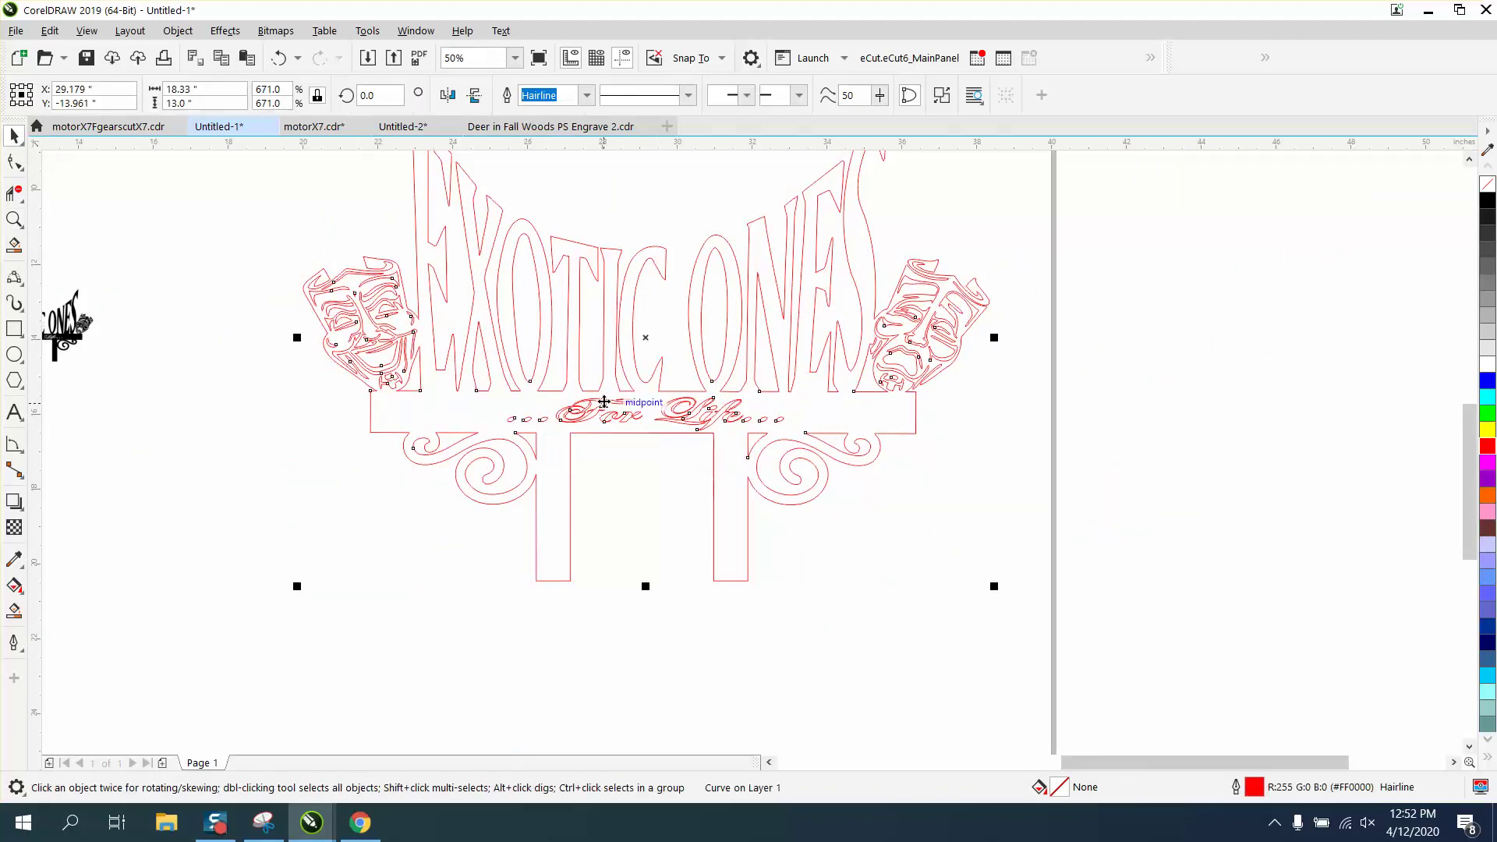
left_click(178, 31)
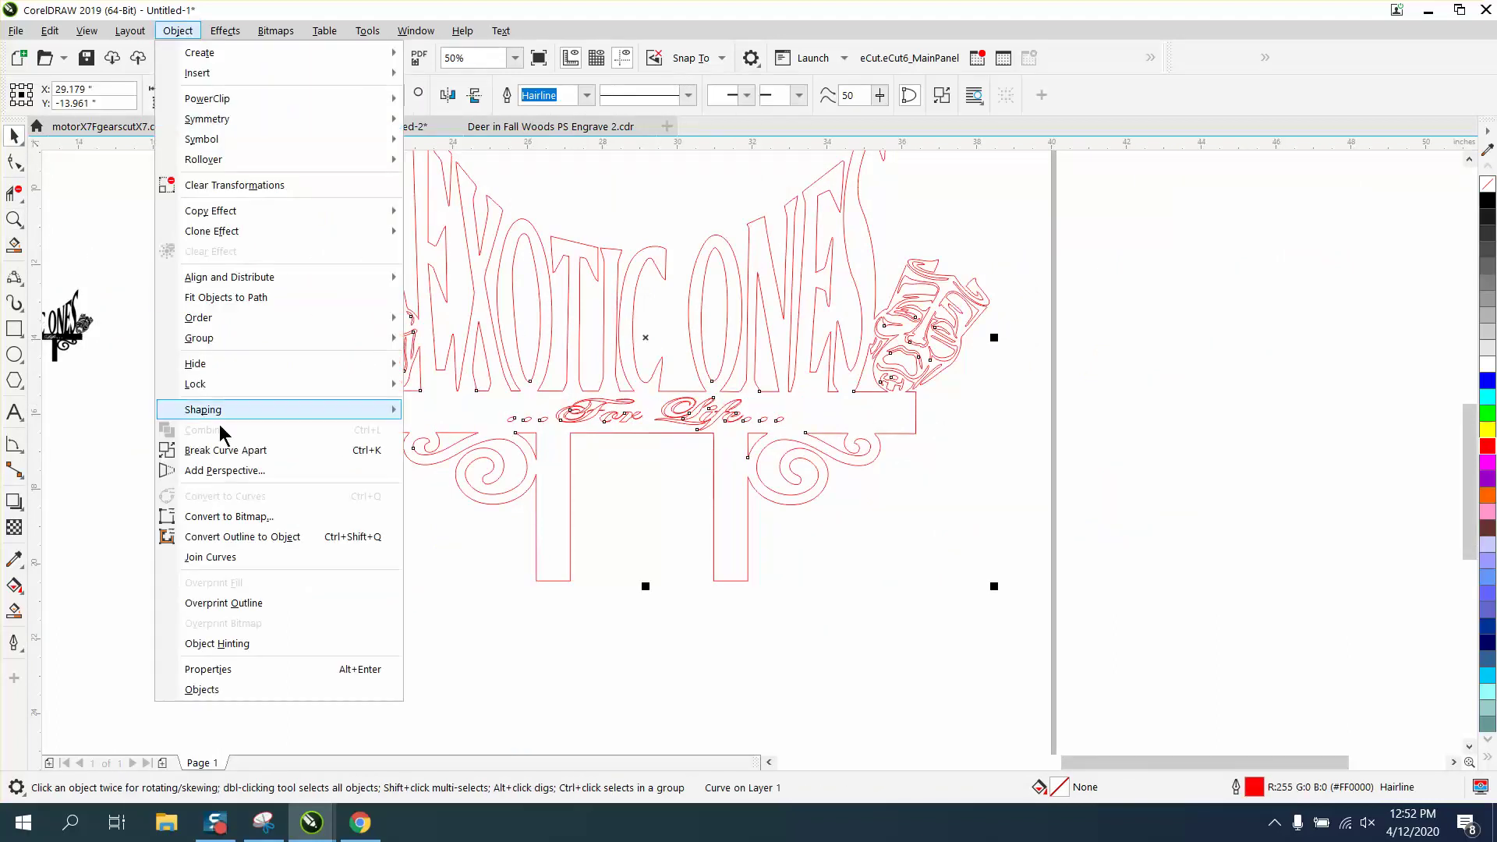
left_click(227, 451)
left_click(226, 452)
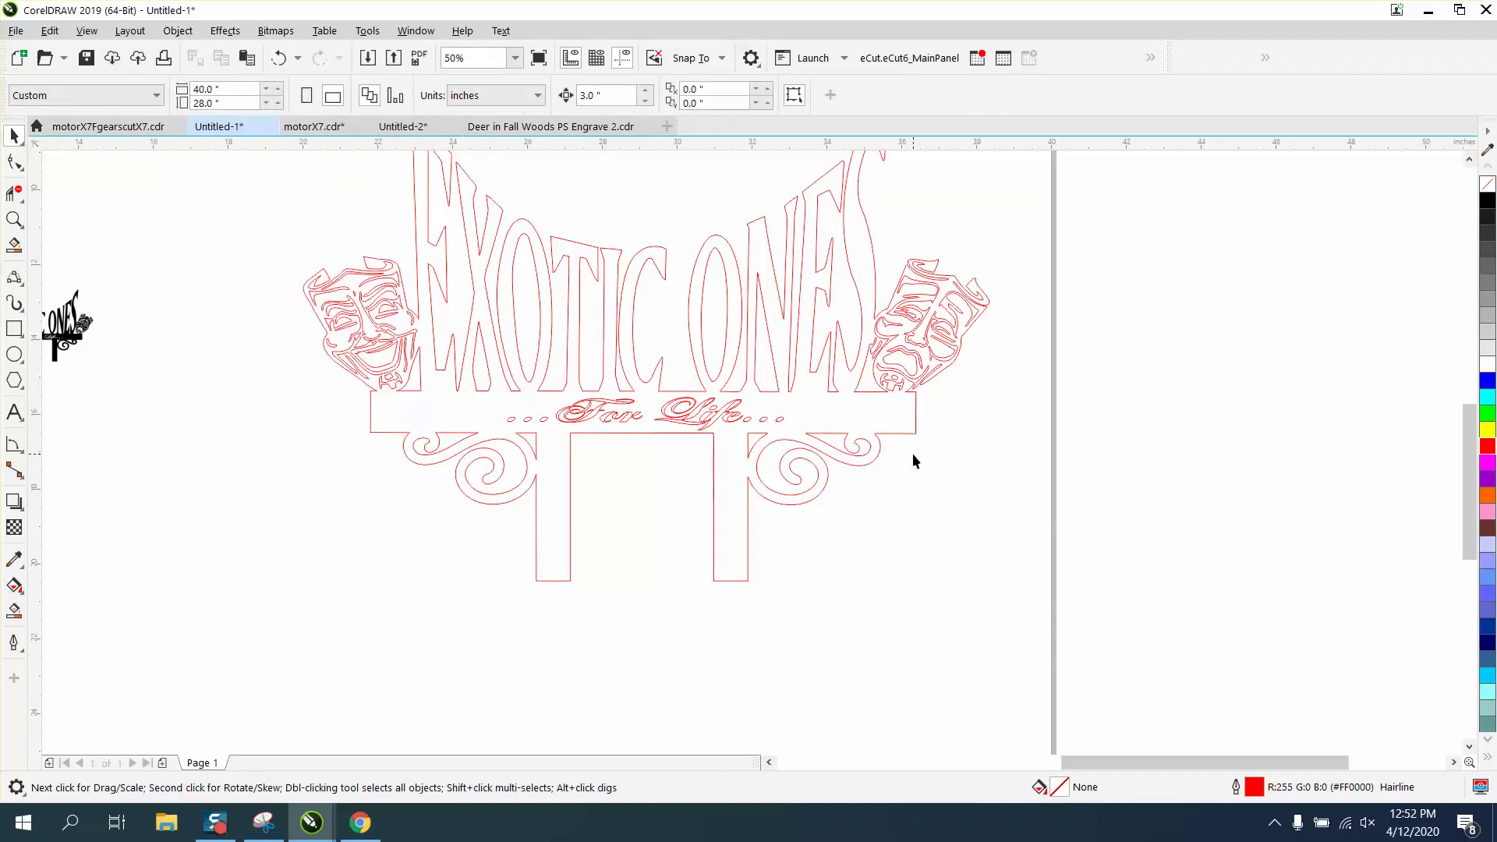
Nudge the outer sign outline six times to the right in 3-inch steps, away from its inner shapes
left_click(915, 431)
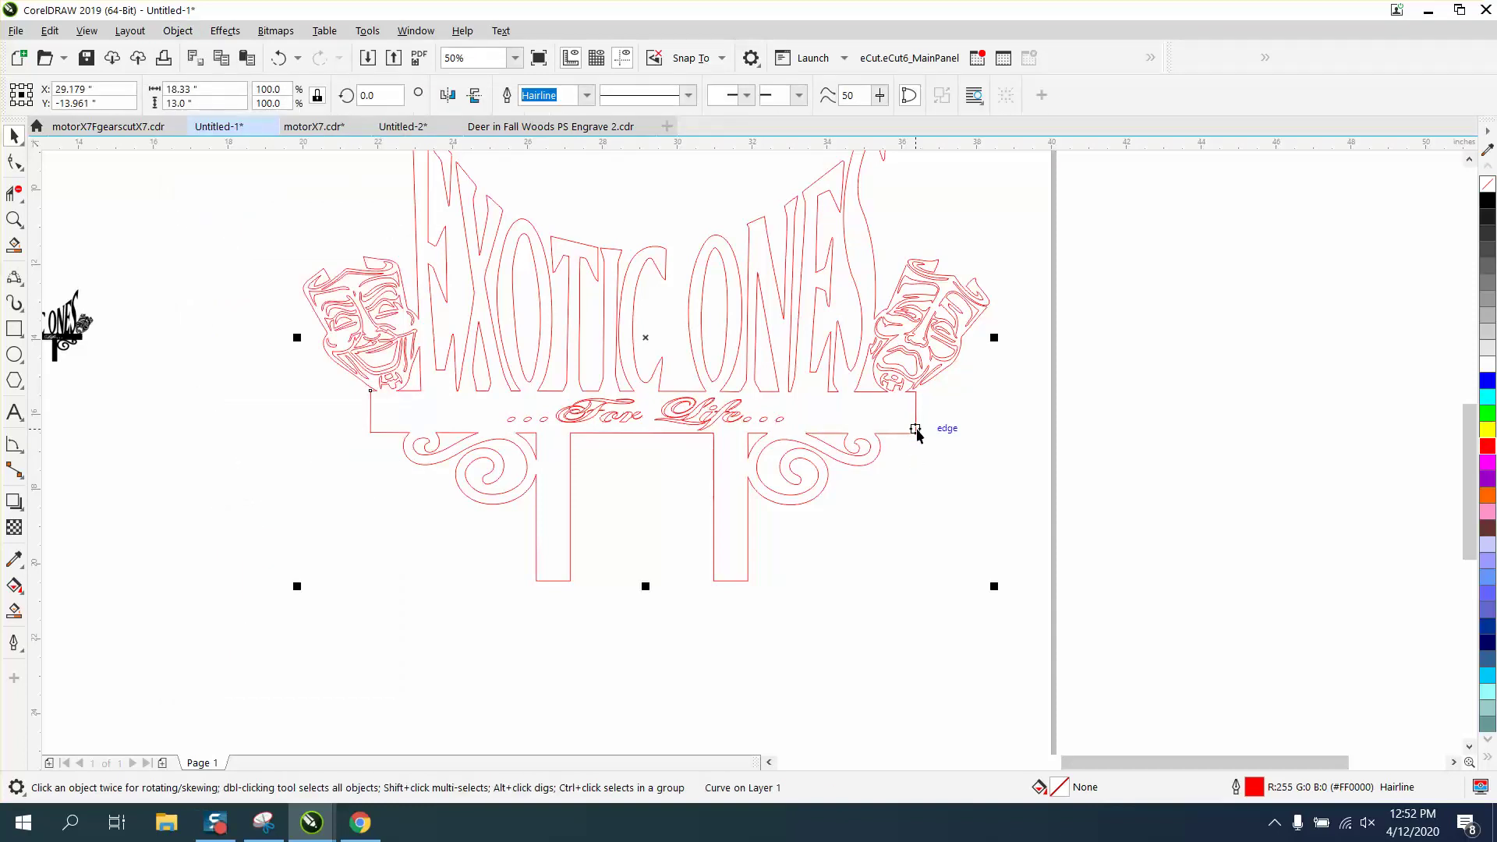
key("Right")
key("Right")
key("Right")
key("Right")
key("Right")
key("Right")
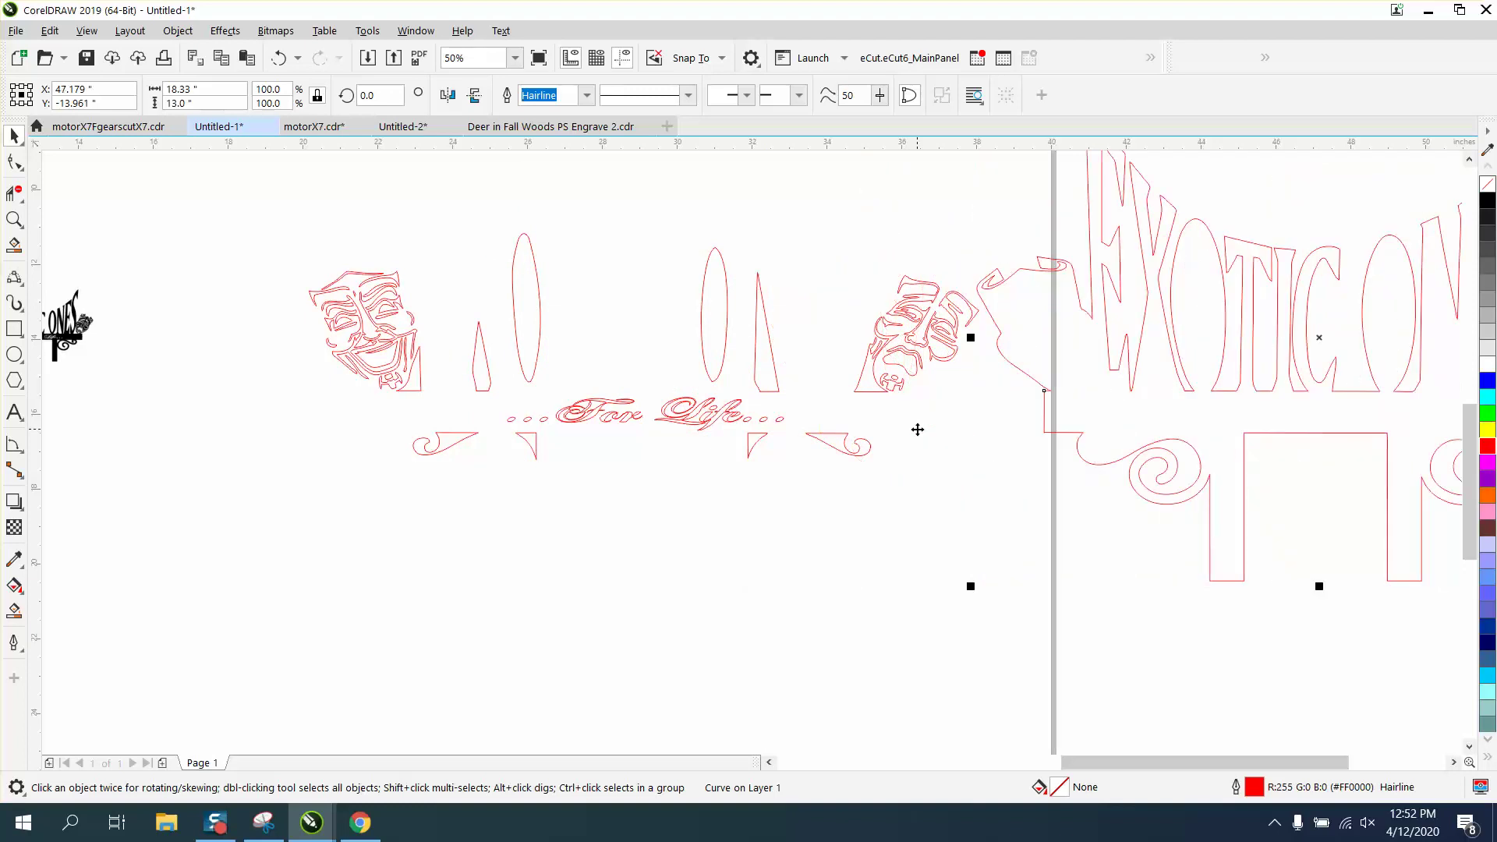
scroll(806, 427, "down", 1)
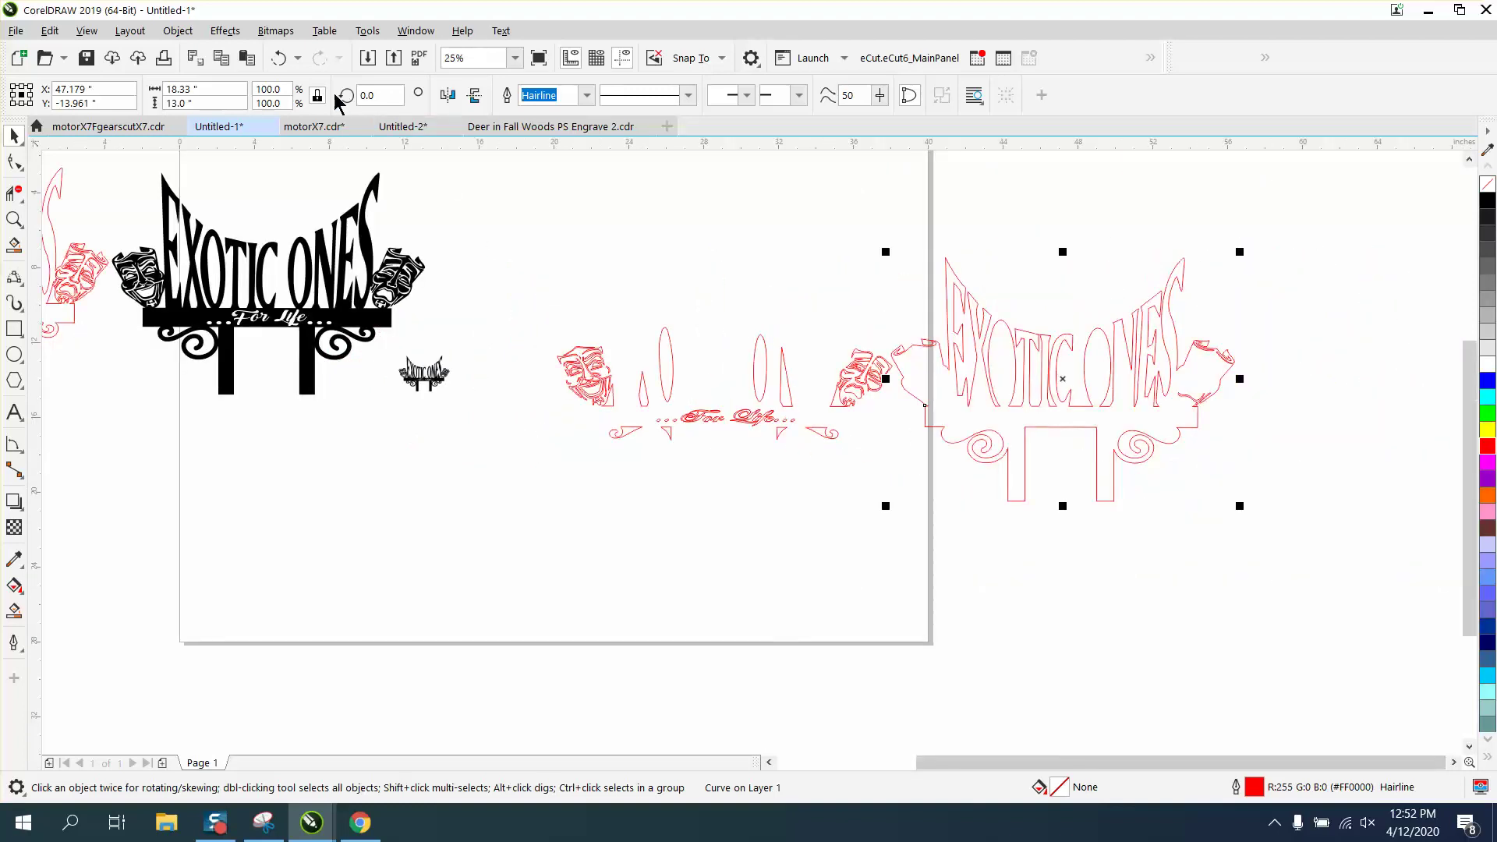
Undo all six nudges of the outer sign outline
left_click(278, 58)
left_click(279, 57)
left_click(278, 58)
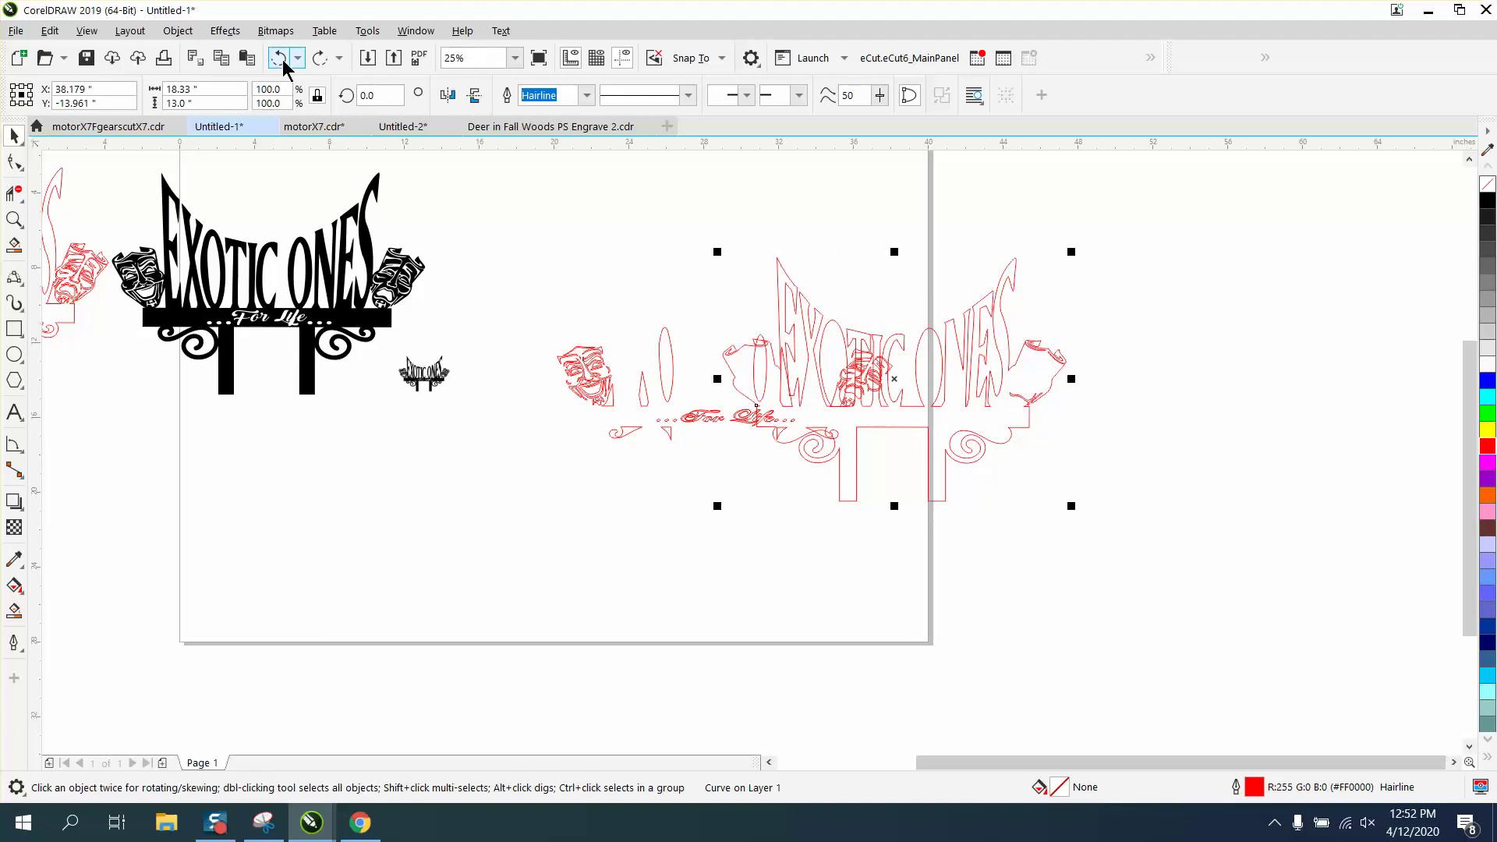
left_click(283, 61)
left_click(283, 62)
left_click(283, 61)
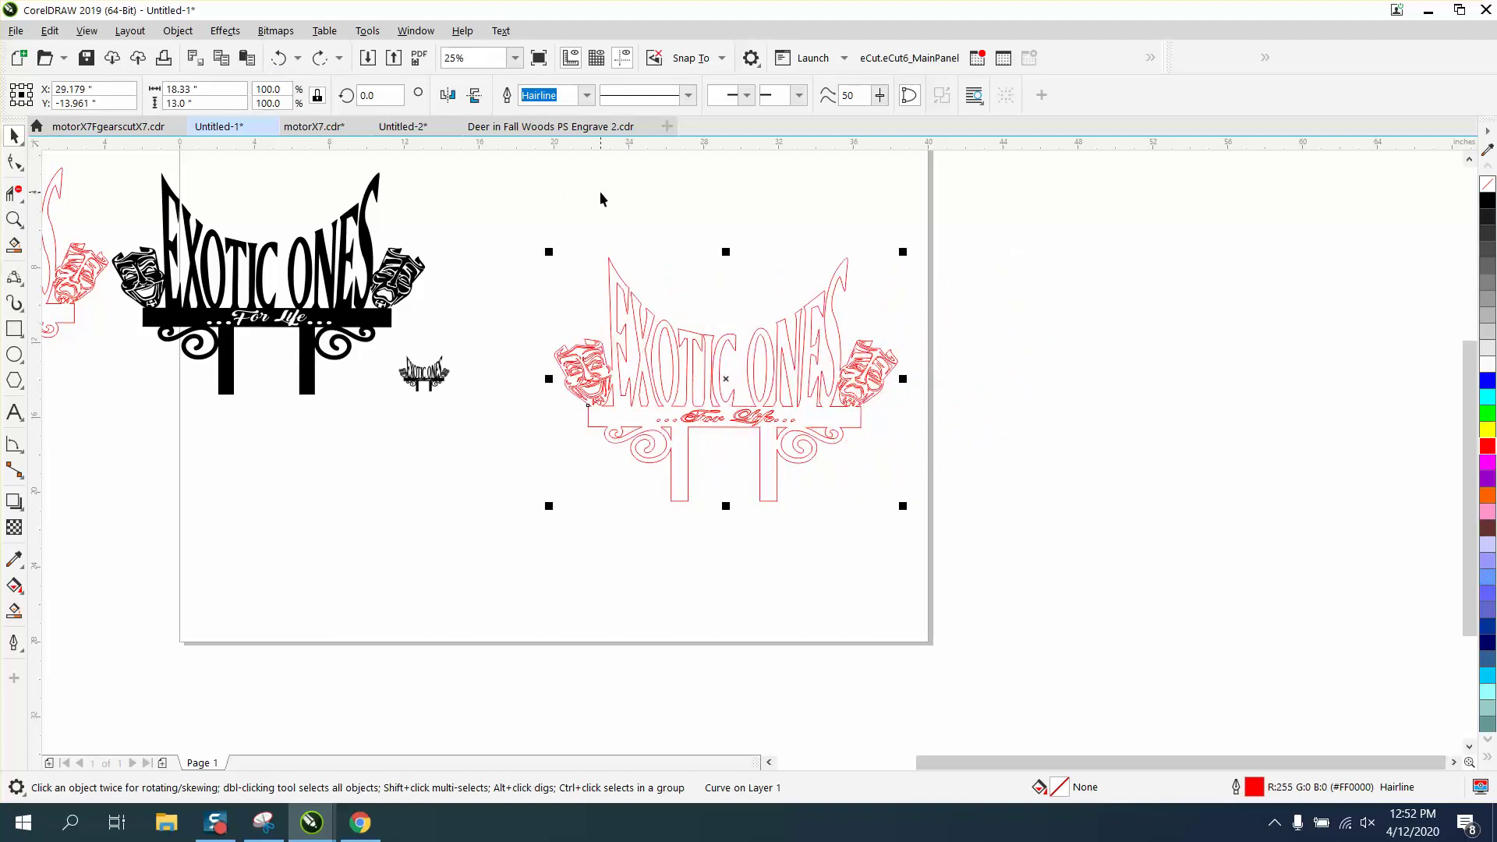
Set the nudge distance to 20 inches and nudge the outer sign outline once to the right
left_click(551, 194)
left_click(577, 95)
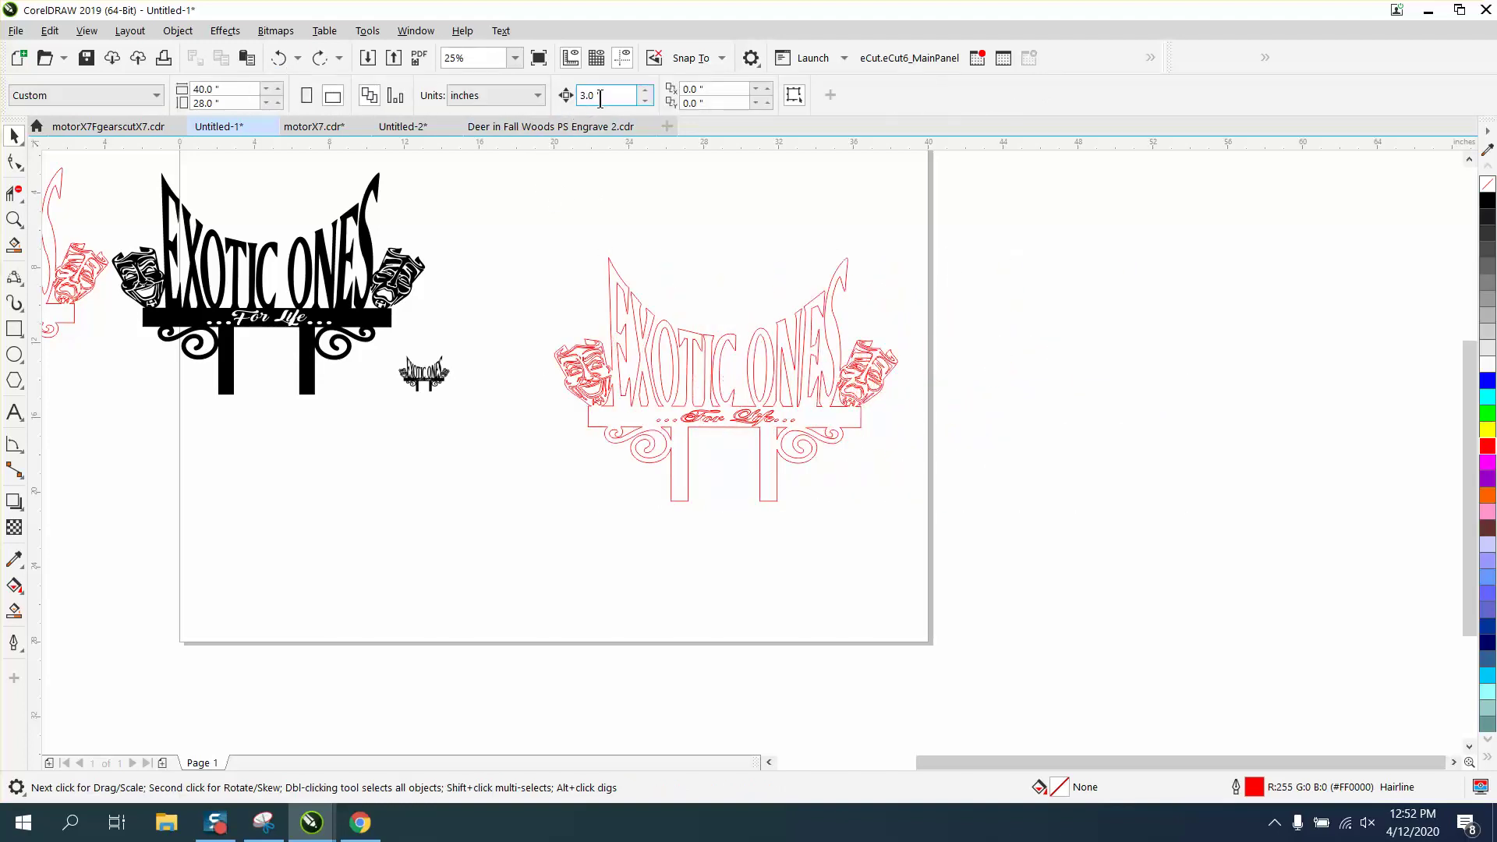
type("20")
left_click(847, 273)
key("Right")
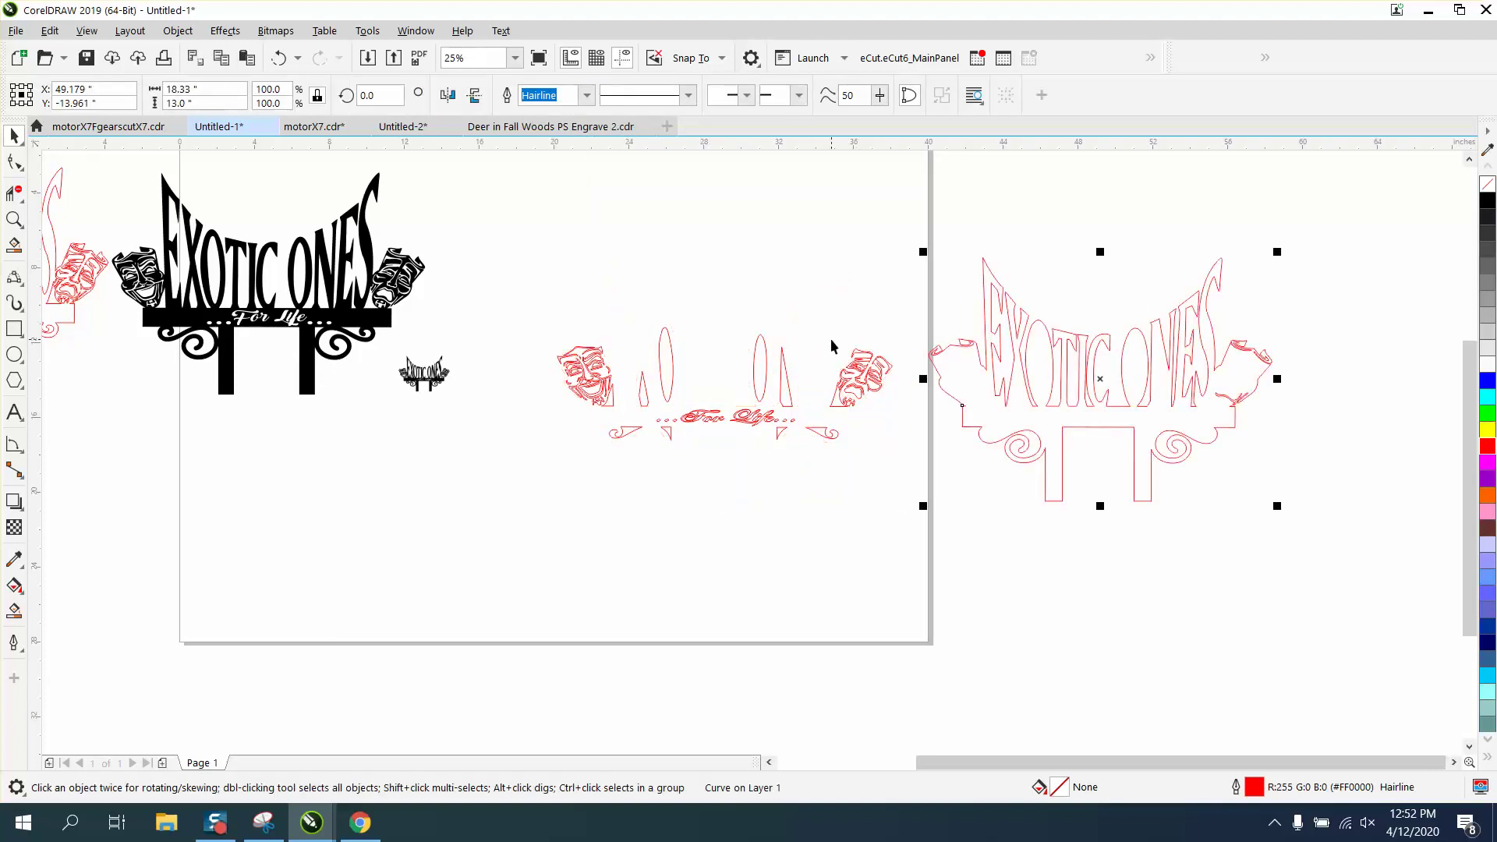
Nudge the inner shapes of the right mask, and those of the left mask, 20 inches right into the outer outline
left_click_drag(817, 333, 893, 416)
key("Right")
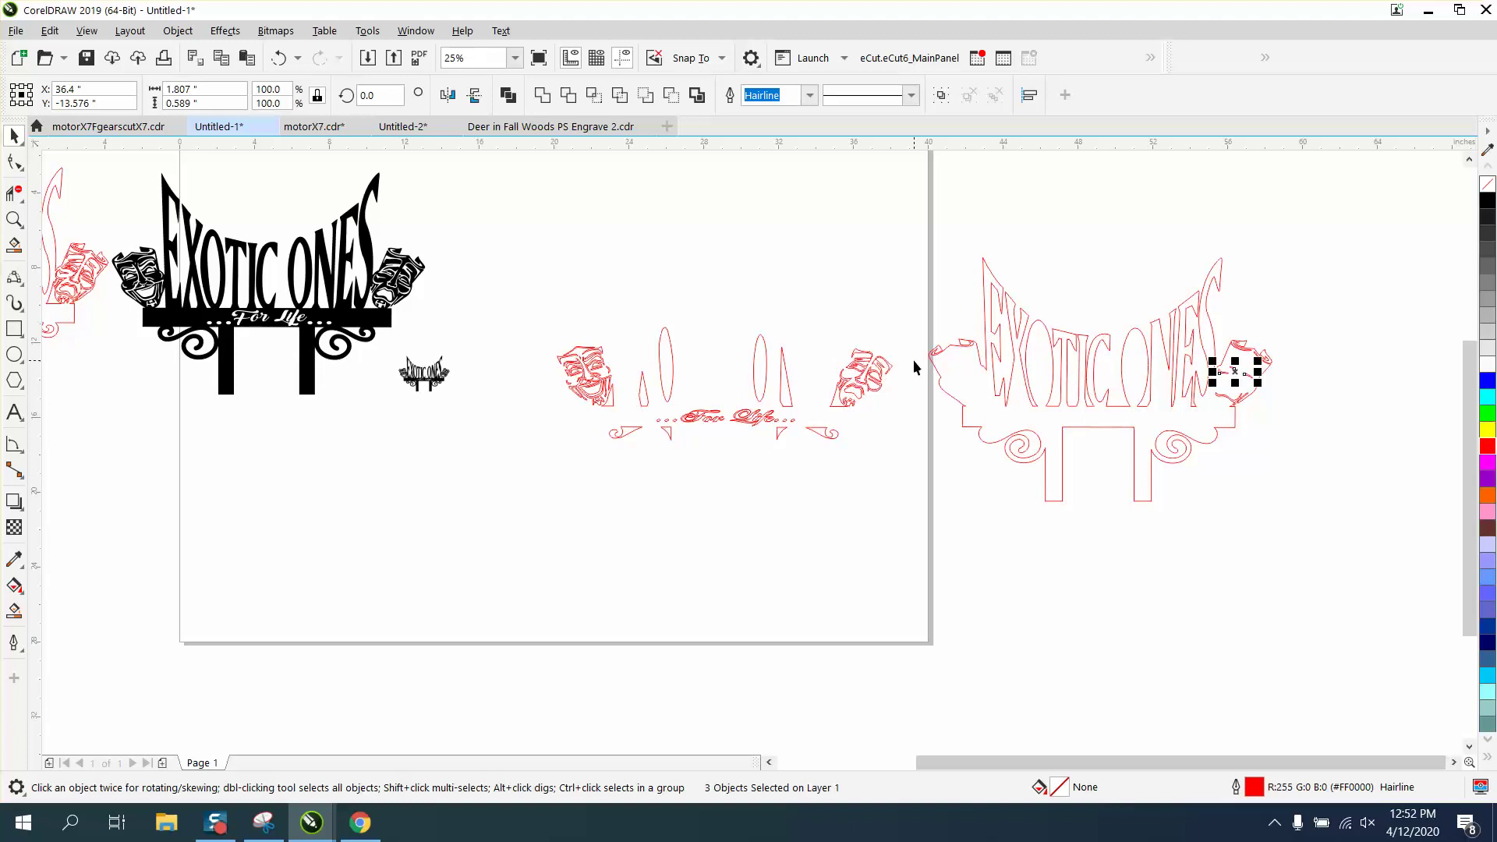
left_click_drag(811, 324, 910, 415)
key("Right")
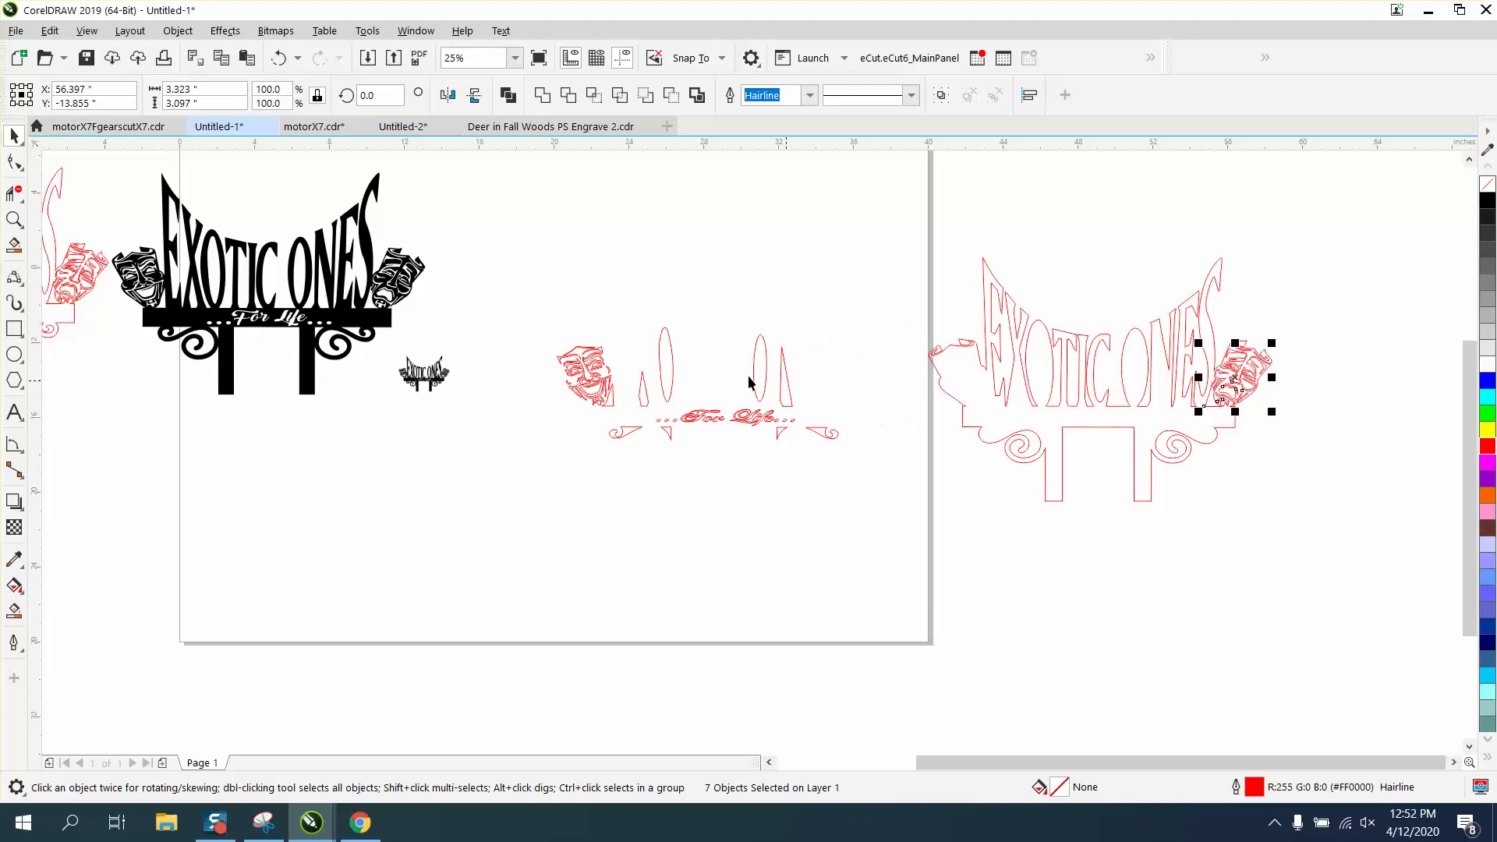
left_click_drag(534, 324, 628, 425)
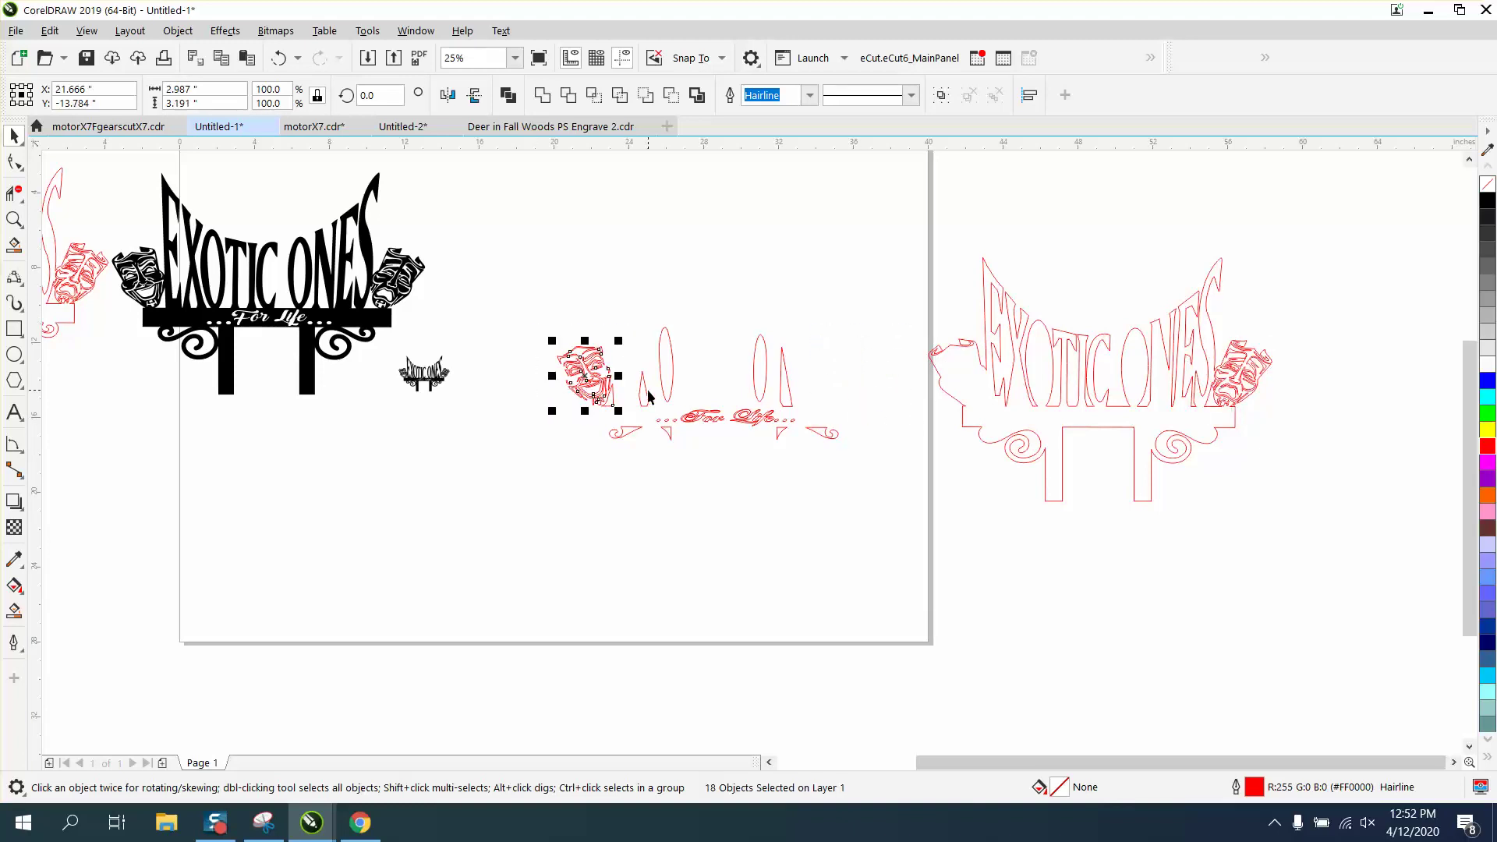
key("Right")
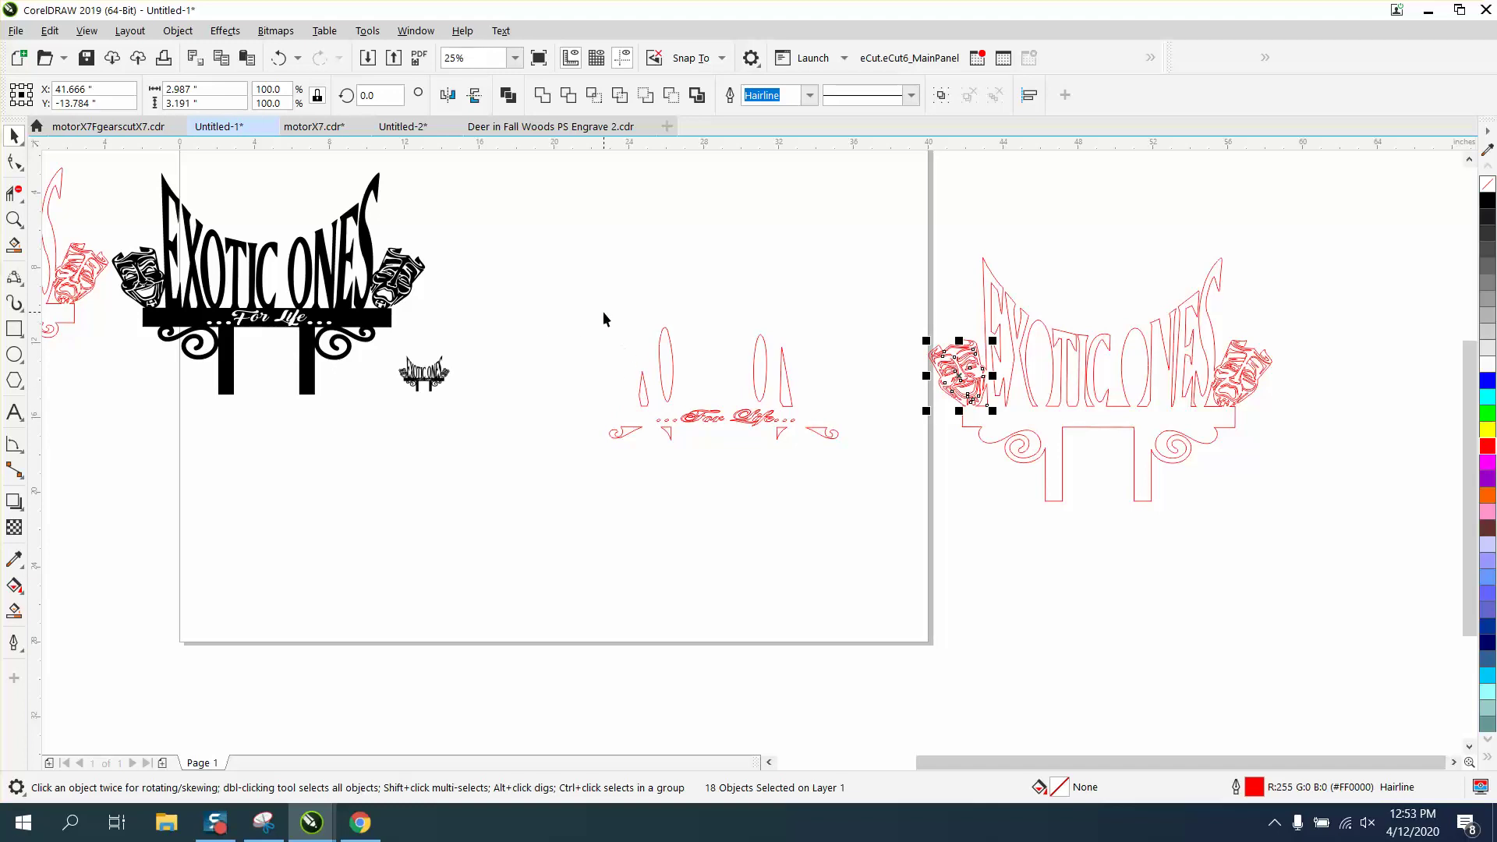
Nudge the inner shapes of the Exotic Ones letters and the far-left scroll cutout 20 inches right into the outer outline
left_click_drag(611, 324, 821, 415)
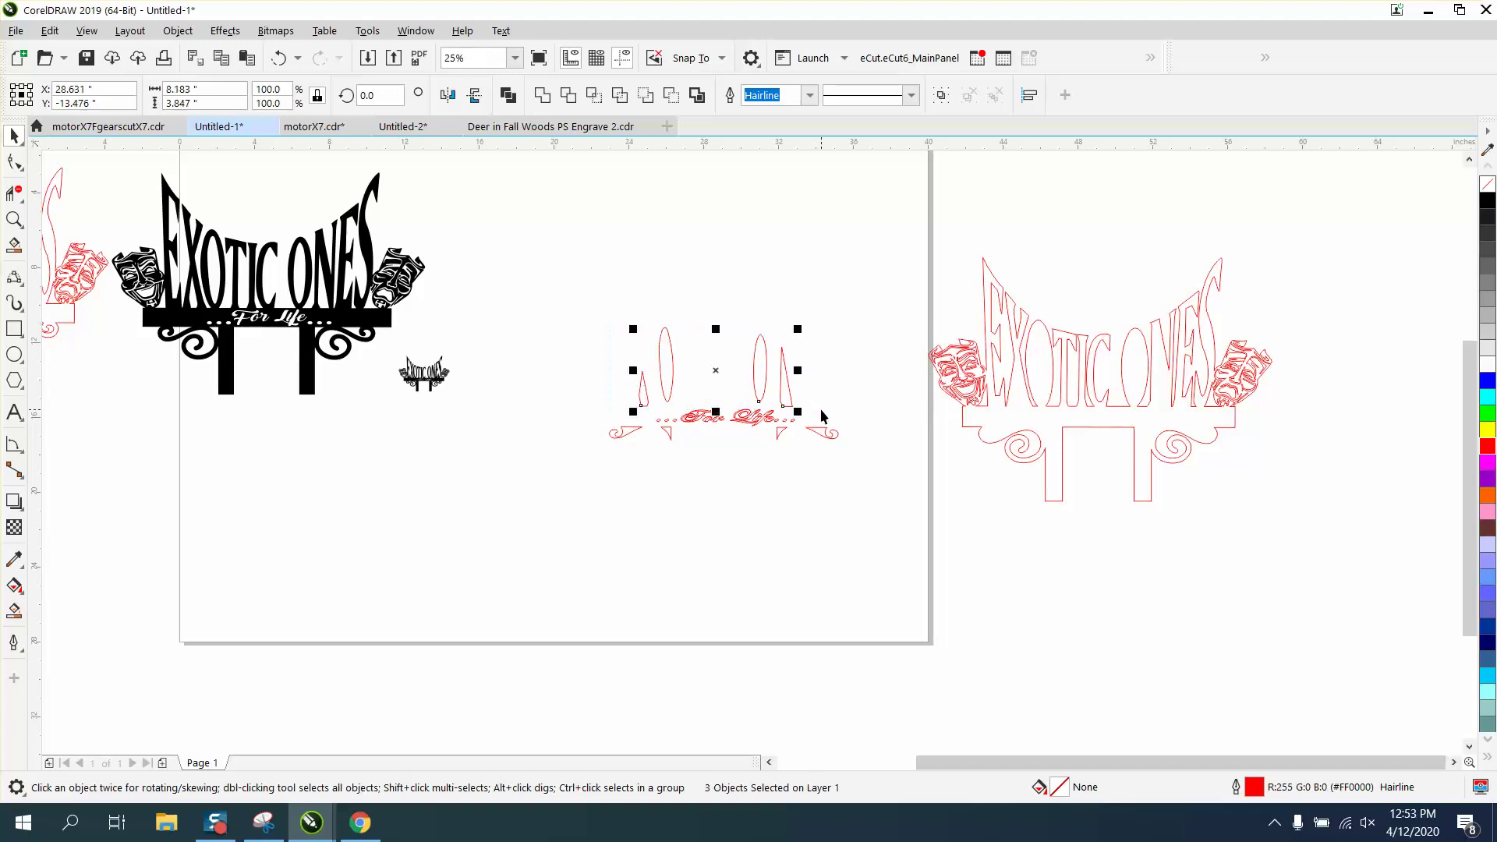
key("Right")
left_click(671, 377)
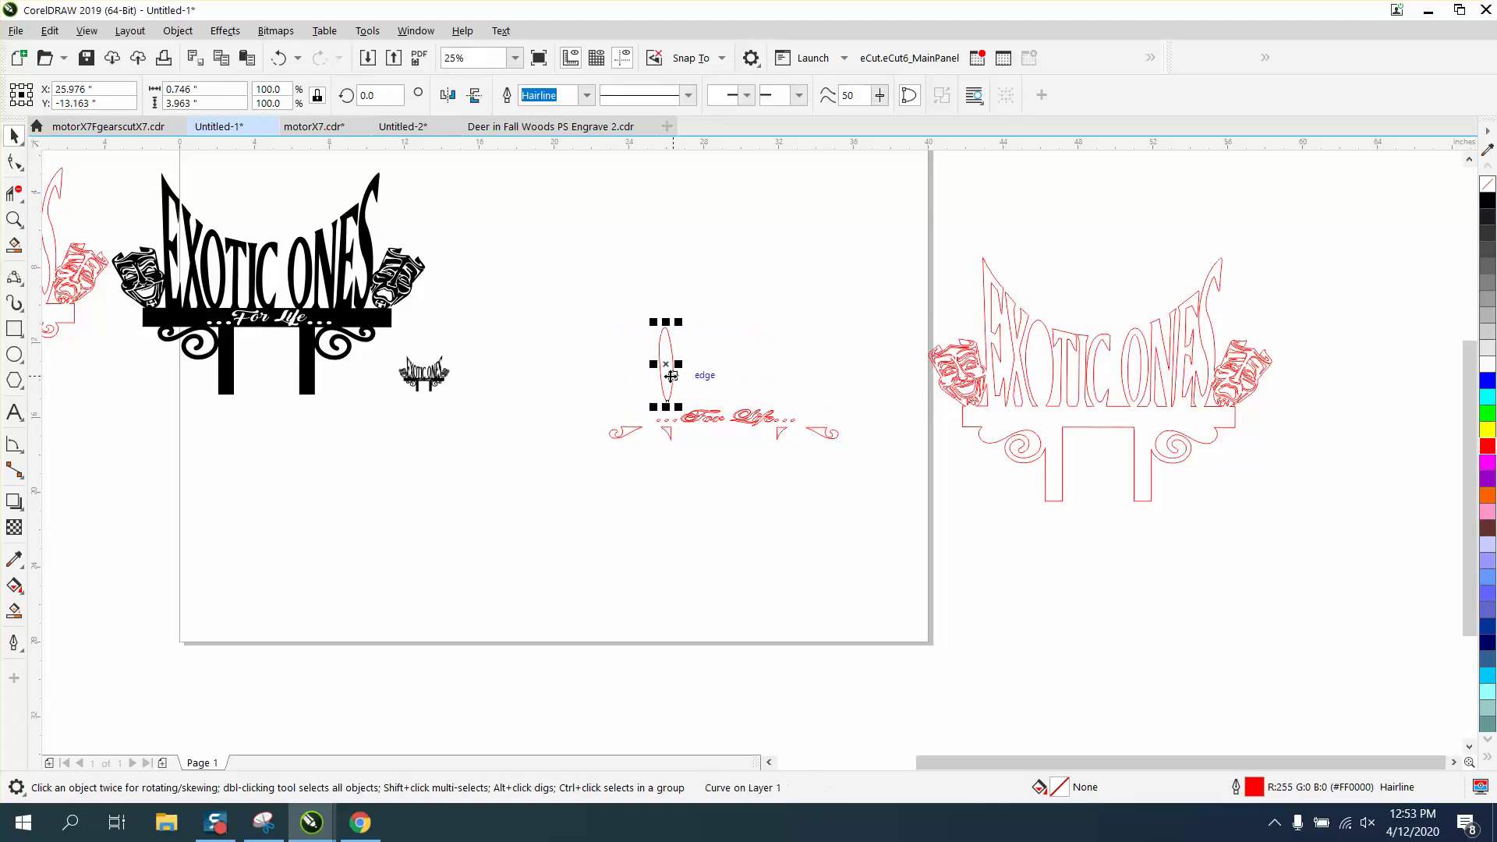
key("Right")
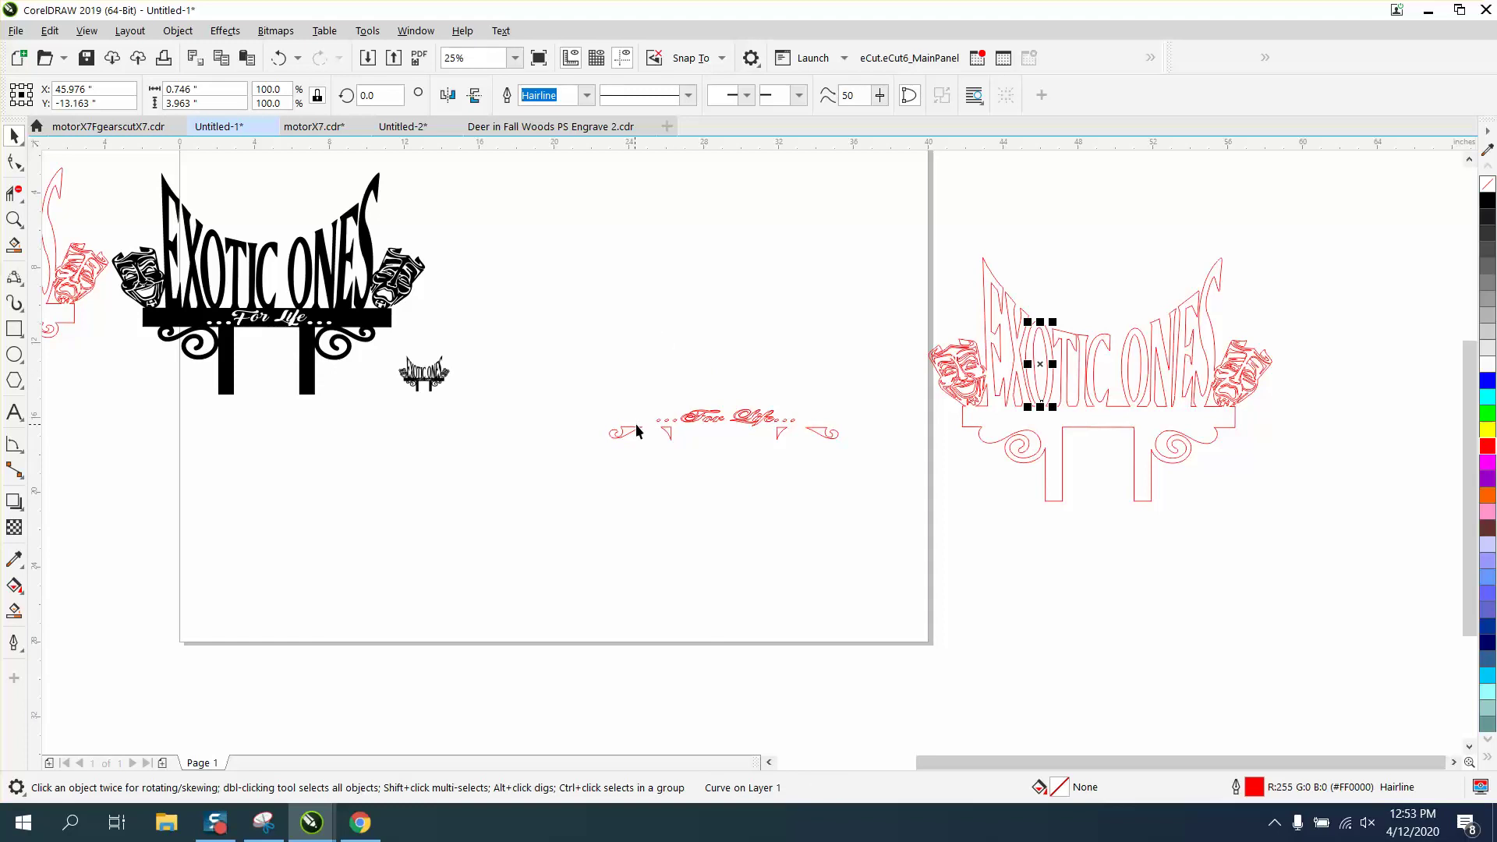
left_click(629, 428)
key("Right")
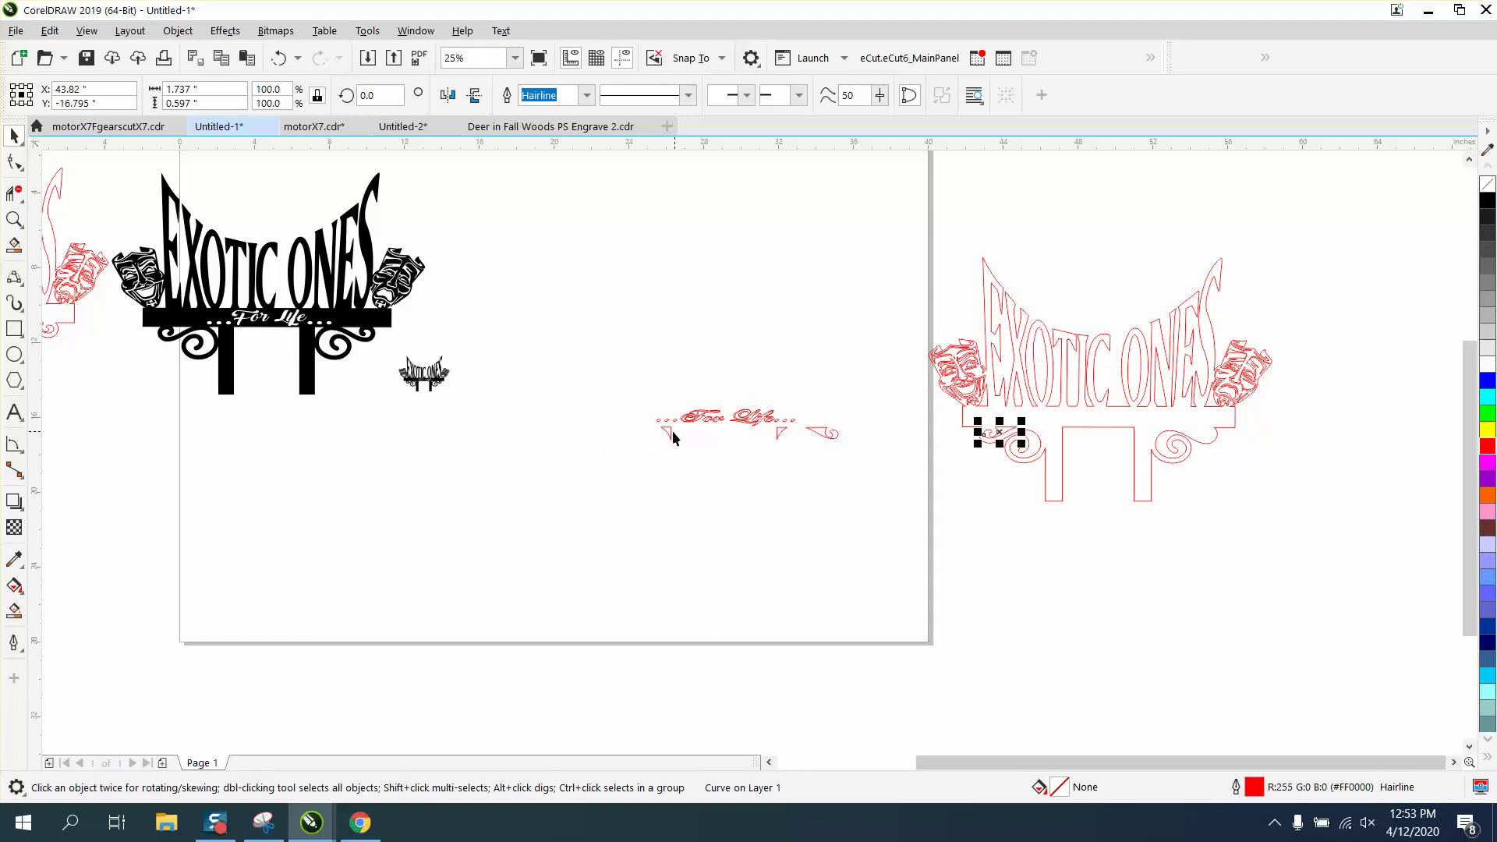
Nudge the three remaining scroll cutouts beneath the For Life lettering 20 inches right into the outer sign outline
left_click(667, 429)
key("Right")
left_click(780, 434)
key("Right")
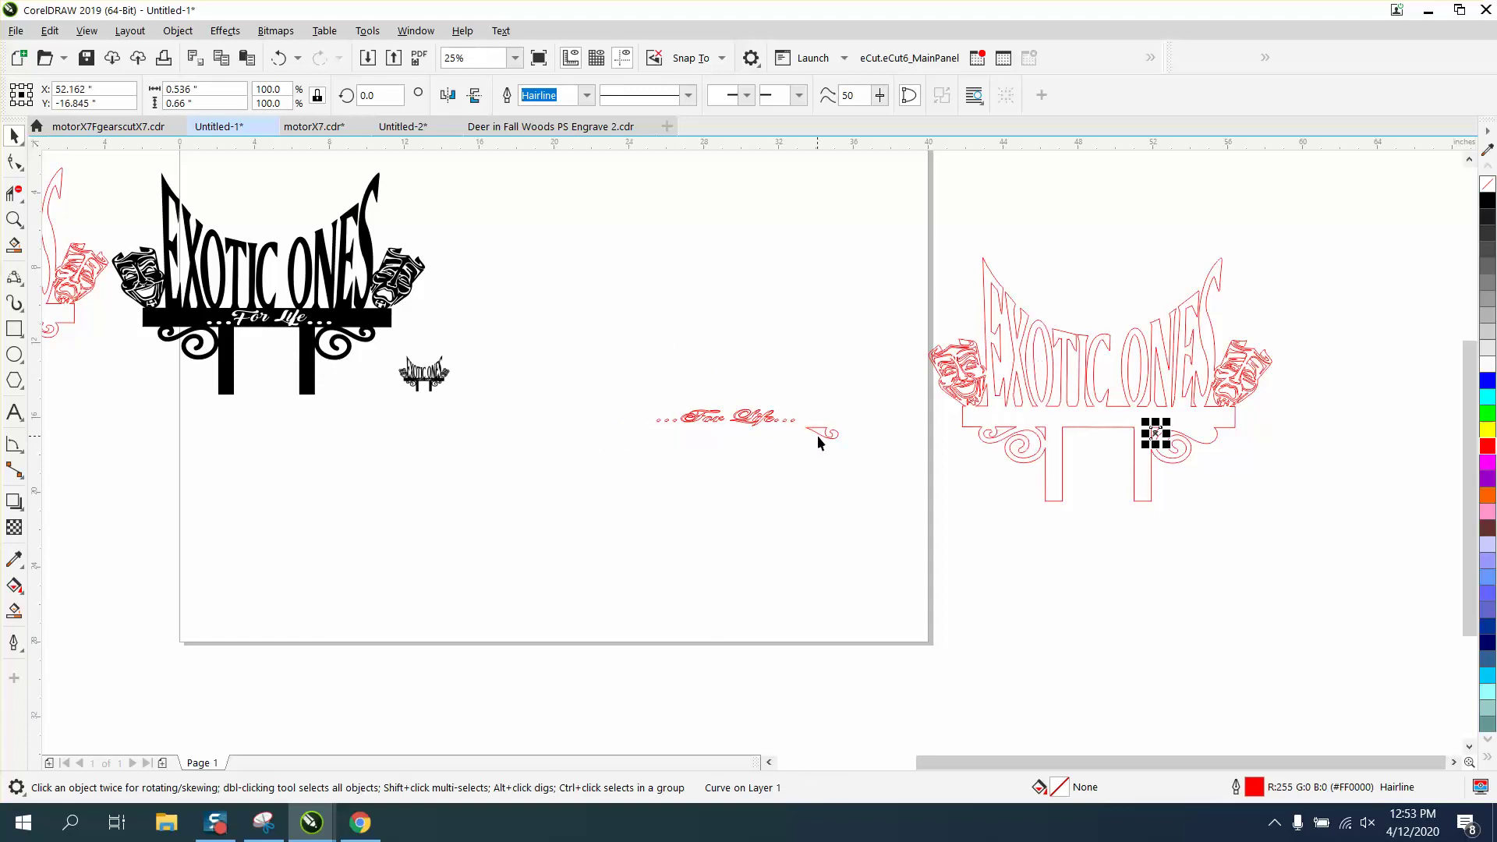
left_click(817, 434)
key("Right")
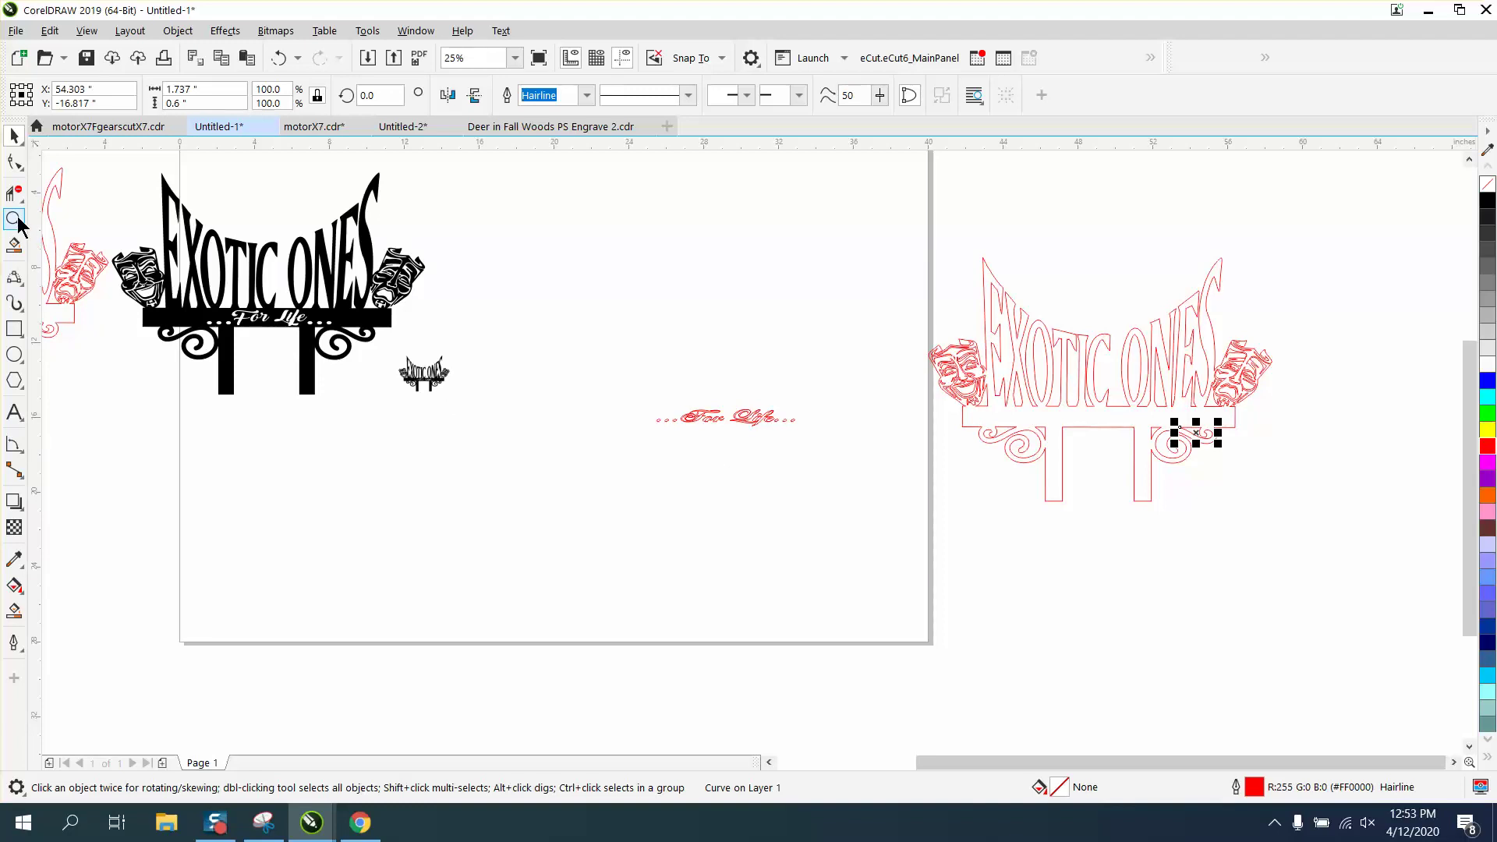
Nudge the three dots before and the three dots after the traced For Life lettering 20 inches right into the sign outline
left_click(14, 219)
left_click_drag(629, 375, 857, 458)
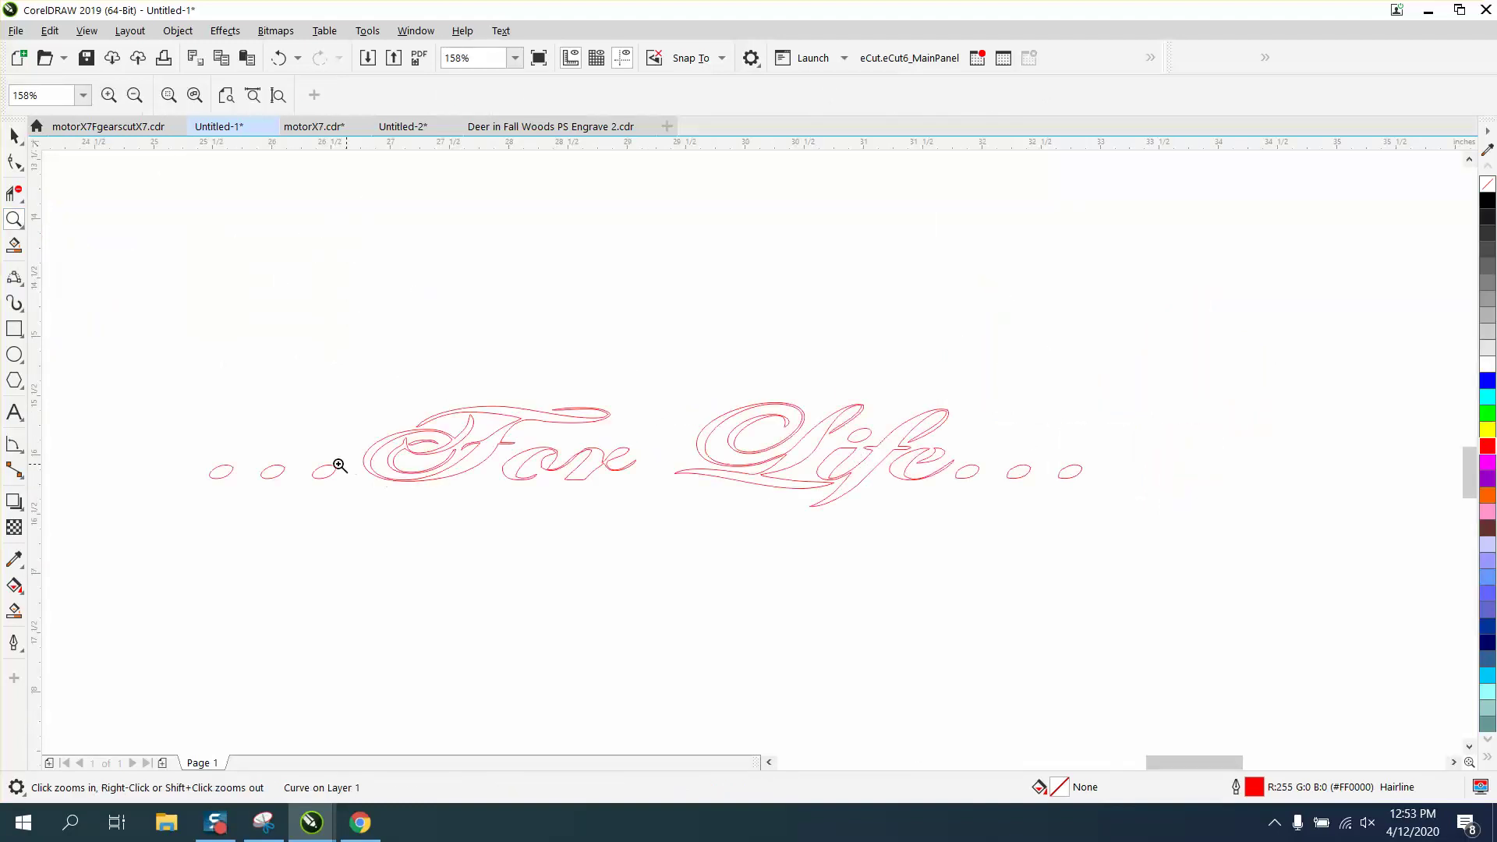
key("space")
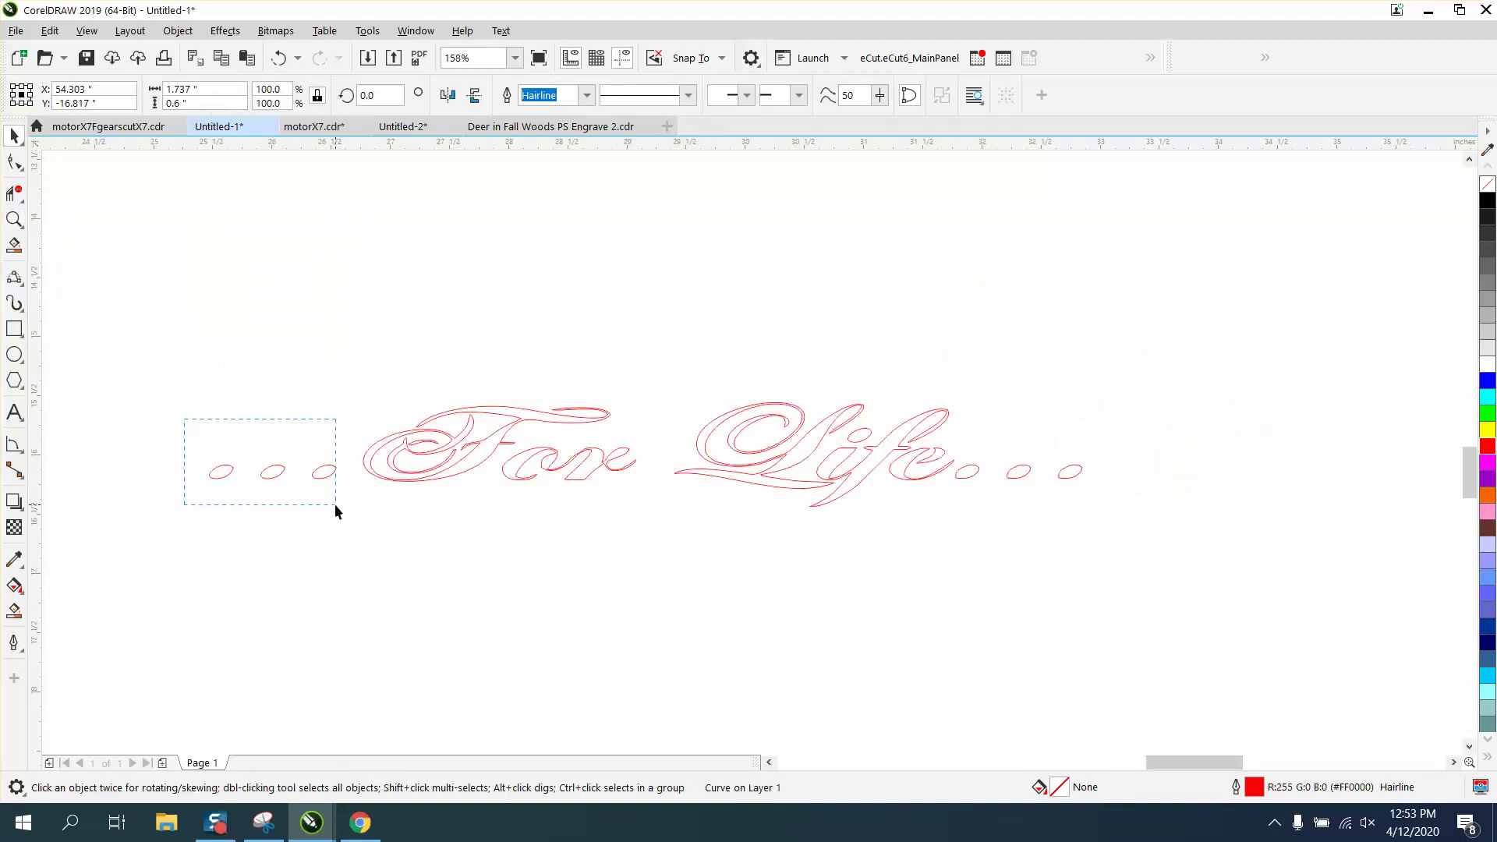
left_click_drag(335, 504, 338, 504)
key("Delete")
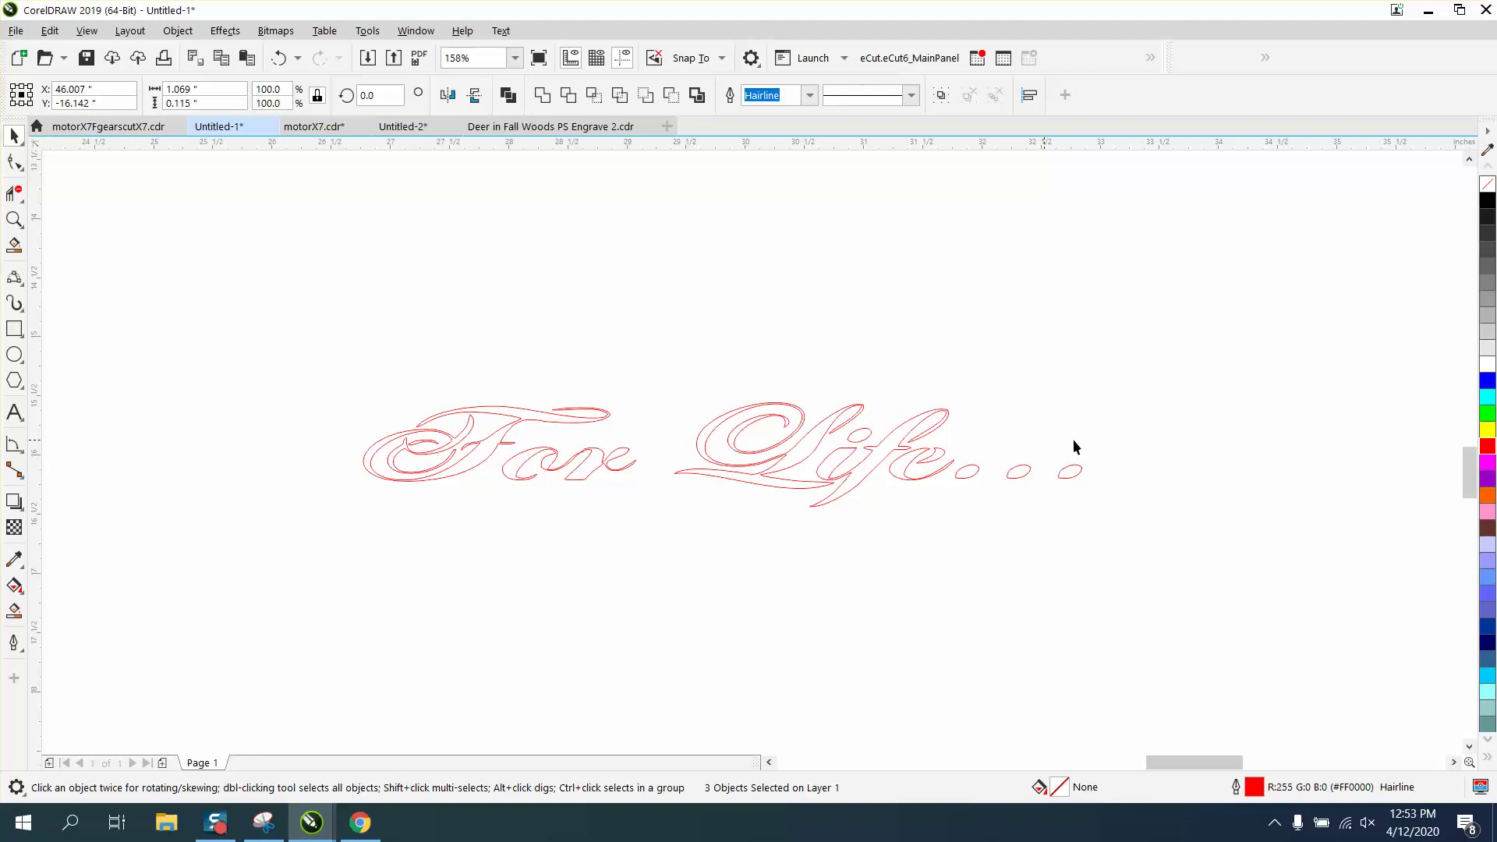
left_click_drag(959, 511, 951, 512)
key("Delete")
Add the artistic text "For Life" below the traced lettering and enlarge it to about 79 pt
scroll(894, 471, "down", 3)
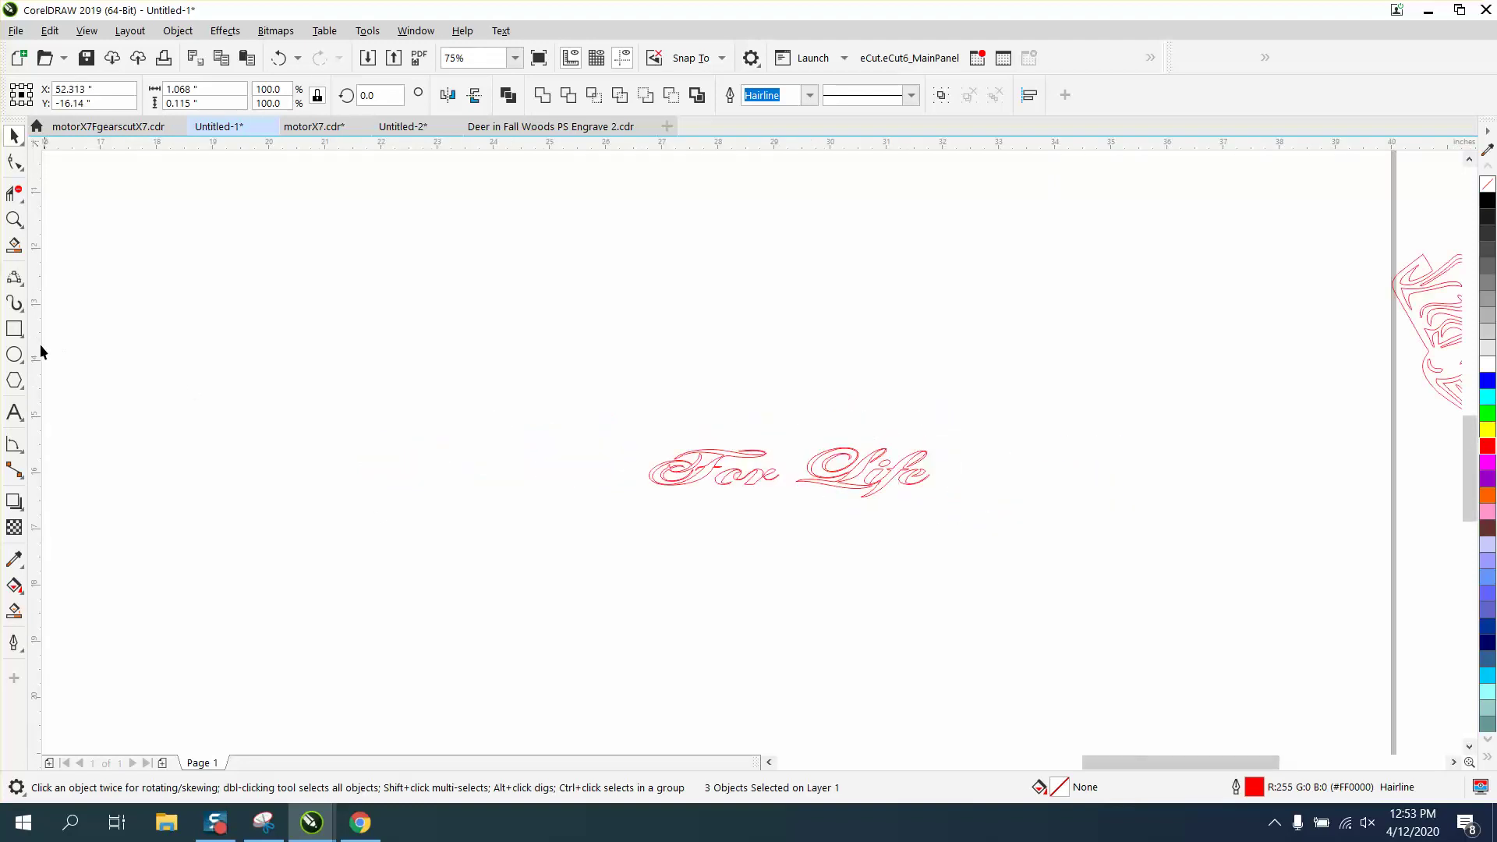
left_click(14, 414)
left_click(686, 546)
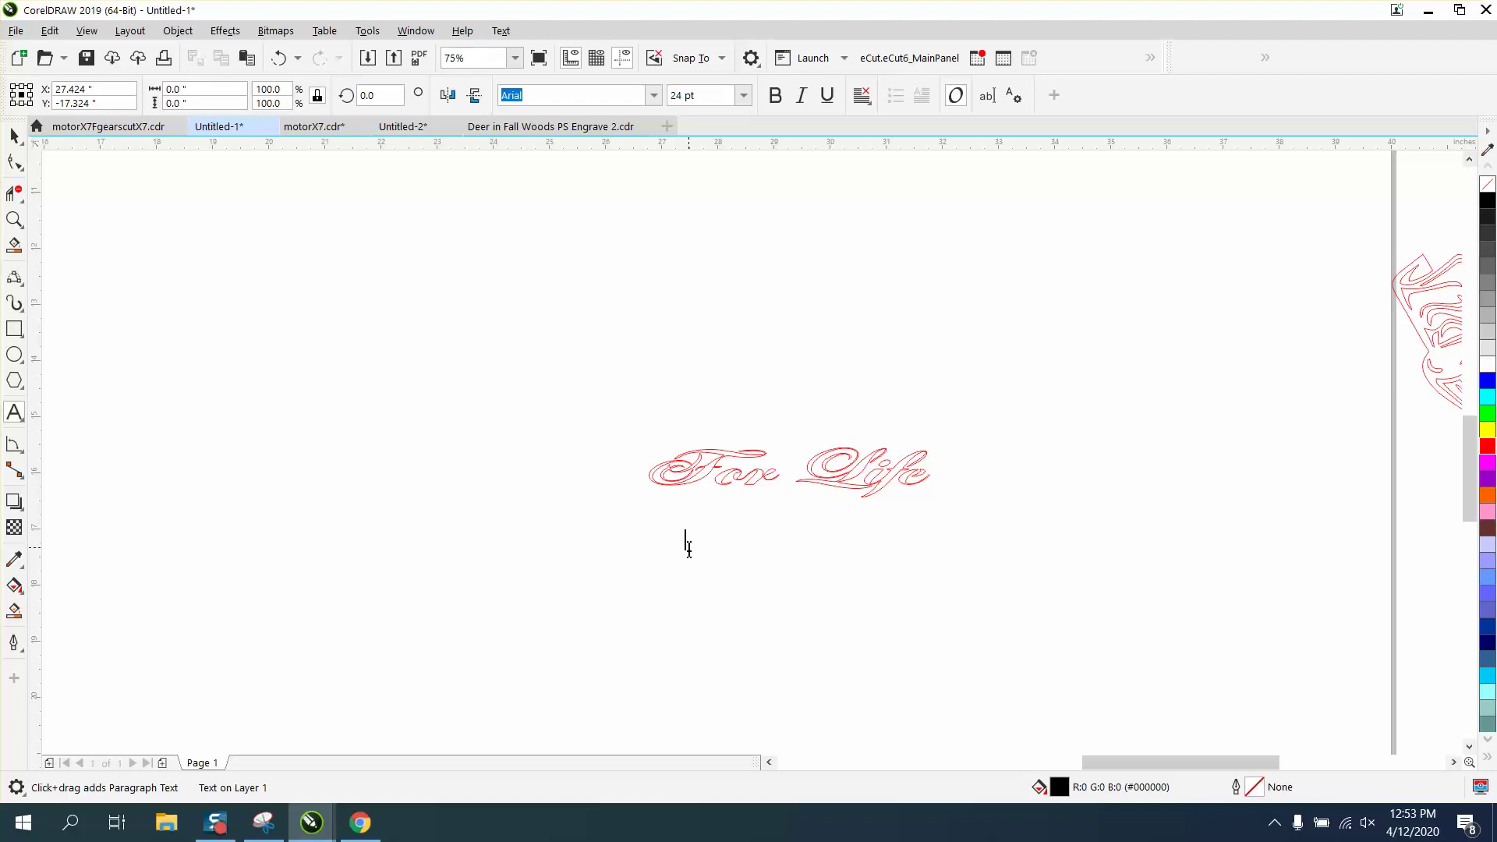
type("For Li")
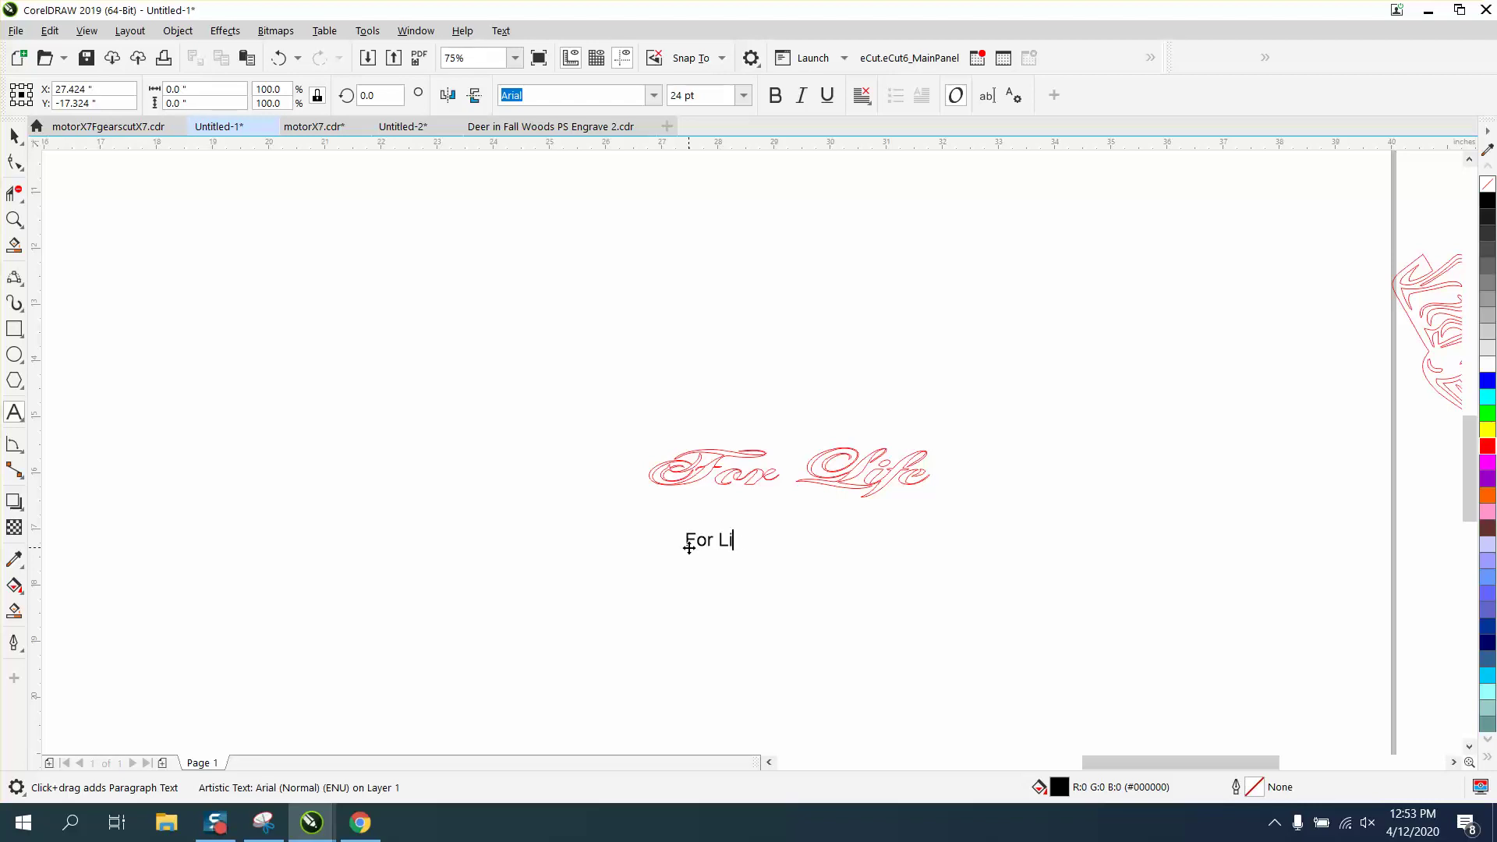
type("fe")
left_click_drag(761, 568, 932, 573)
left_click(15, 136)
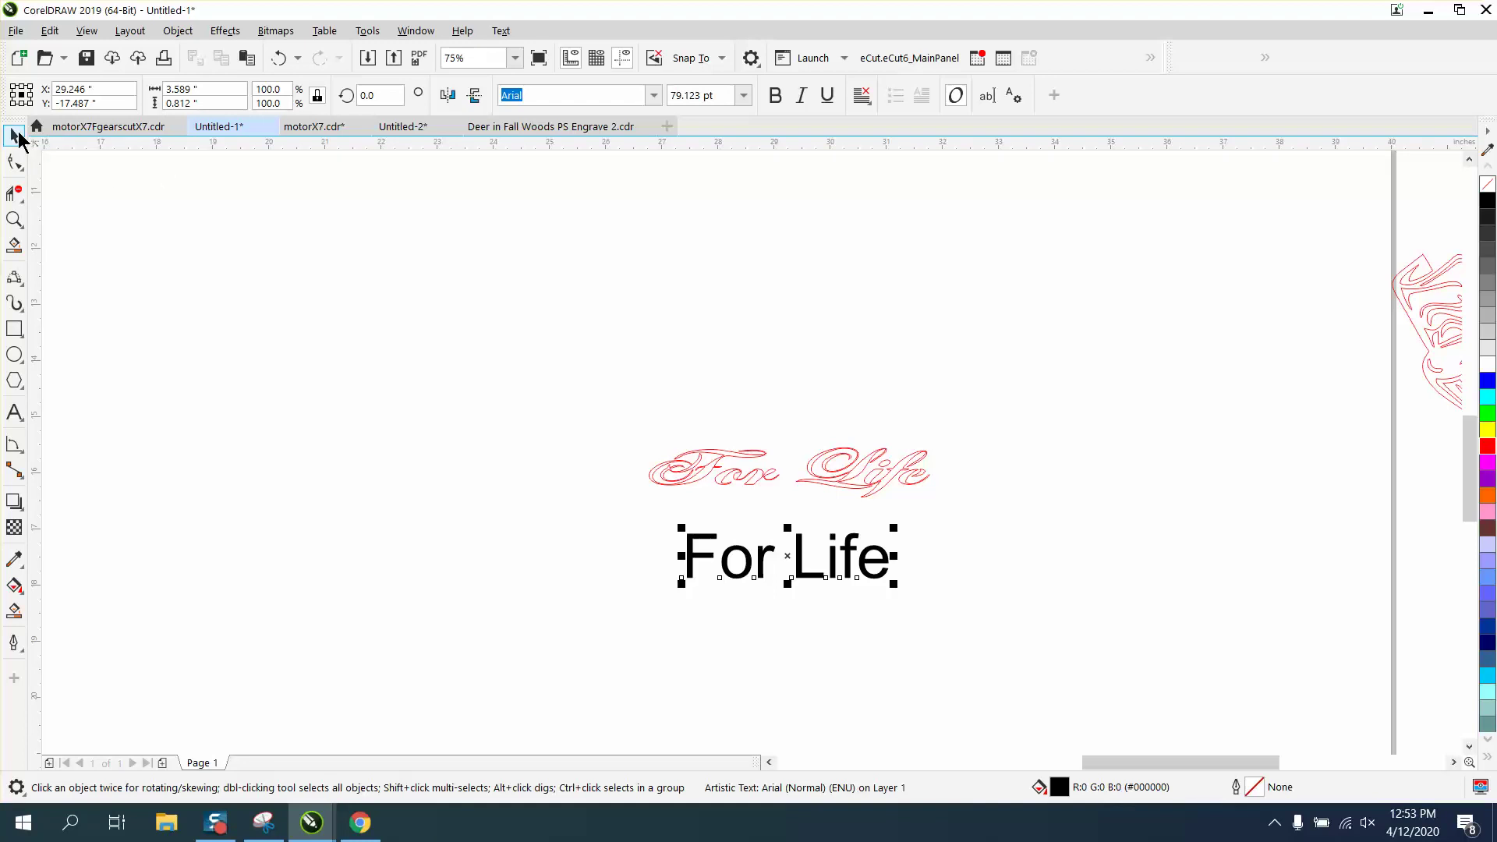
Set the For Life text in Back to Black Demo and reshape it to about 4.86 by 0.93 inches beneath the traced lettering
left_click(654, 95)
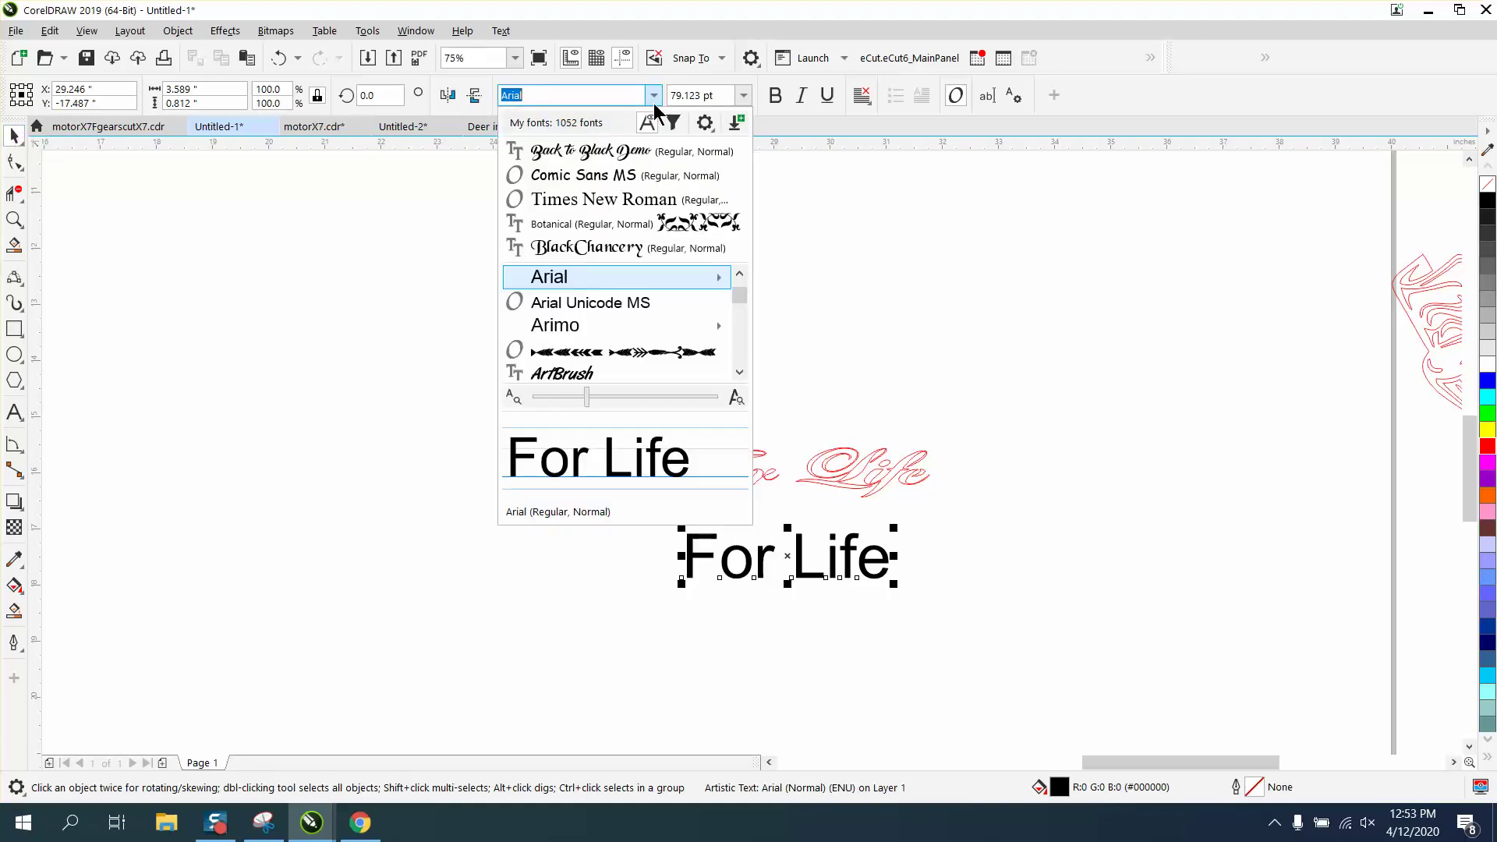
left_click(620, 159)
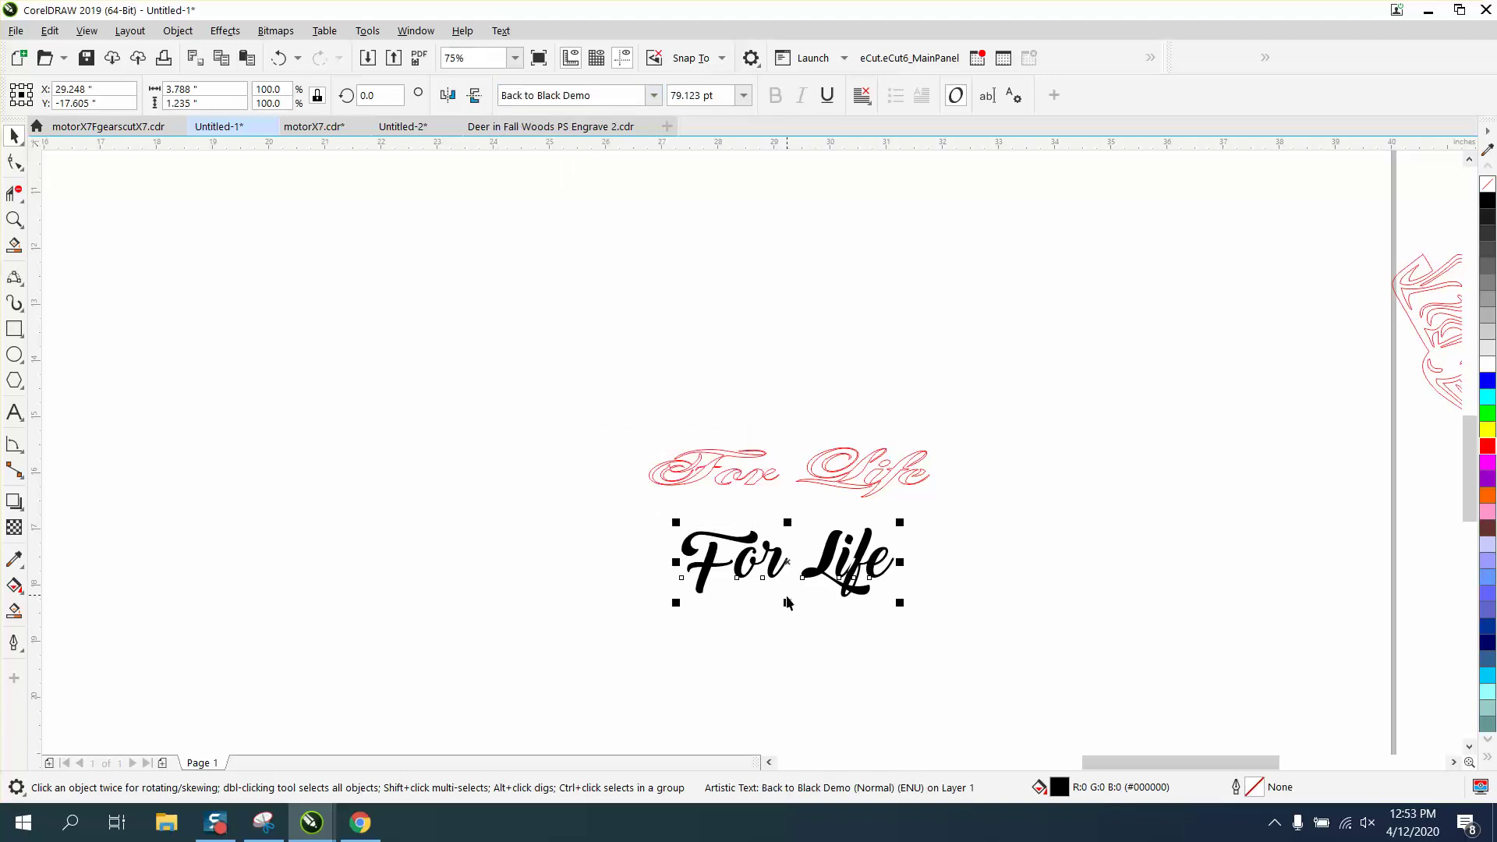
left_click_drag(788, 603, 788, 584)
left_click_drag(902, 552, 961, 552)
left_click_drag(818, 553, 801, 538)
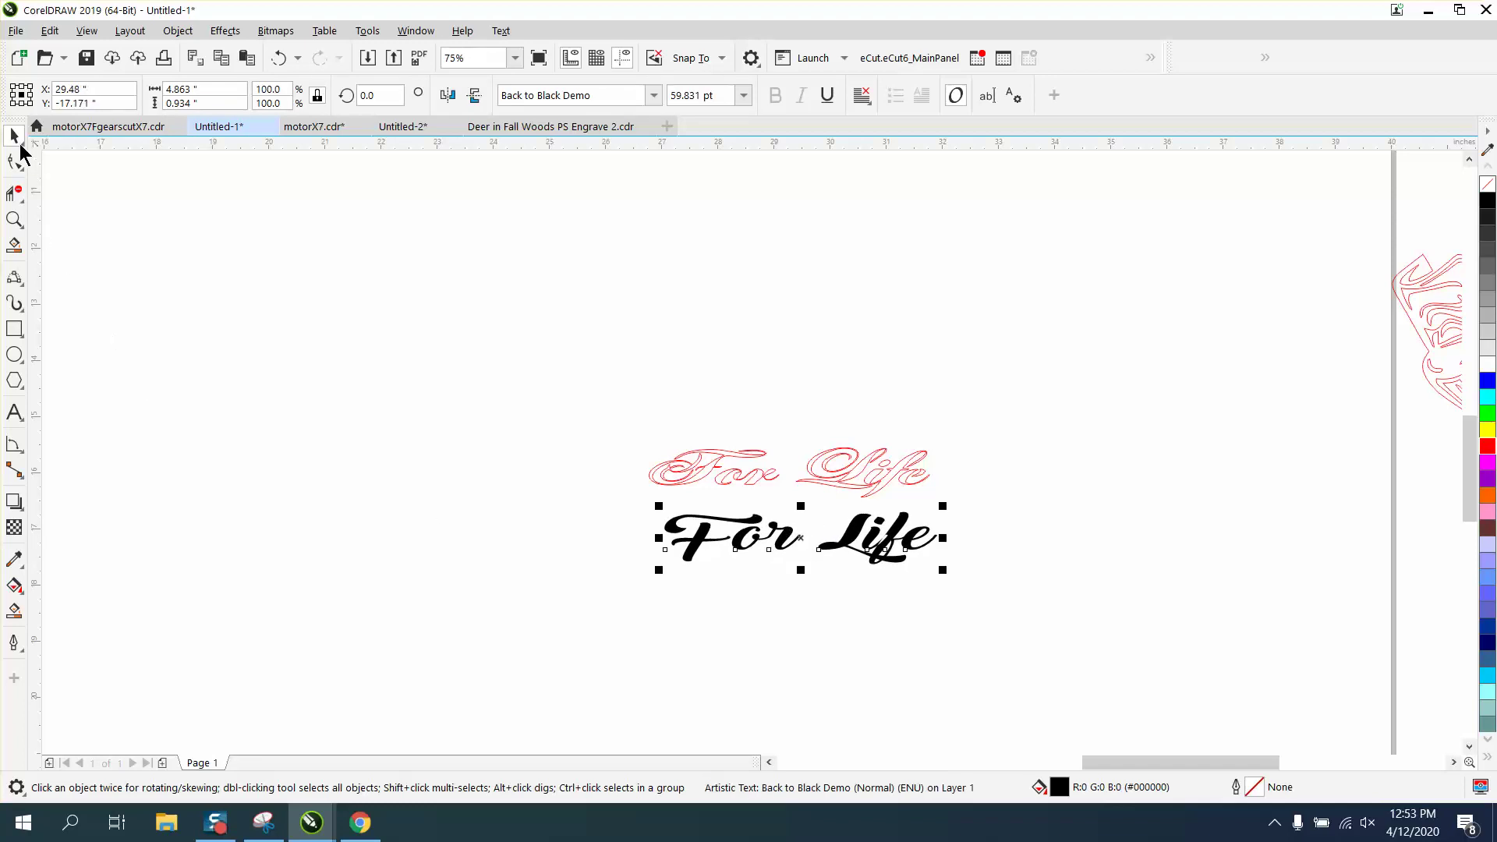
Move the new For Life text over the traced lettering and nudge it 20 inches right into the sign outline
scroll(369, 409, "down", 2)
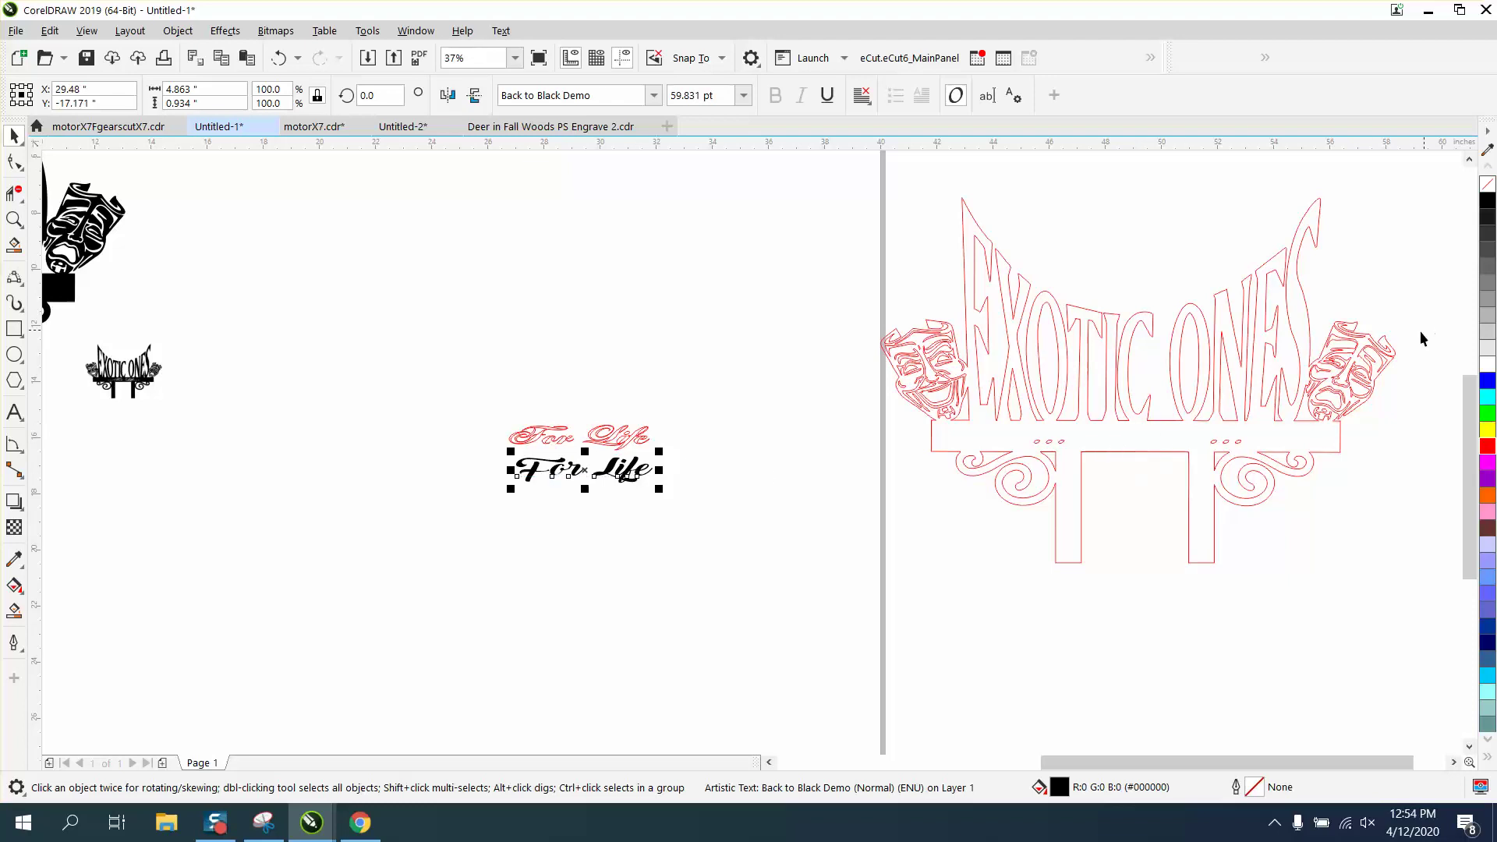
scroll(729, 410, "down", 2)
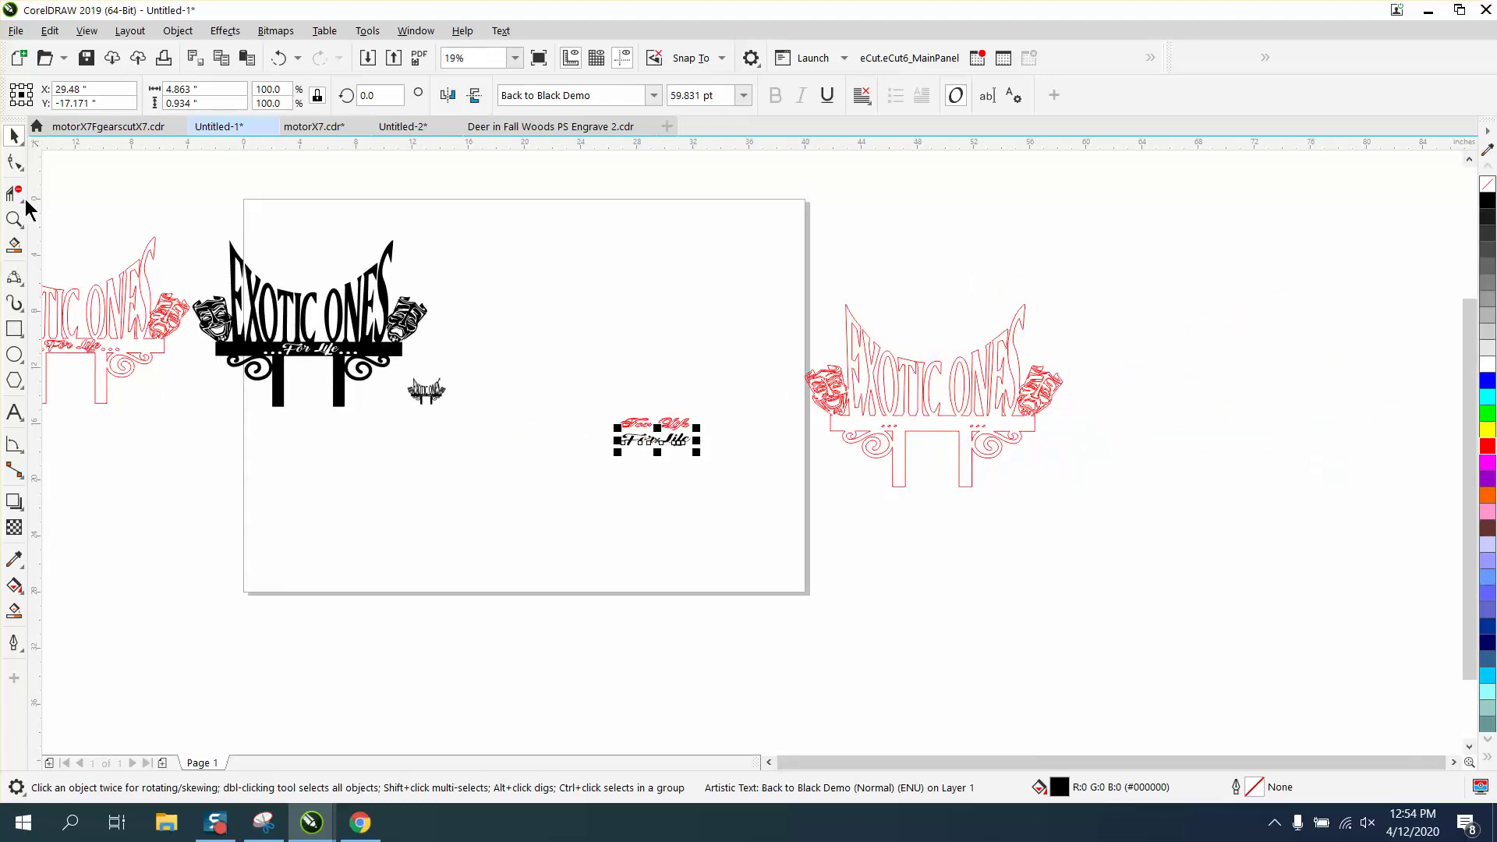
left_click(14, 219)
left_click_drag(563, 363, 889, 541)
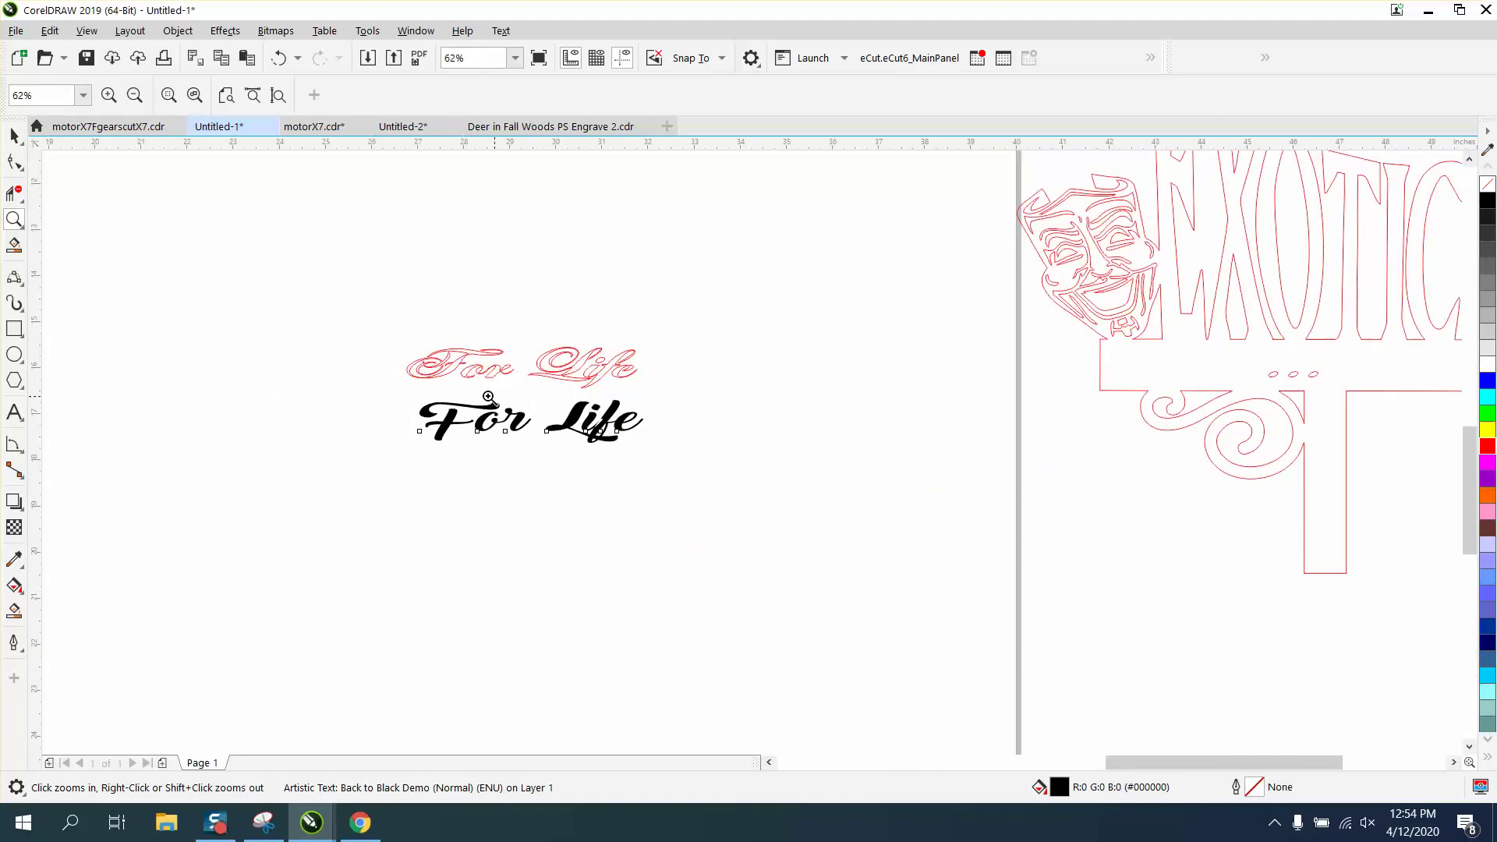
left_click(14, 136)
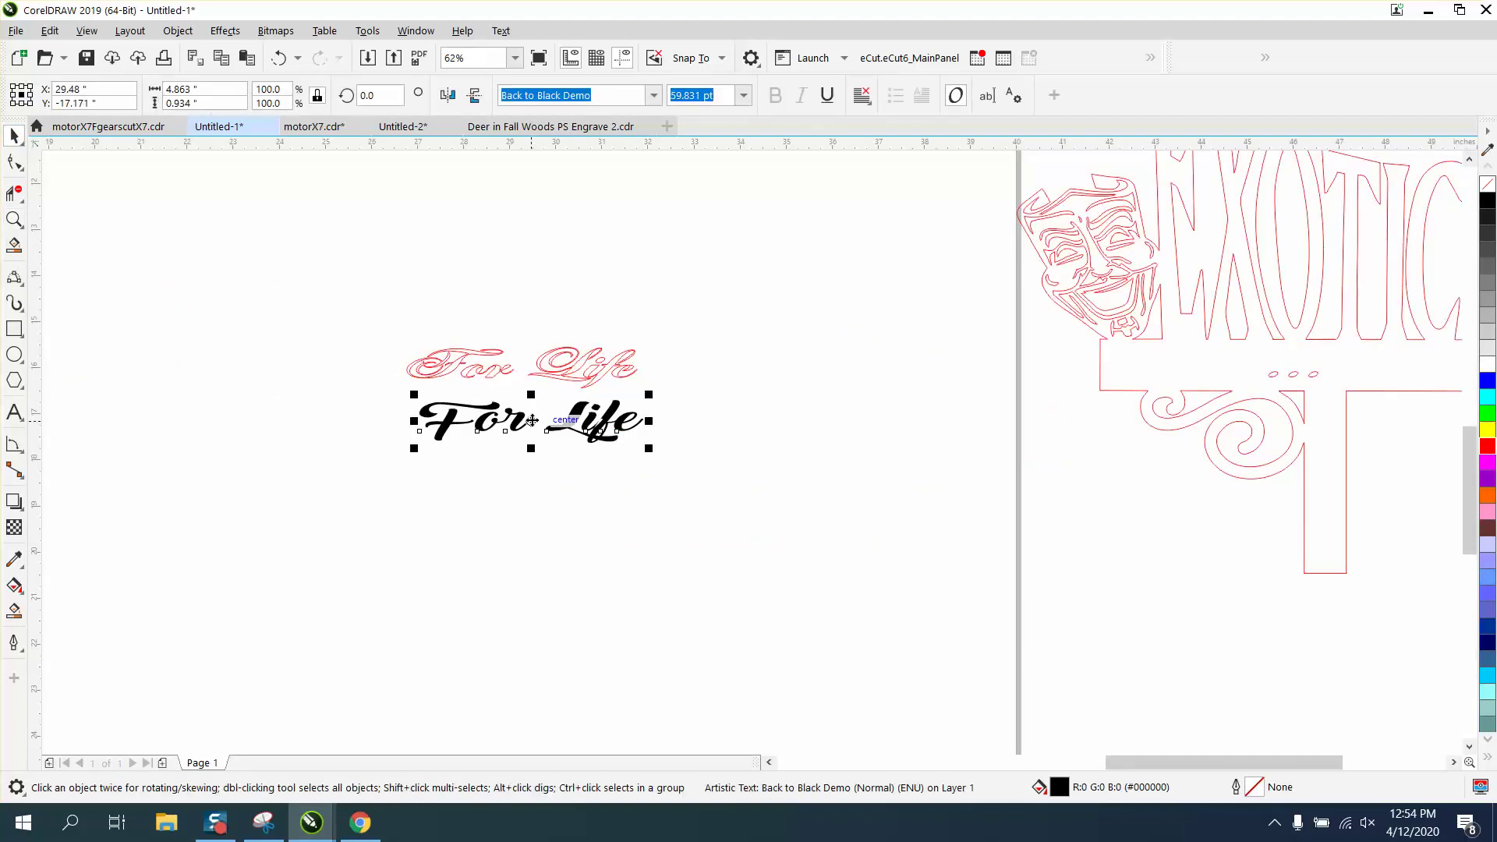
left_click_drag(549, 425, 537, 362)
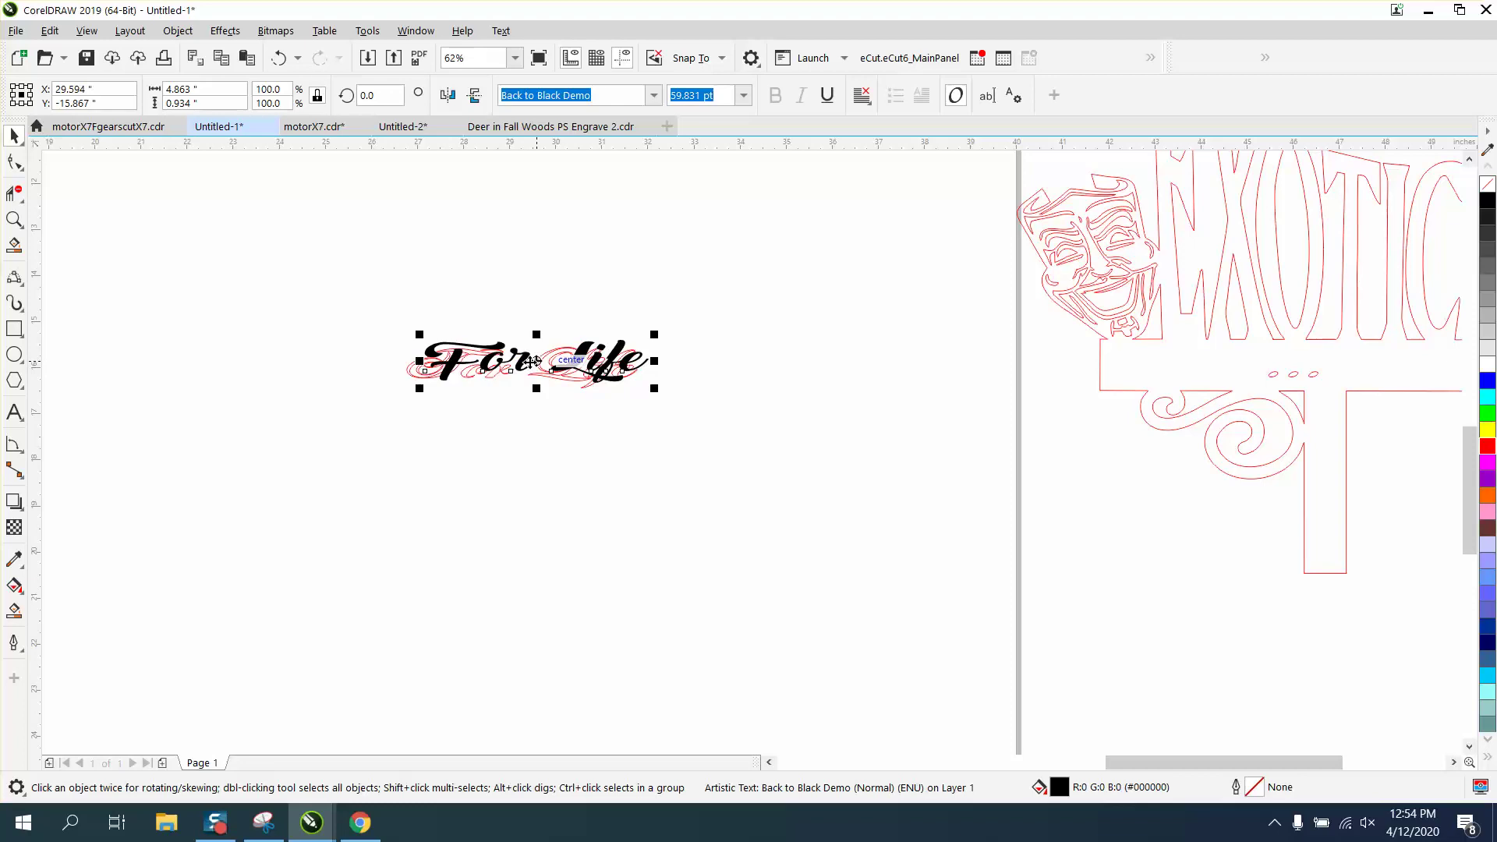
key("Right")
scroll(514, 391, "down", 1)
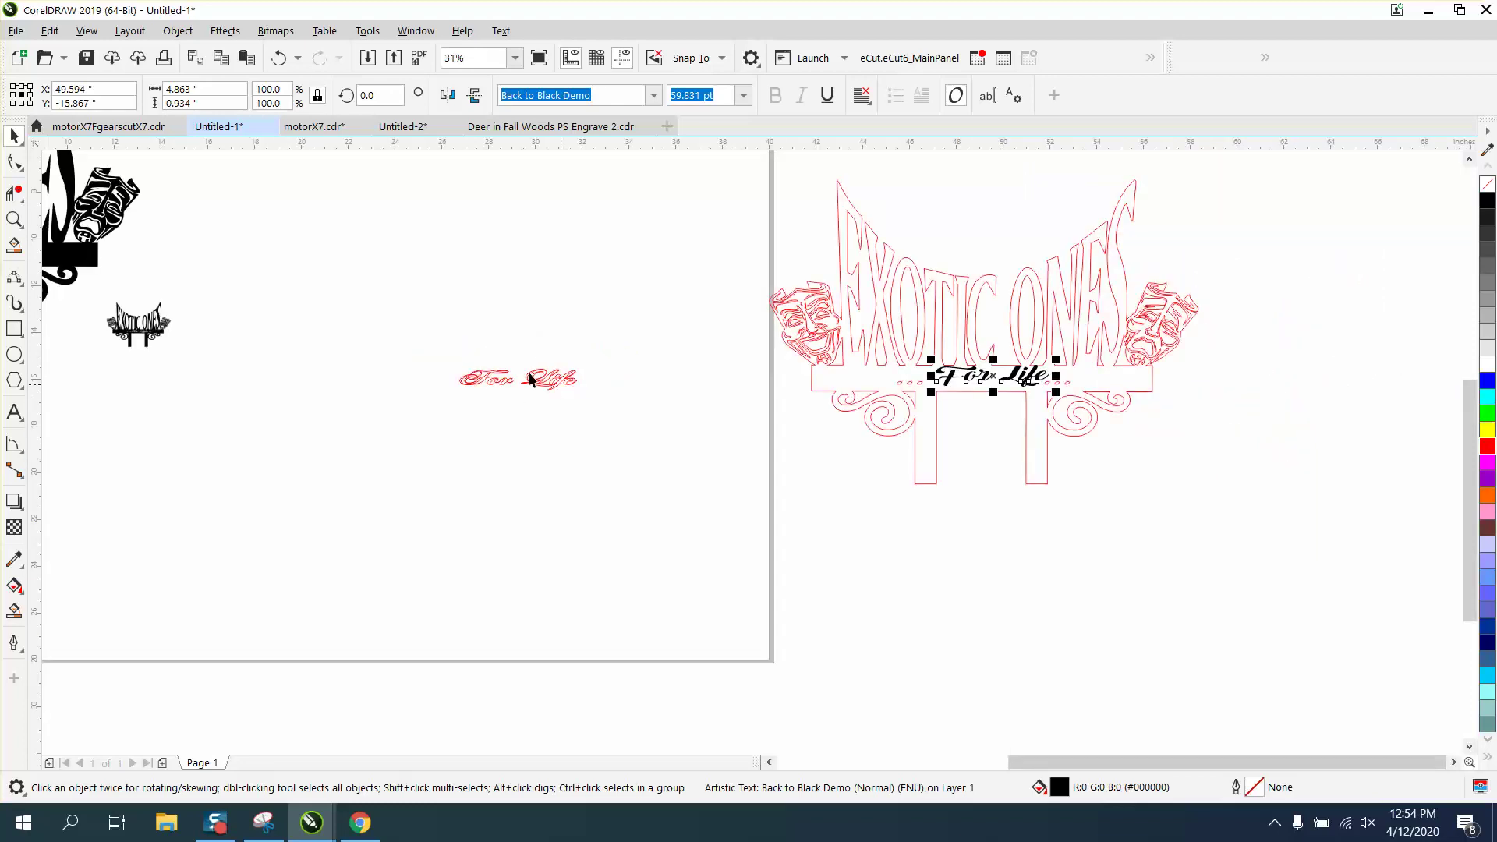
Reposition the For Life text between the two groups of dots, remove its fill and give it a black outline
left_click(14, 219)
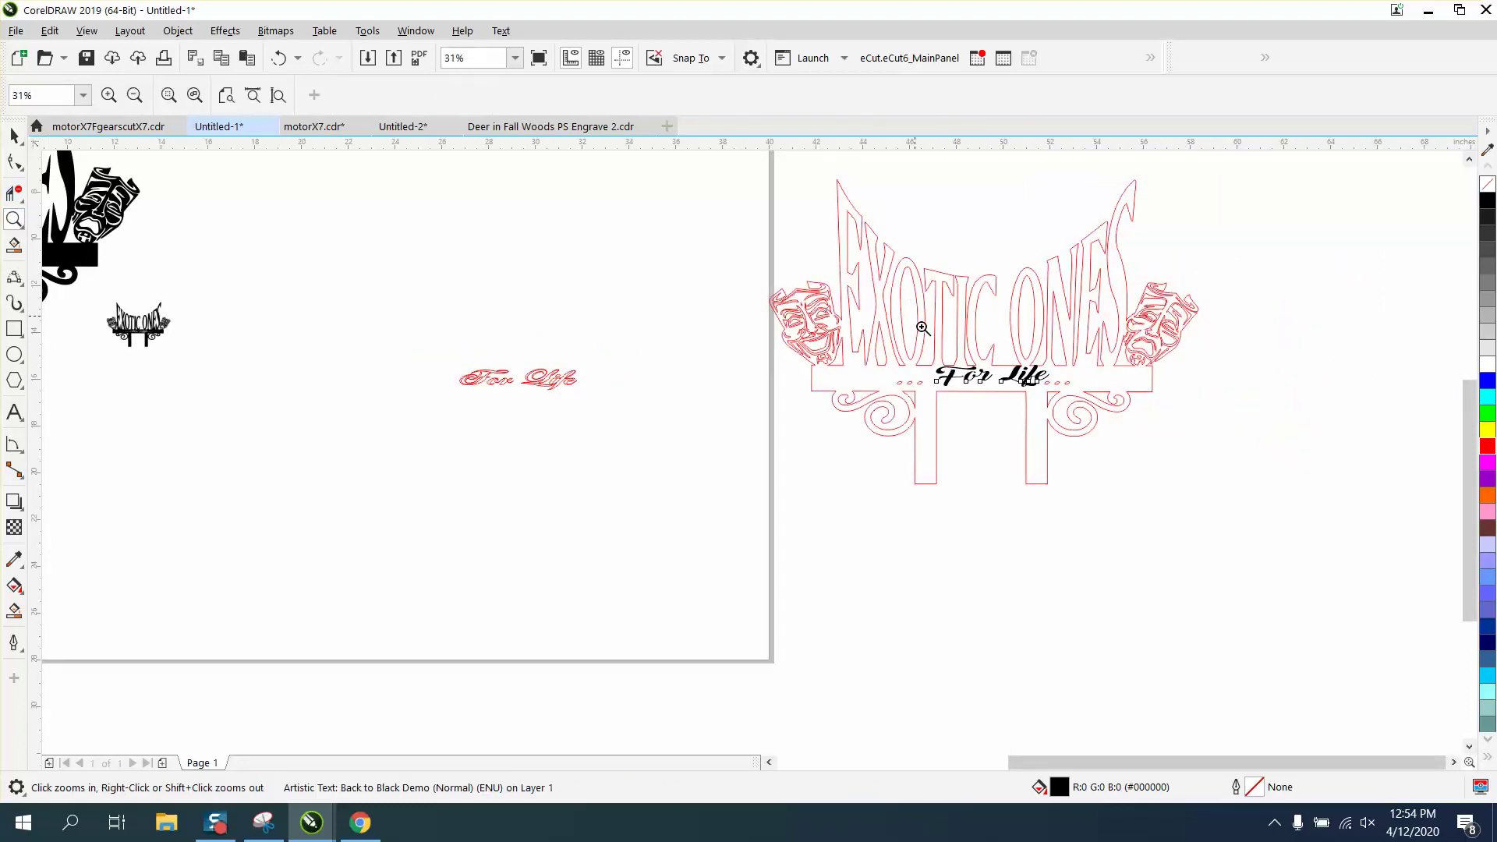
left_click_drag(922, 328, 1133, 438)
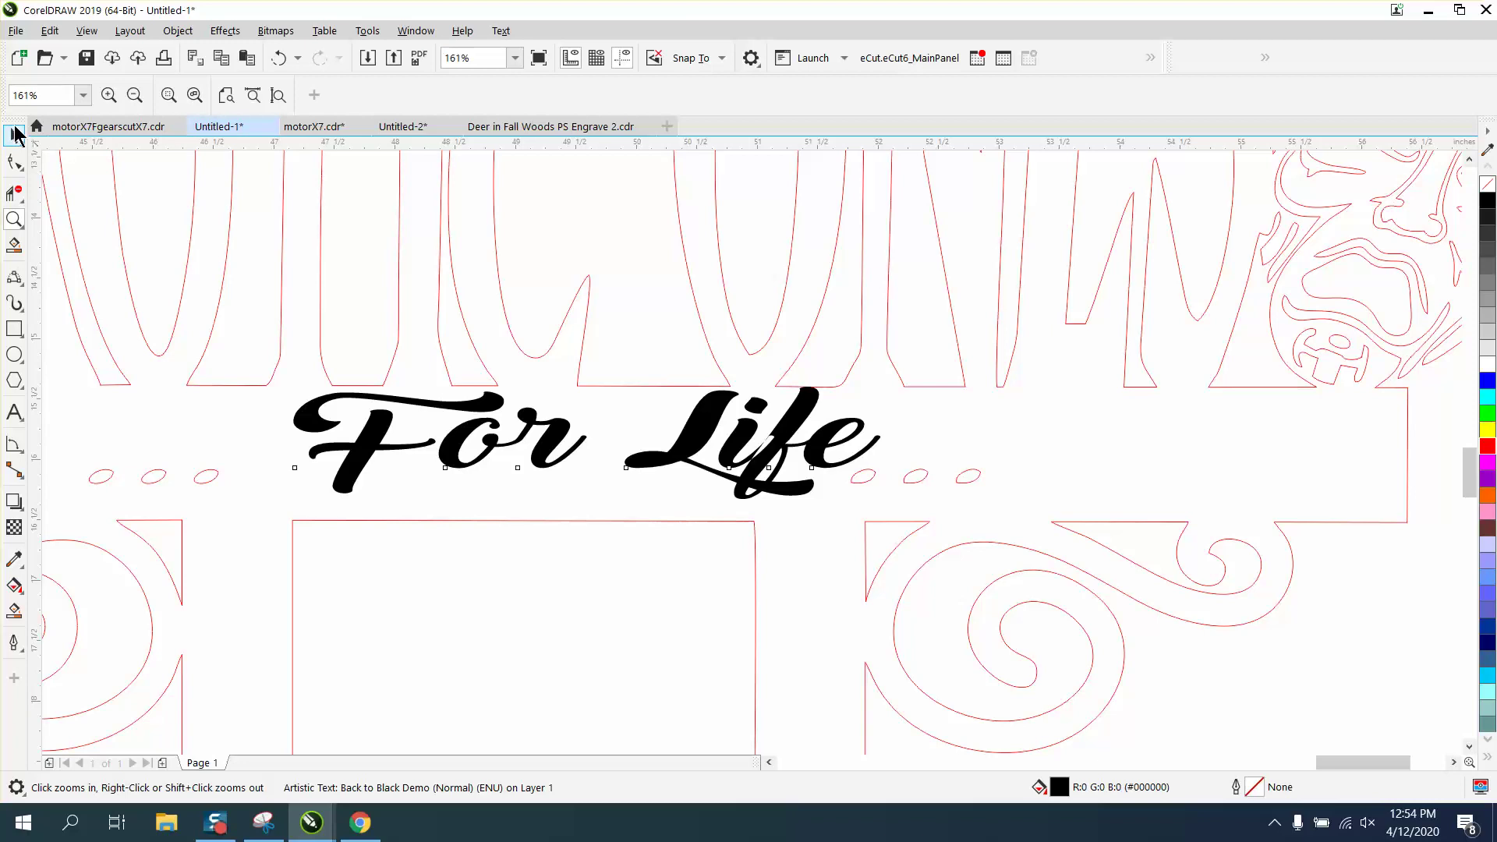
left_click(14, 134)
left_click_drag(589, 450, 561, 454)
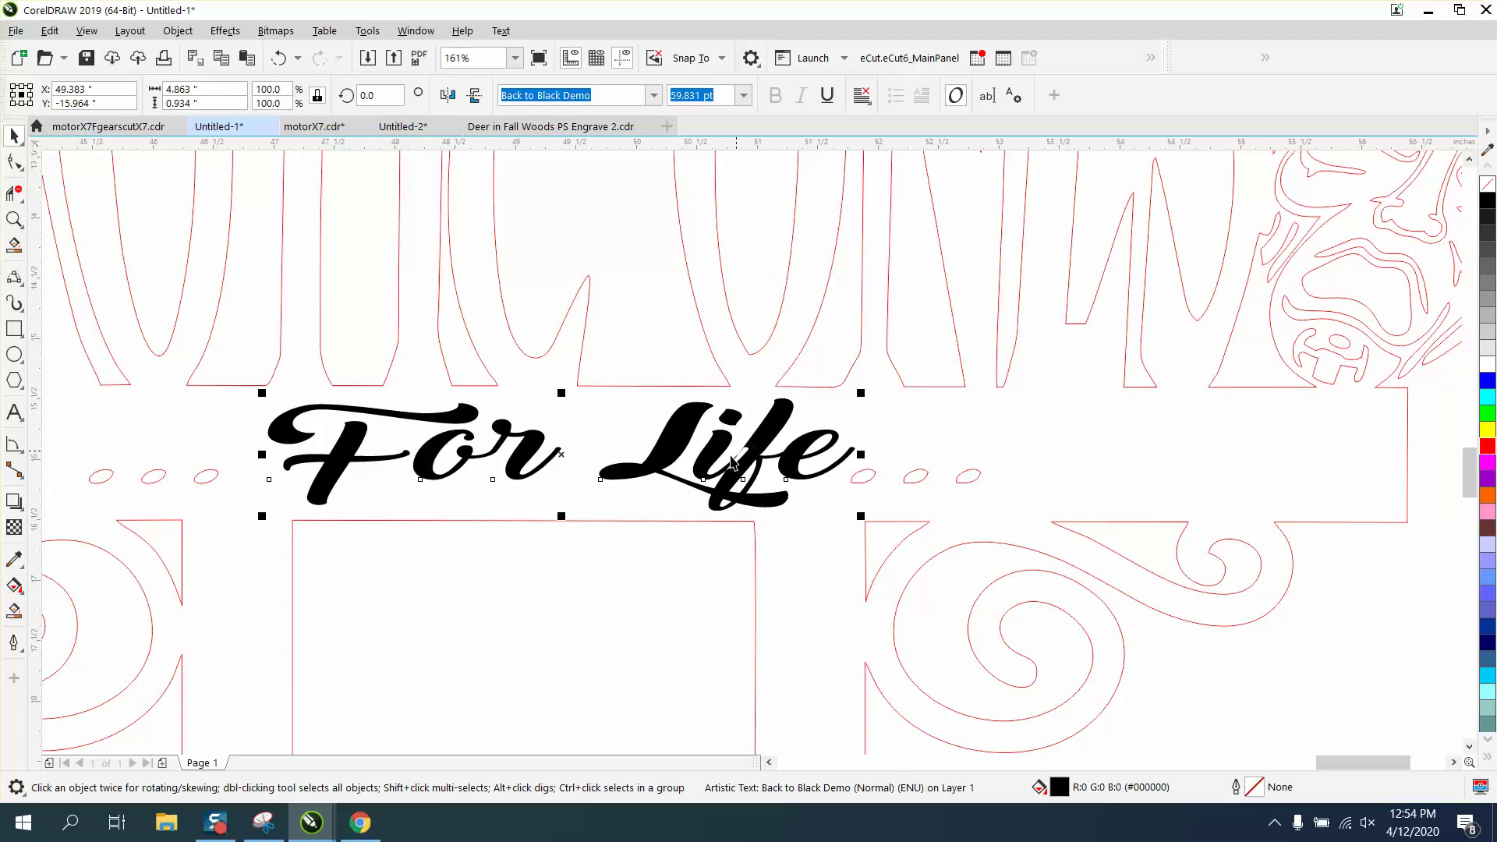
left_click(1488, 185)
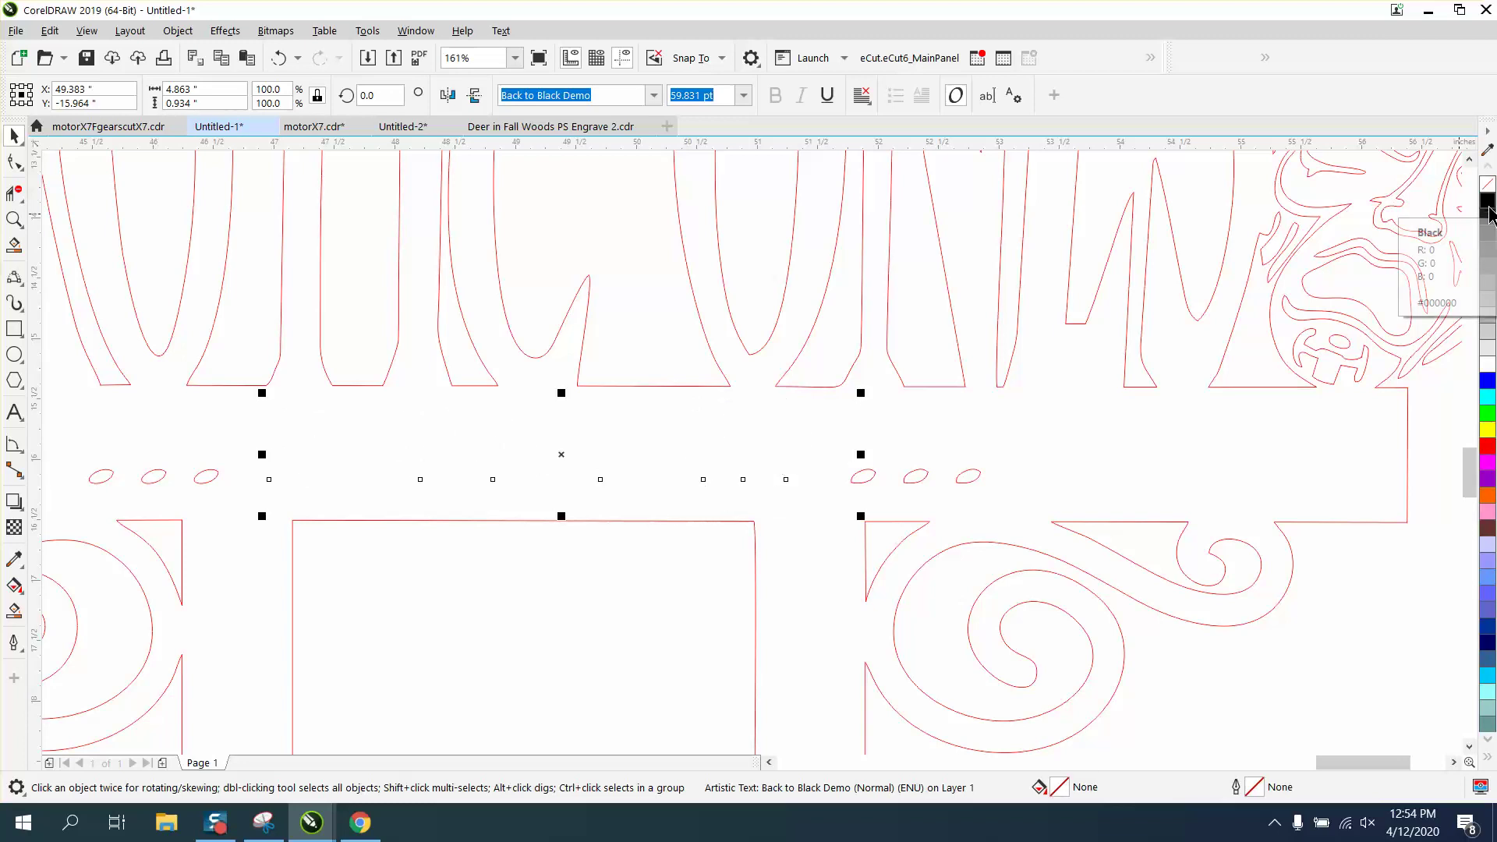
right_click(1486, 202)
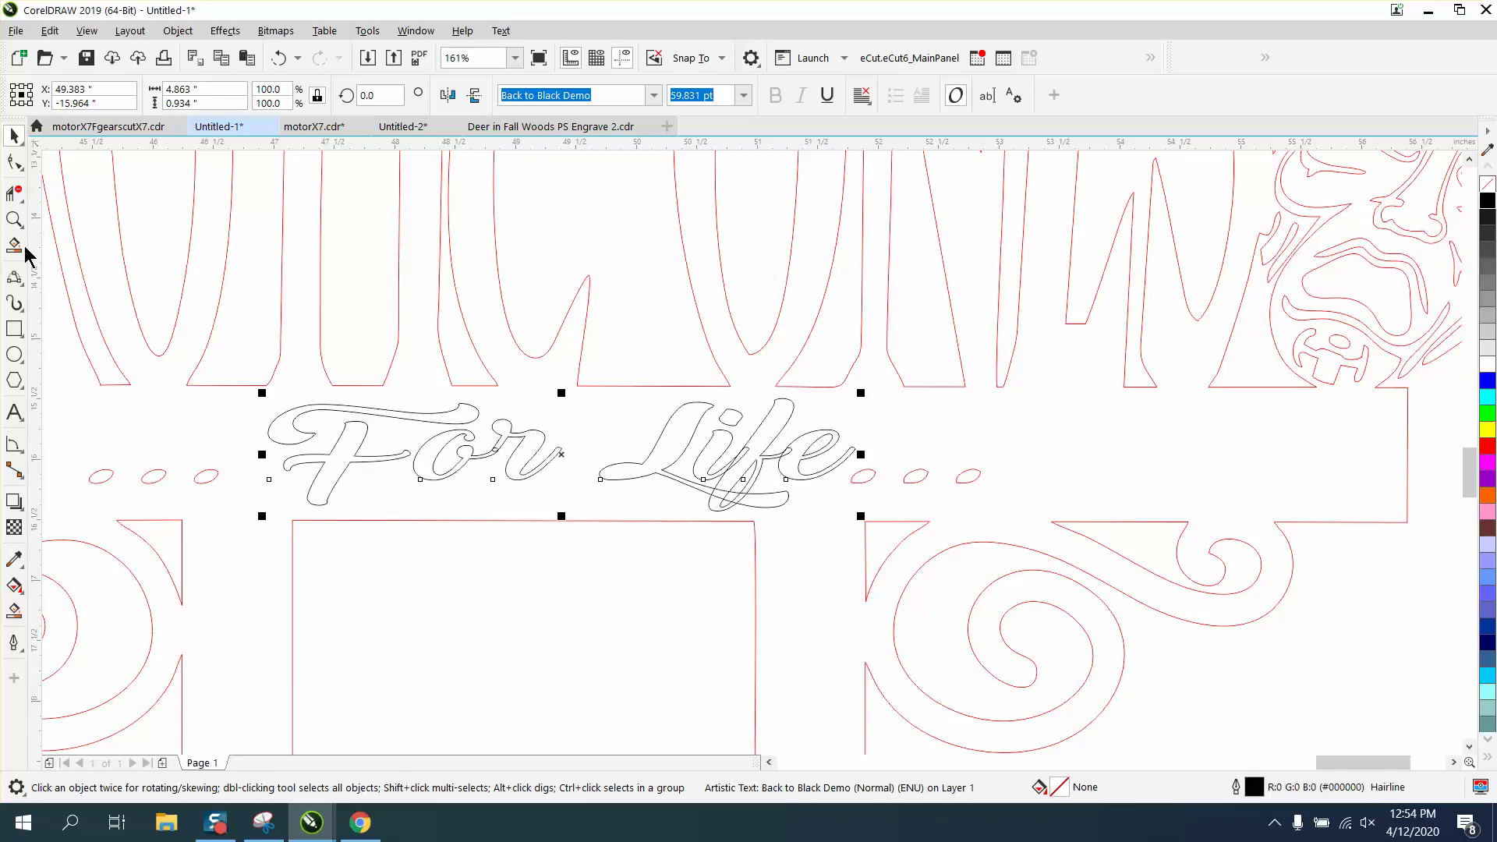
Convert the For Life text to curves
left_click(14, 219)
left_click_drag(665, 412, 959, 575)
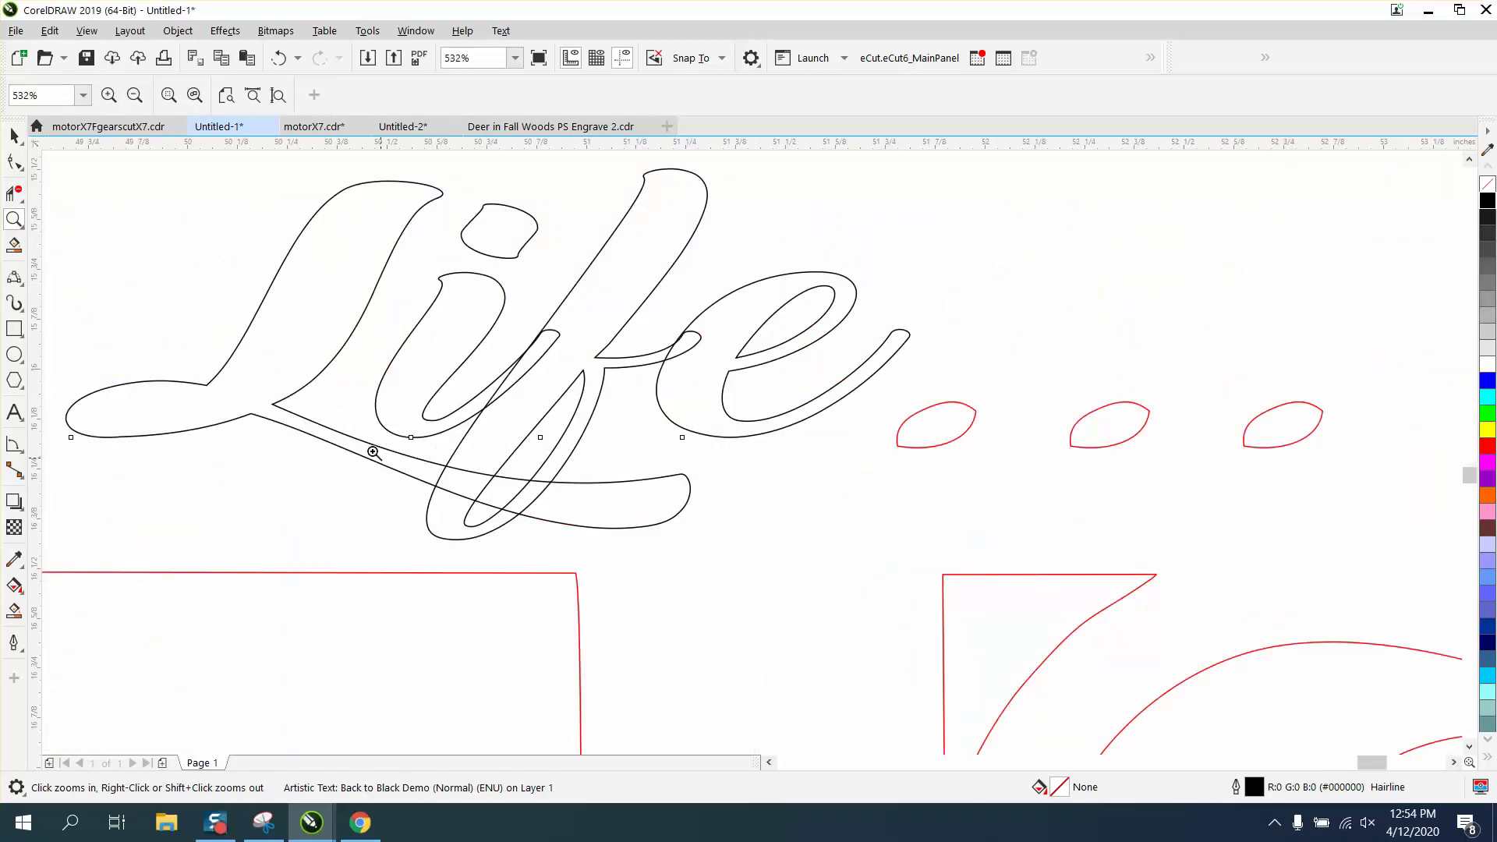
left_click(14, 193)
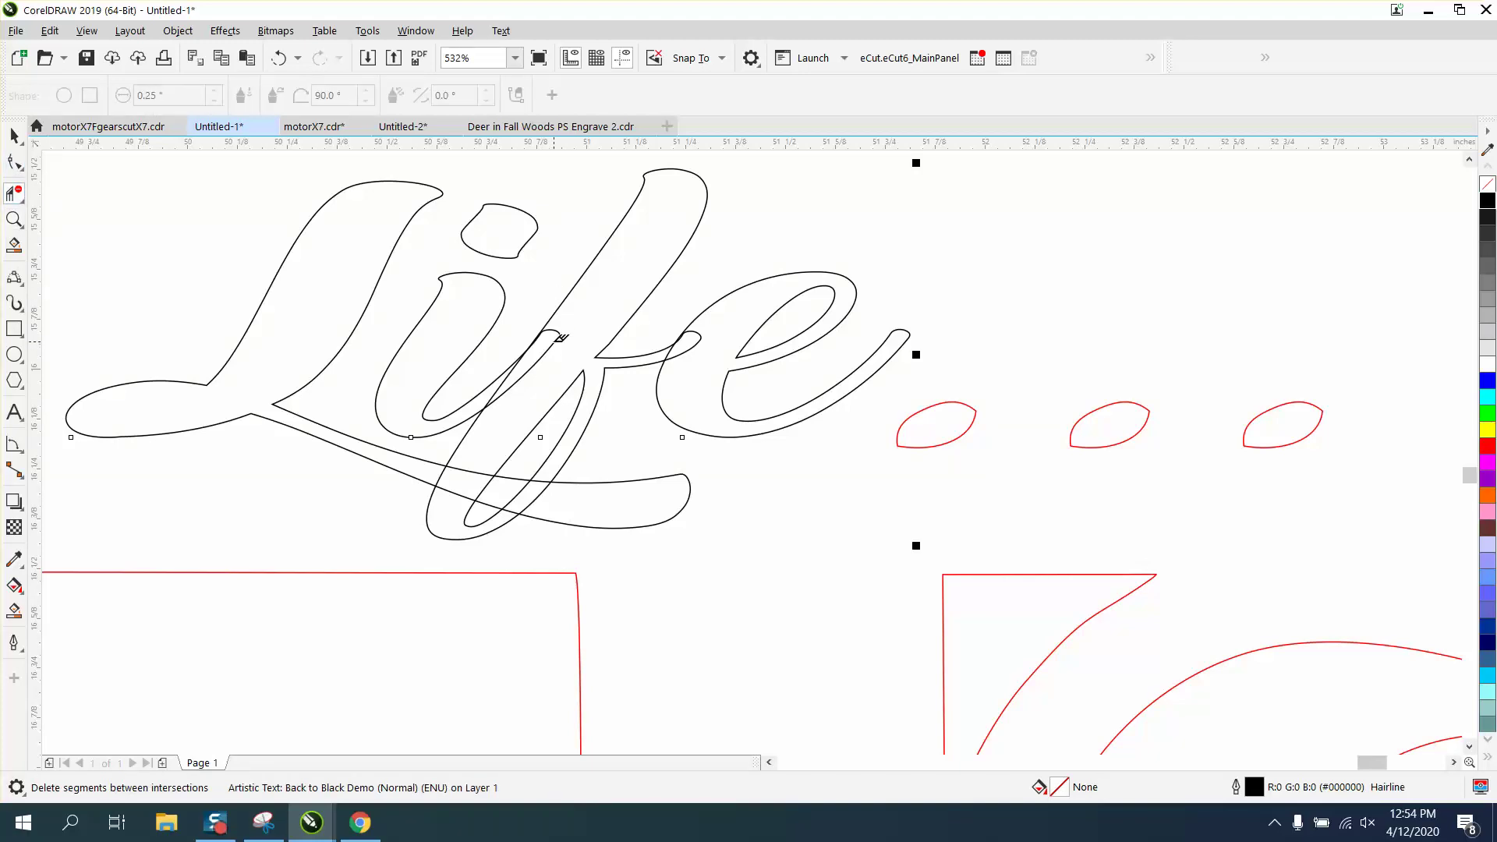
left_click(14, 136)
left_click(178, 32)
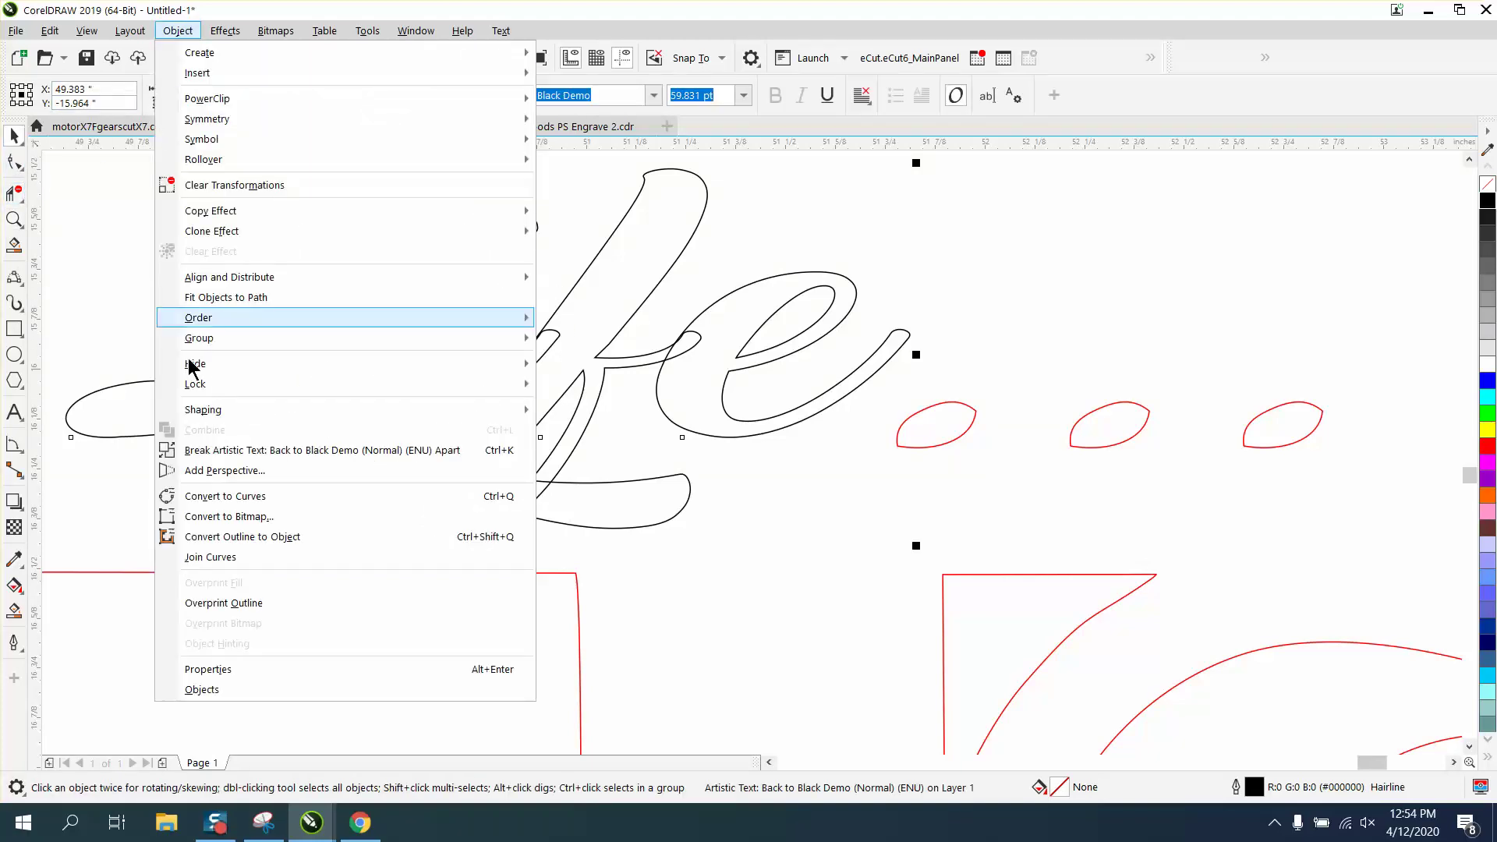
left_click(235, 493)
Delete the overlapping segments where the letters of Life and the L's underline stroke cross, using Virtual Segment Delete
left_click(14, 192)
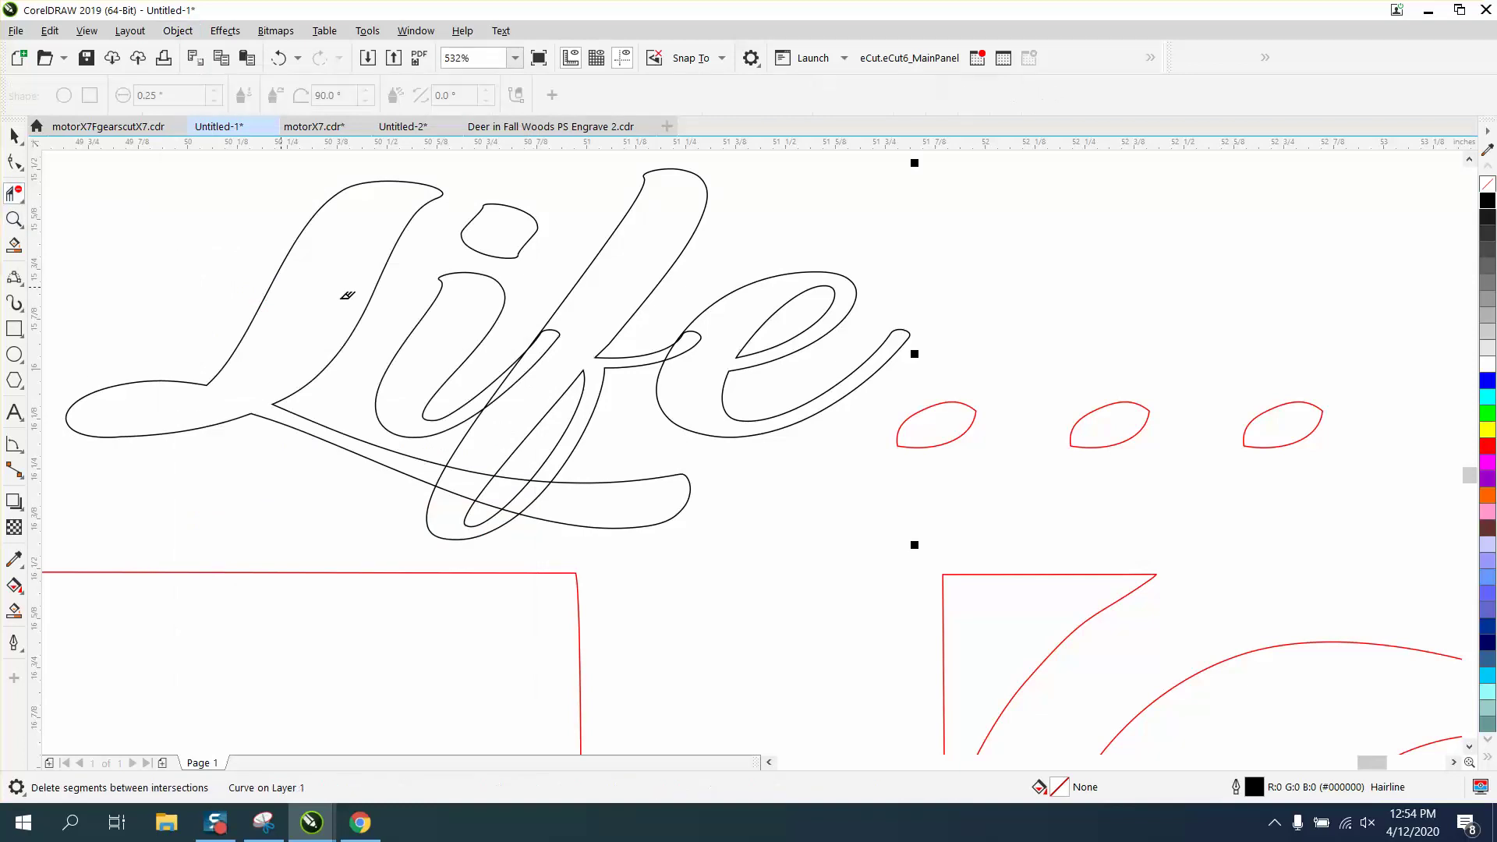
left_click(546, 340)
left_click(511, 369)
left_click(693, 341)
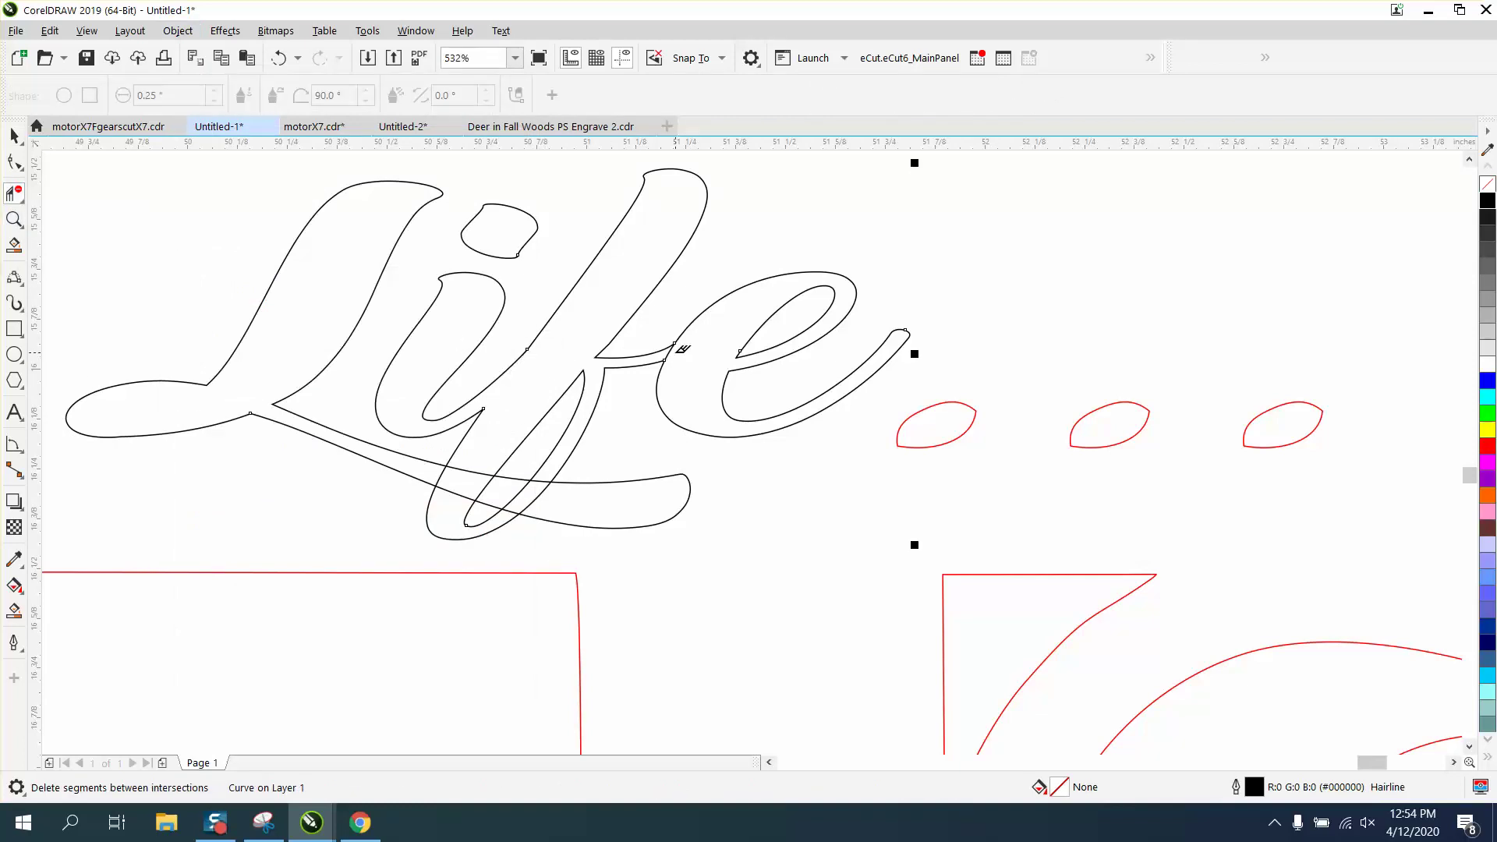
left_click(541, 490)
left_click(484, 485)
left_click(441, 476)
left_click(474, 468)
Delete the two overlapping segments where the o joins the r in For
scroll(545, 474, "down", 3)
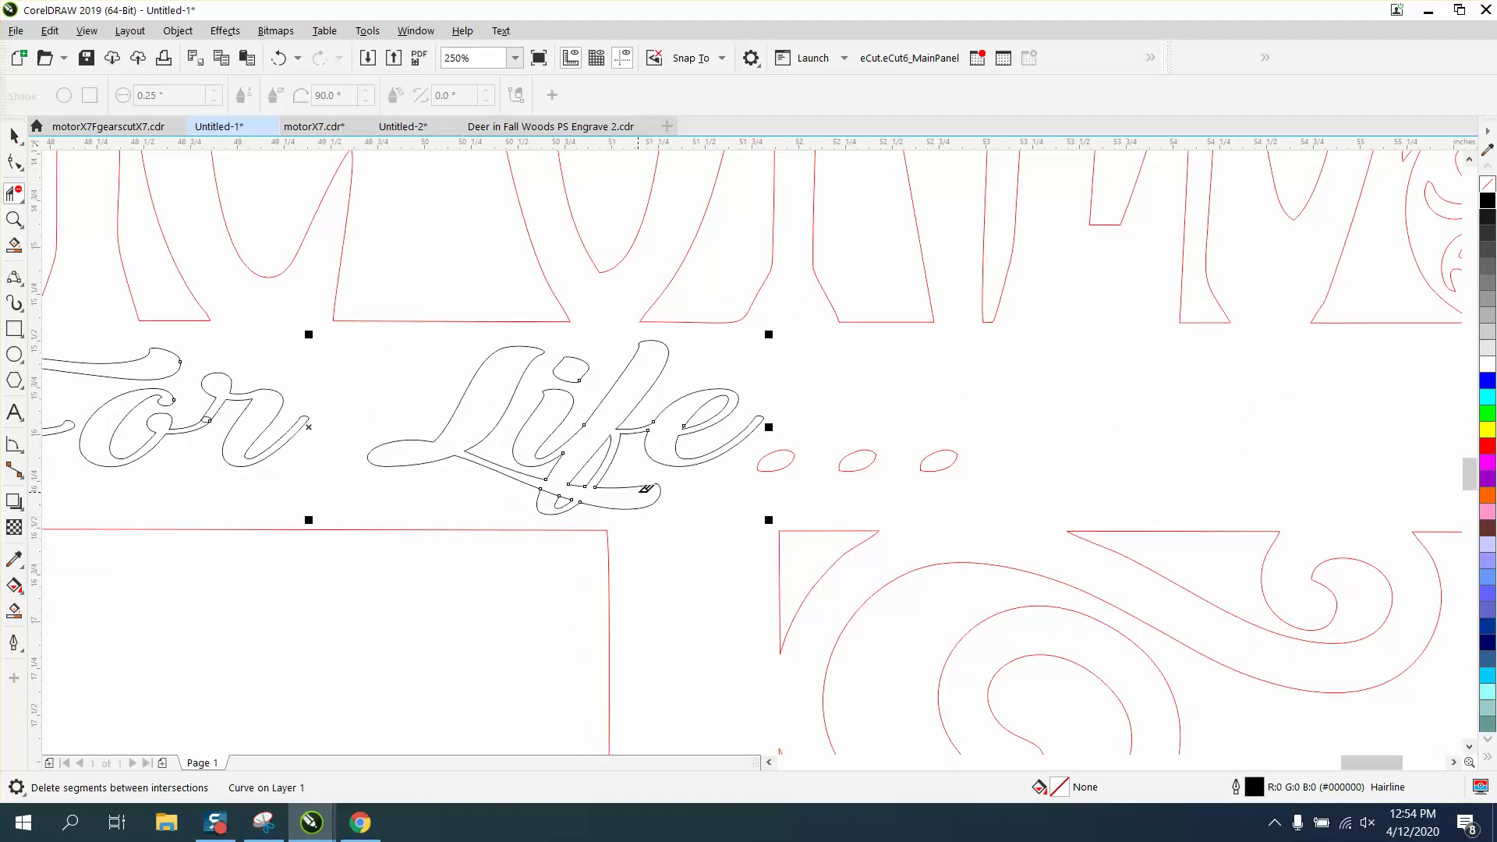
left_click(14, 219)
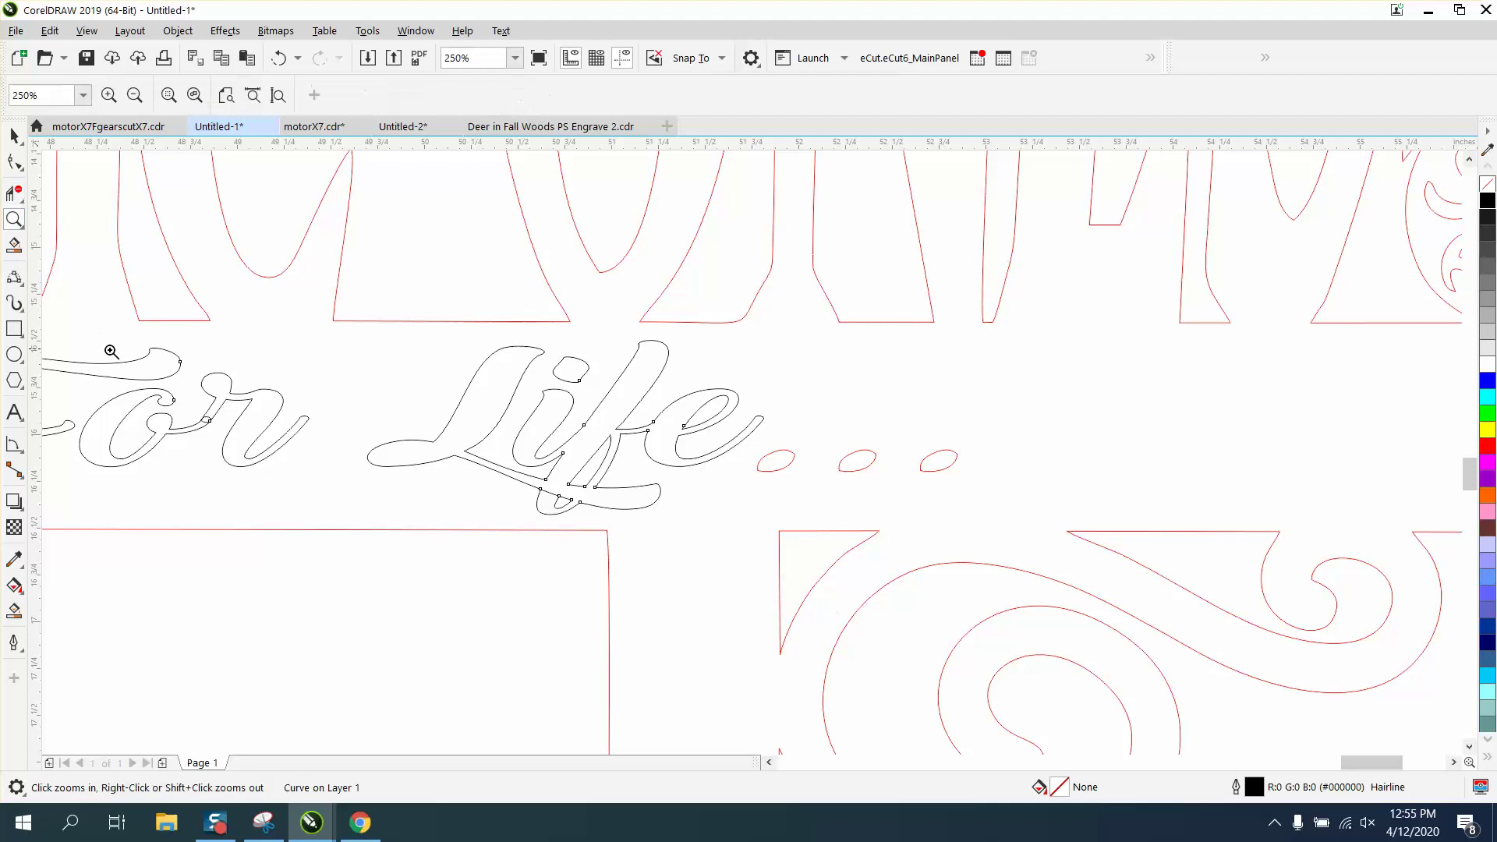
scroll(152, 432, "up", 6)
left_click(14, 194)
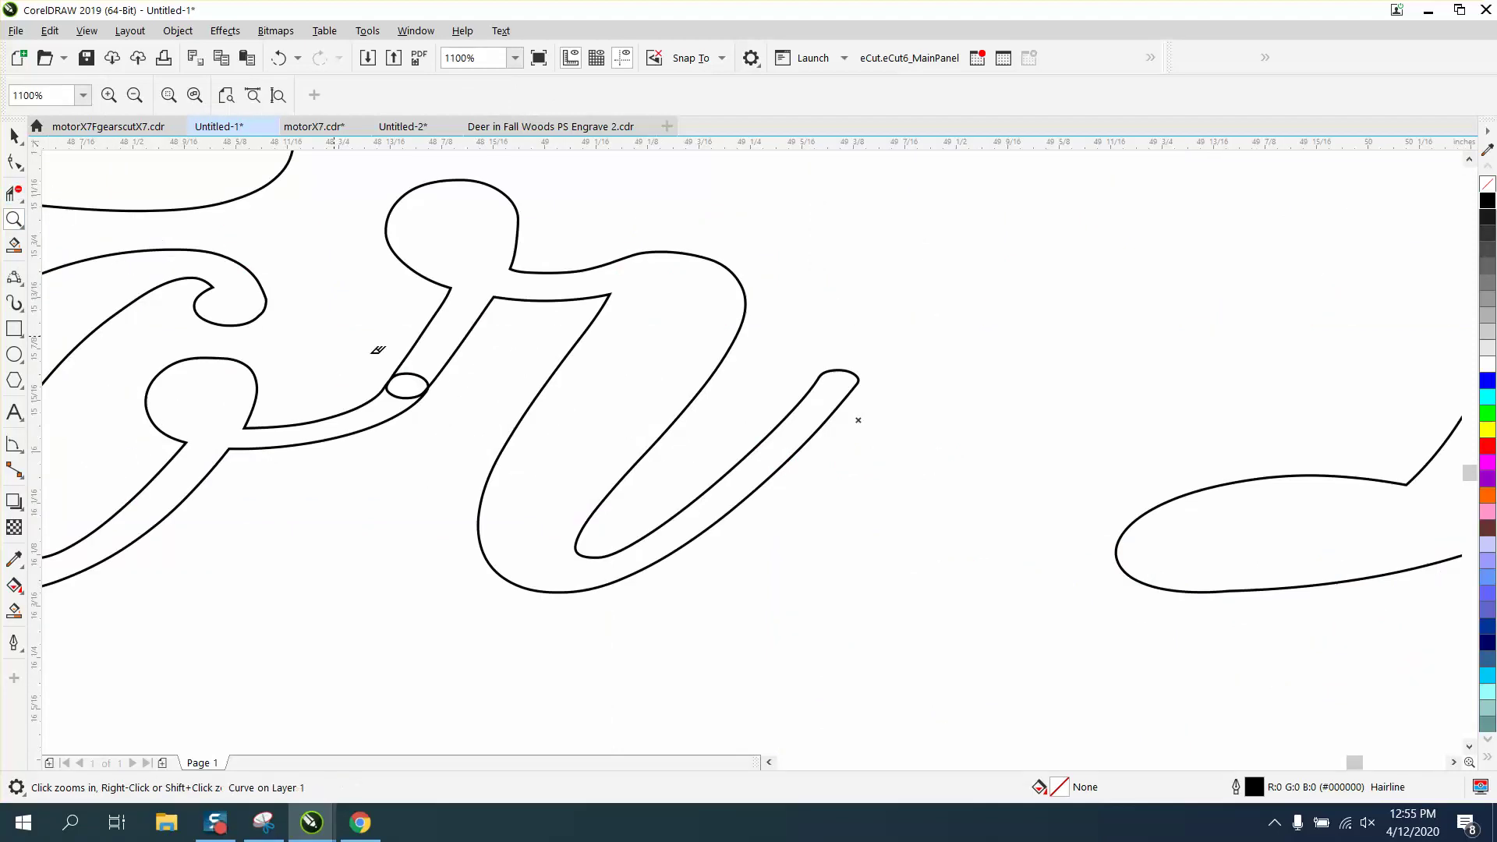
left_click(413, 374)
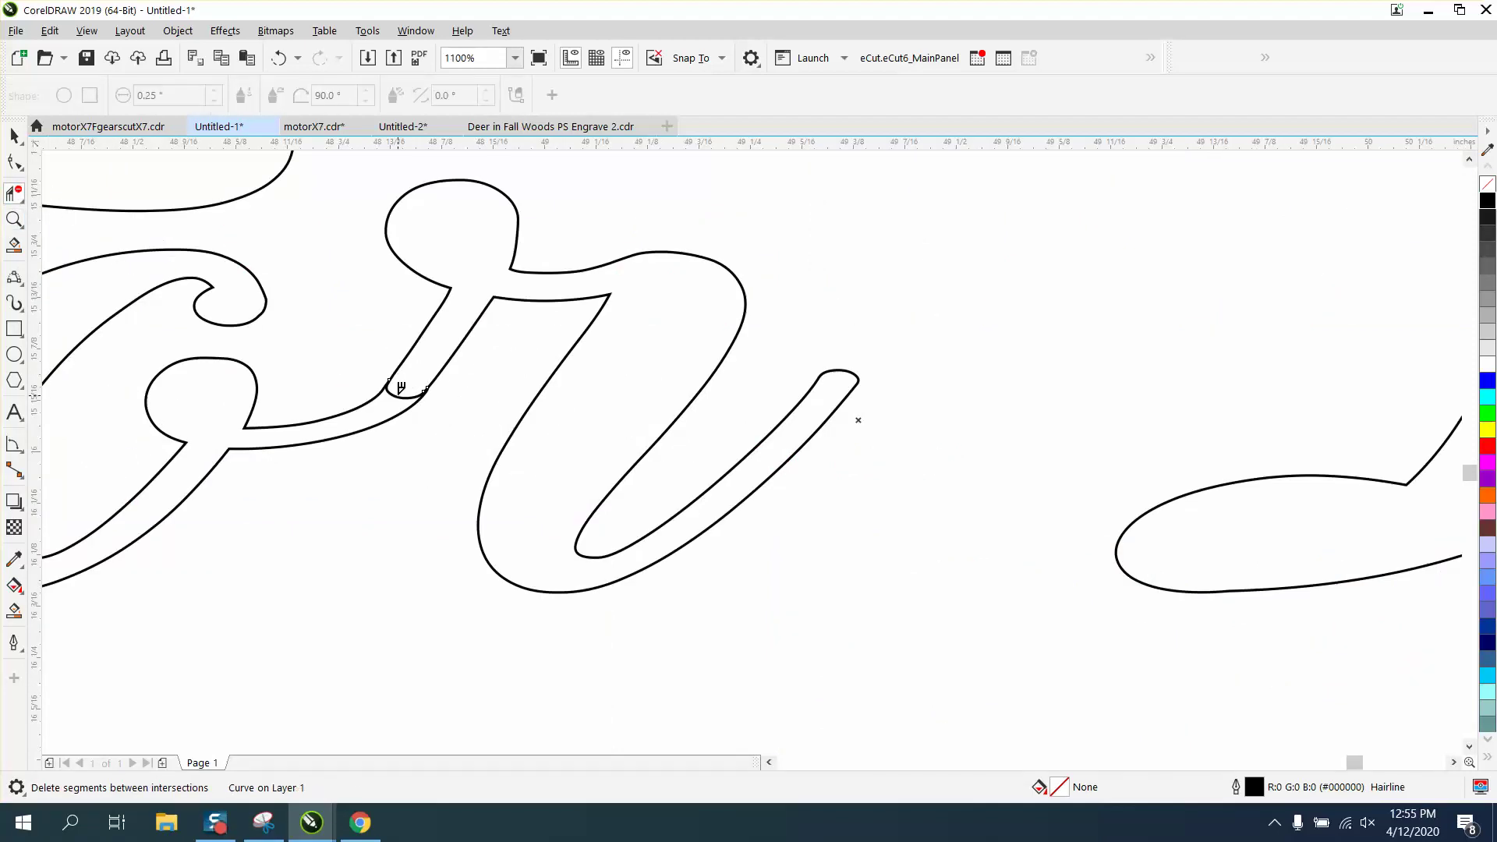
left_click(402, 394)
Draw a narrow vertical rectangle about 0.038 by 0.29 inches across the closed loop of the e in Life
scroll(465, 398, "down", 3)
scroll(471, 378, "down", 2)
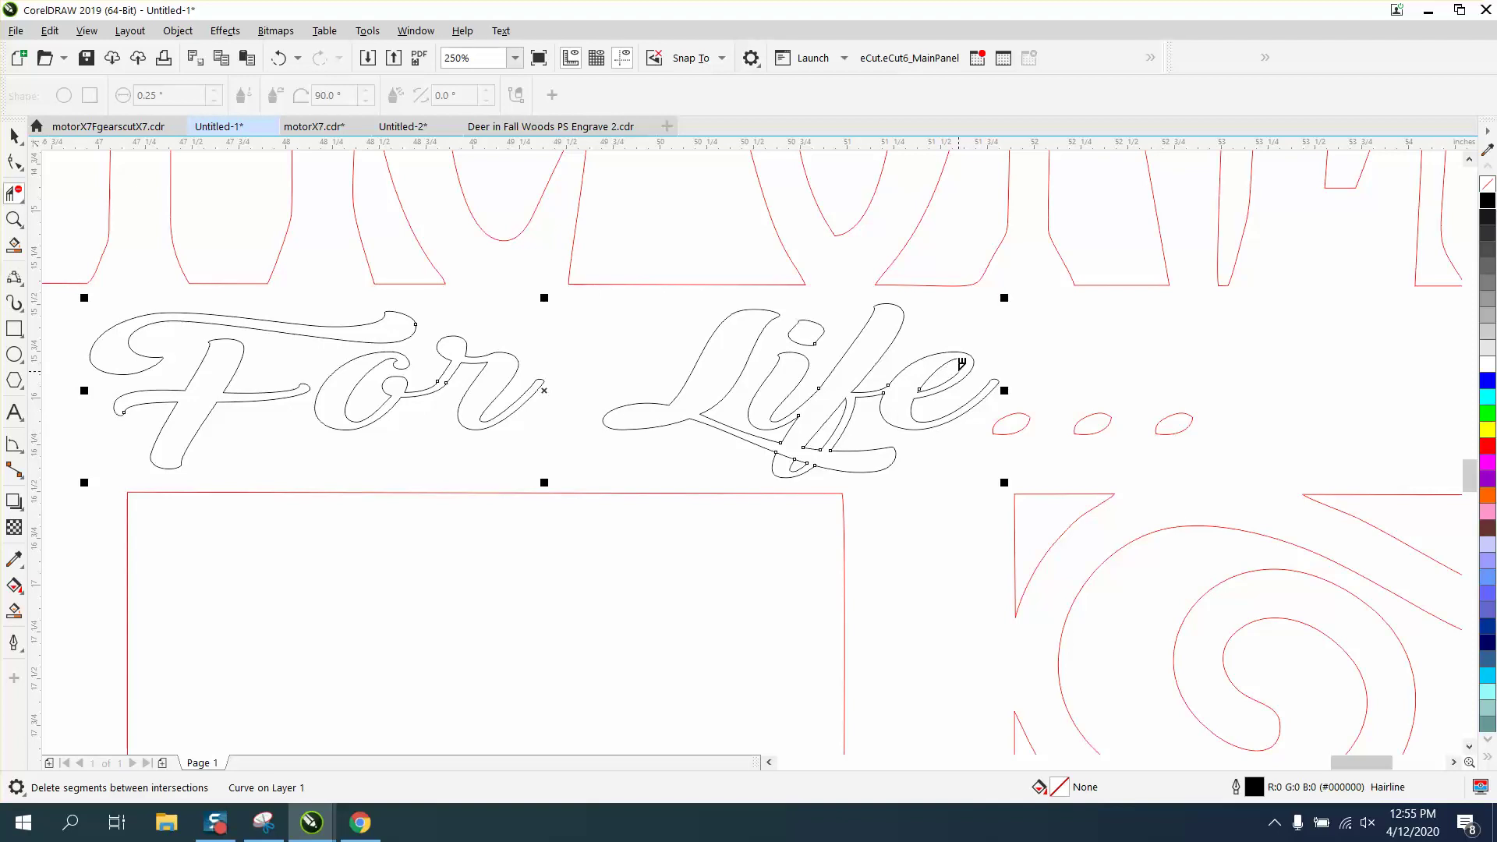
left_click(14, 220)
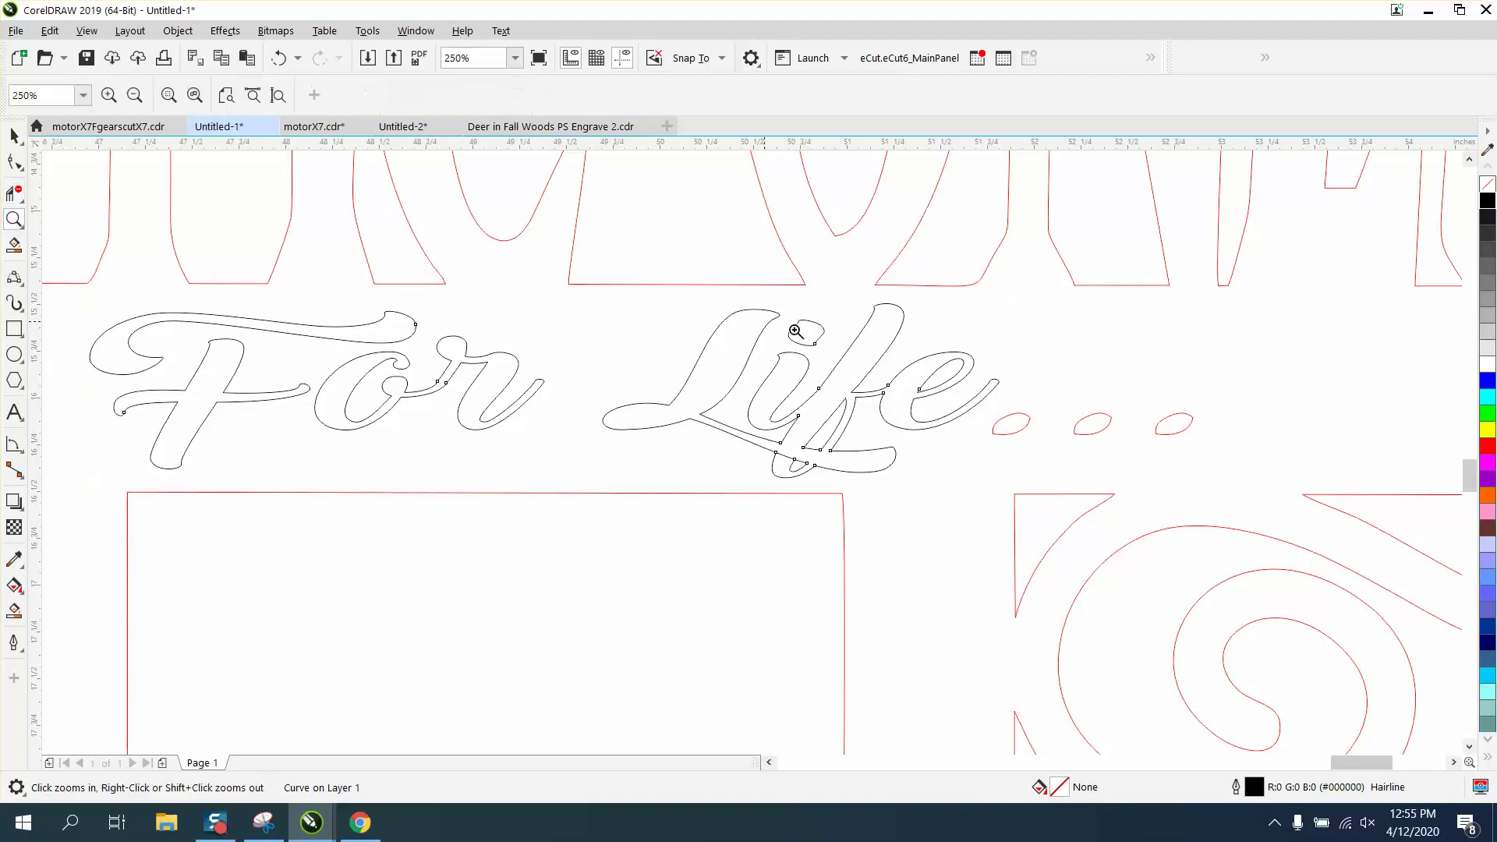
left_click_drag(871, 340, 1119, 496)
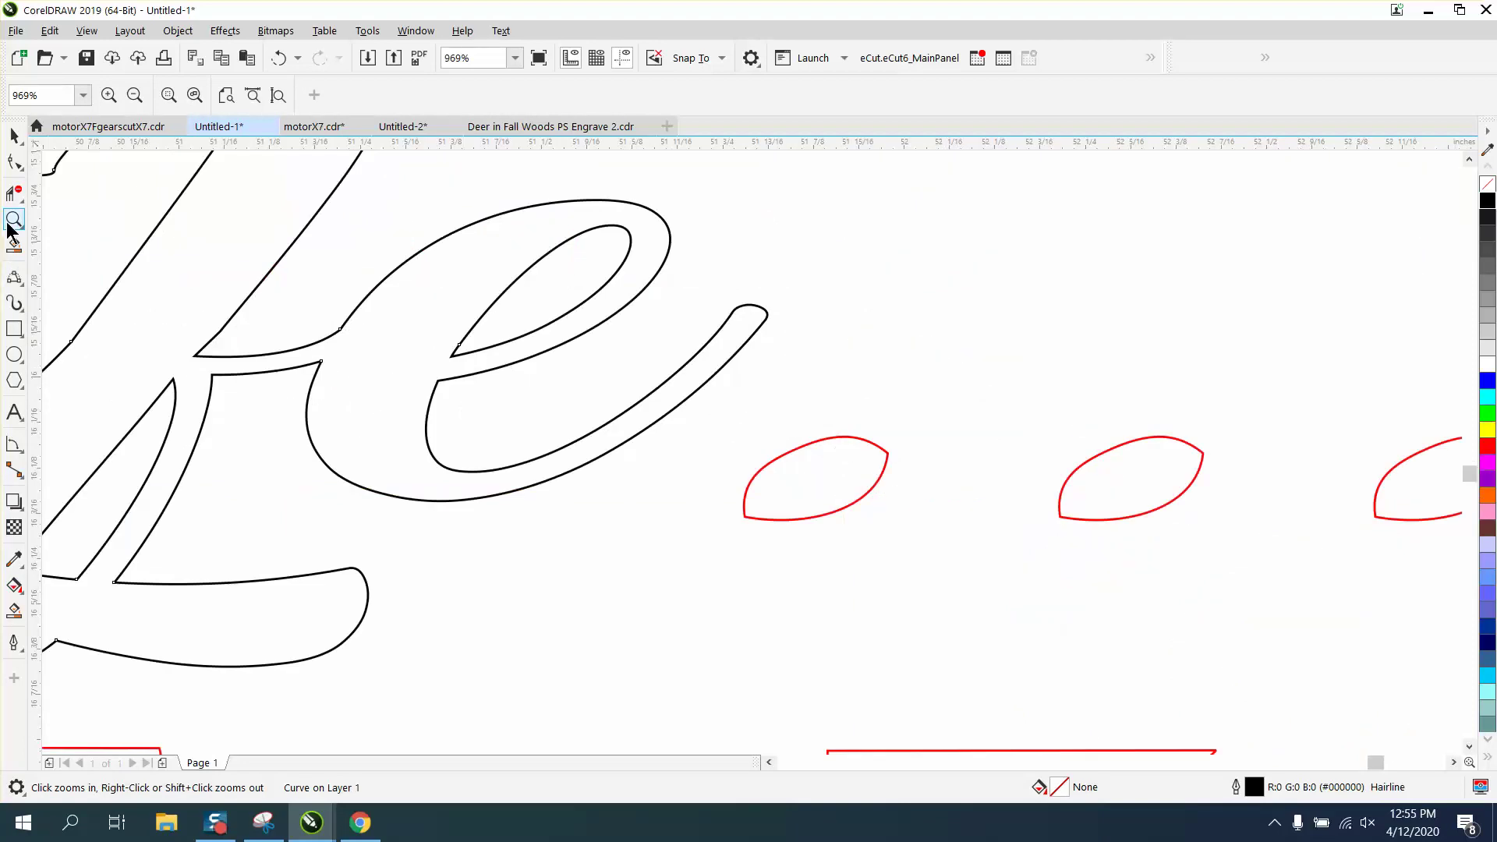
left_click(14, 329)
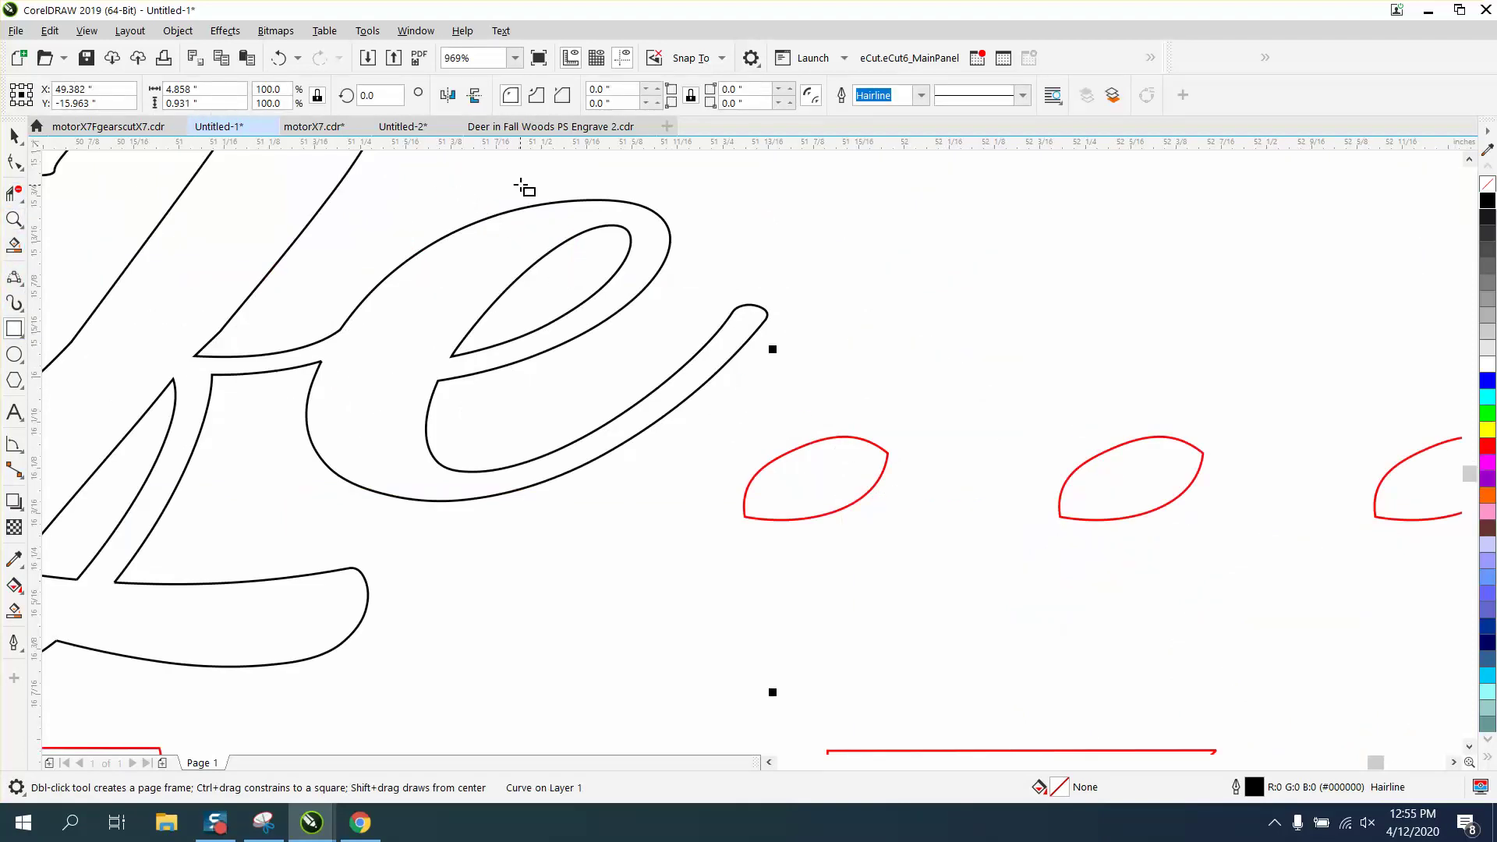
left_click_drag(525, 179, 551, 388)
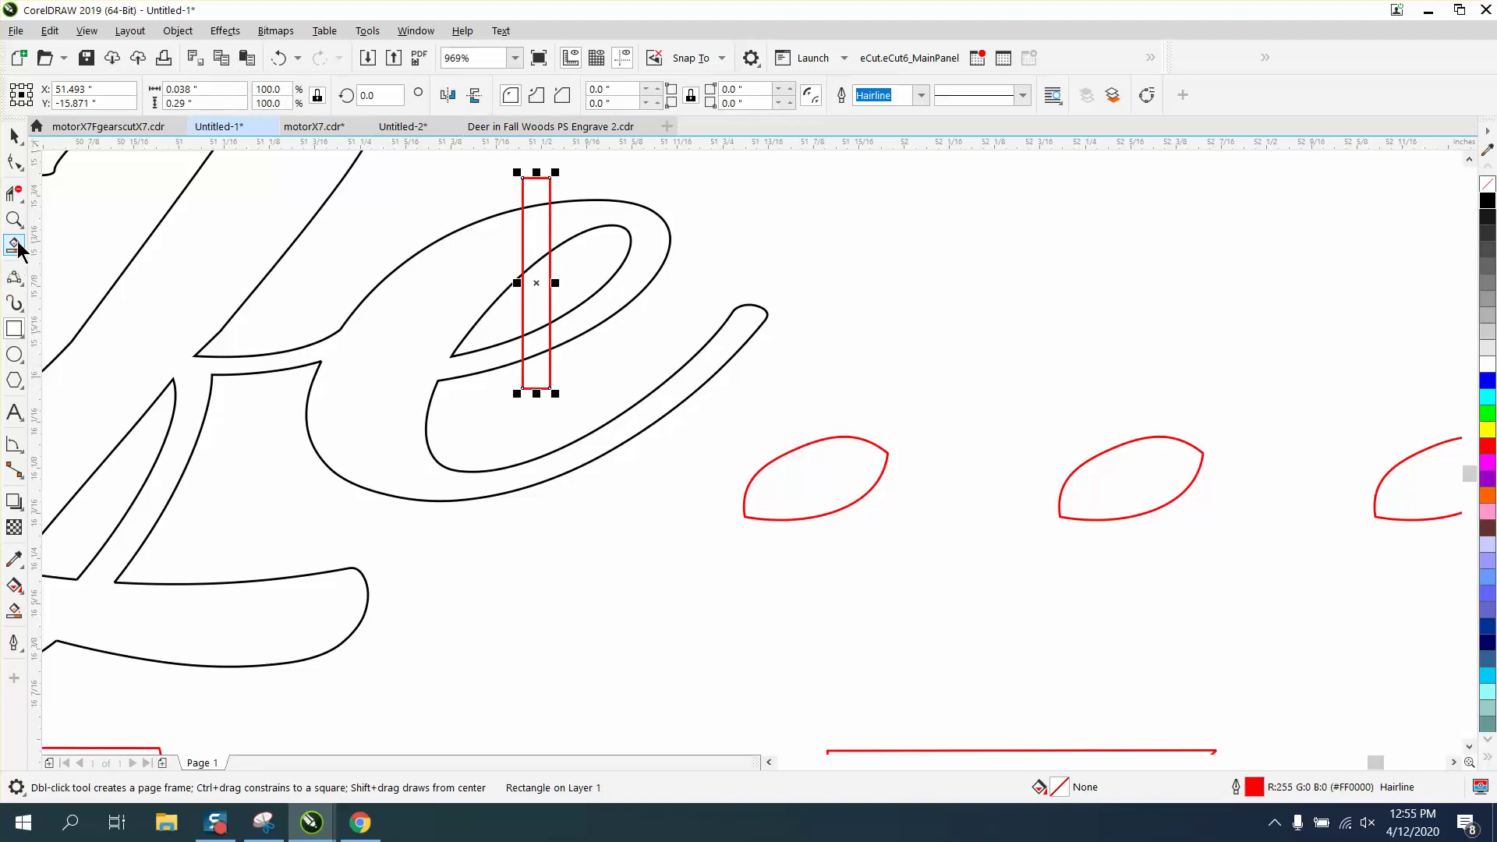
Delete the e's segments inside the narrow rectangle and the rectangle's surplus segments with Virtual Segment Delete, leaving a bridge through the loop
left_click(14, 192)
left_click(538, 206)
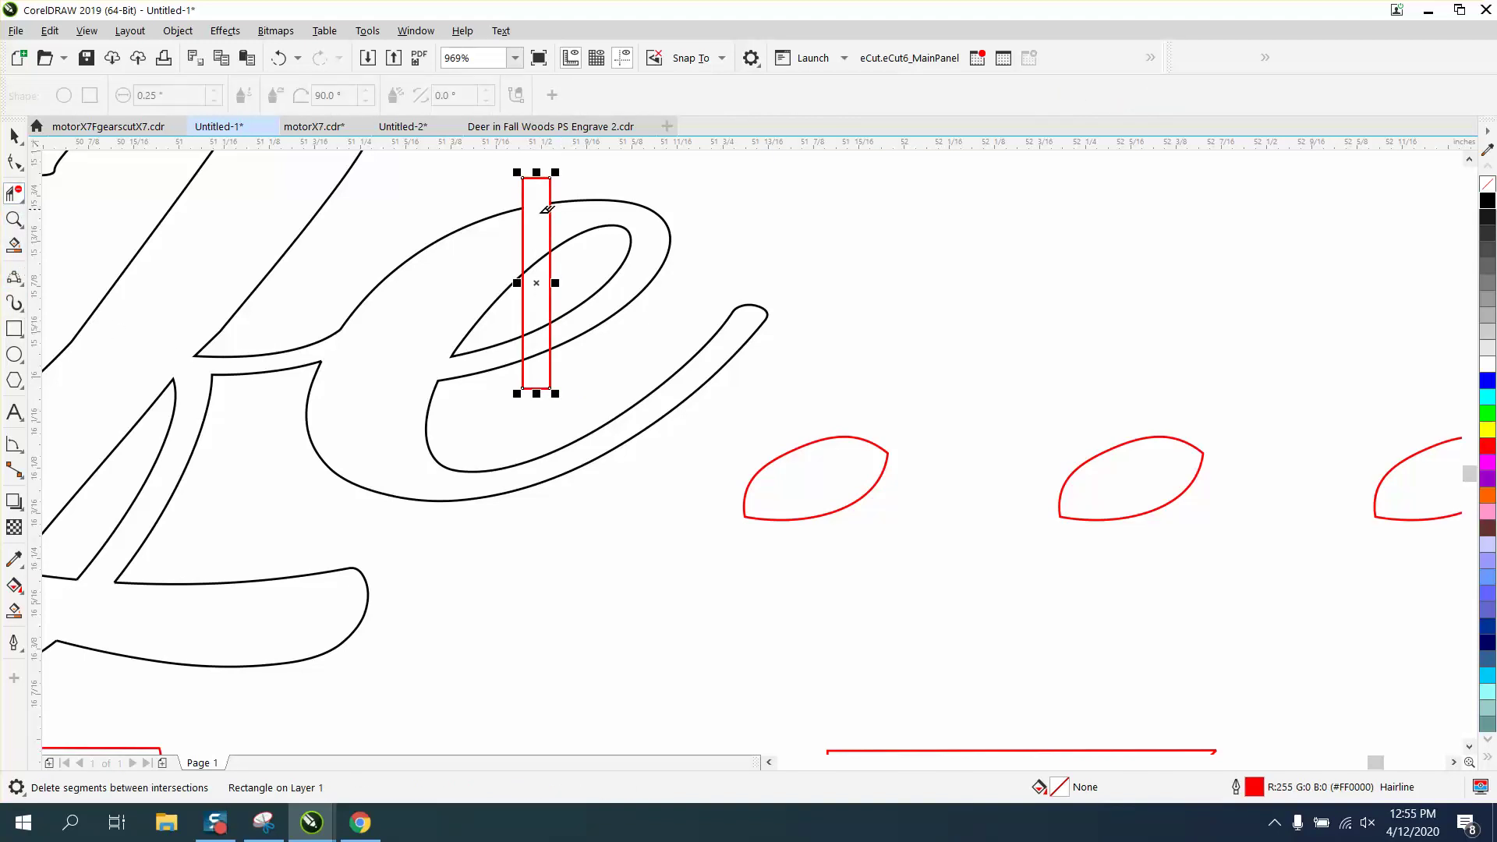
left_click(538, 262)
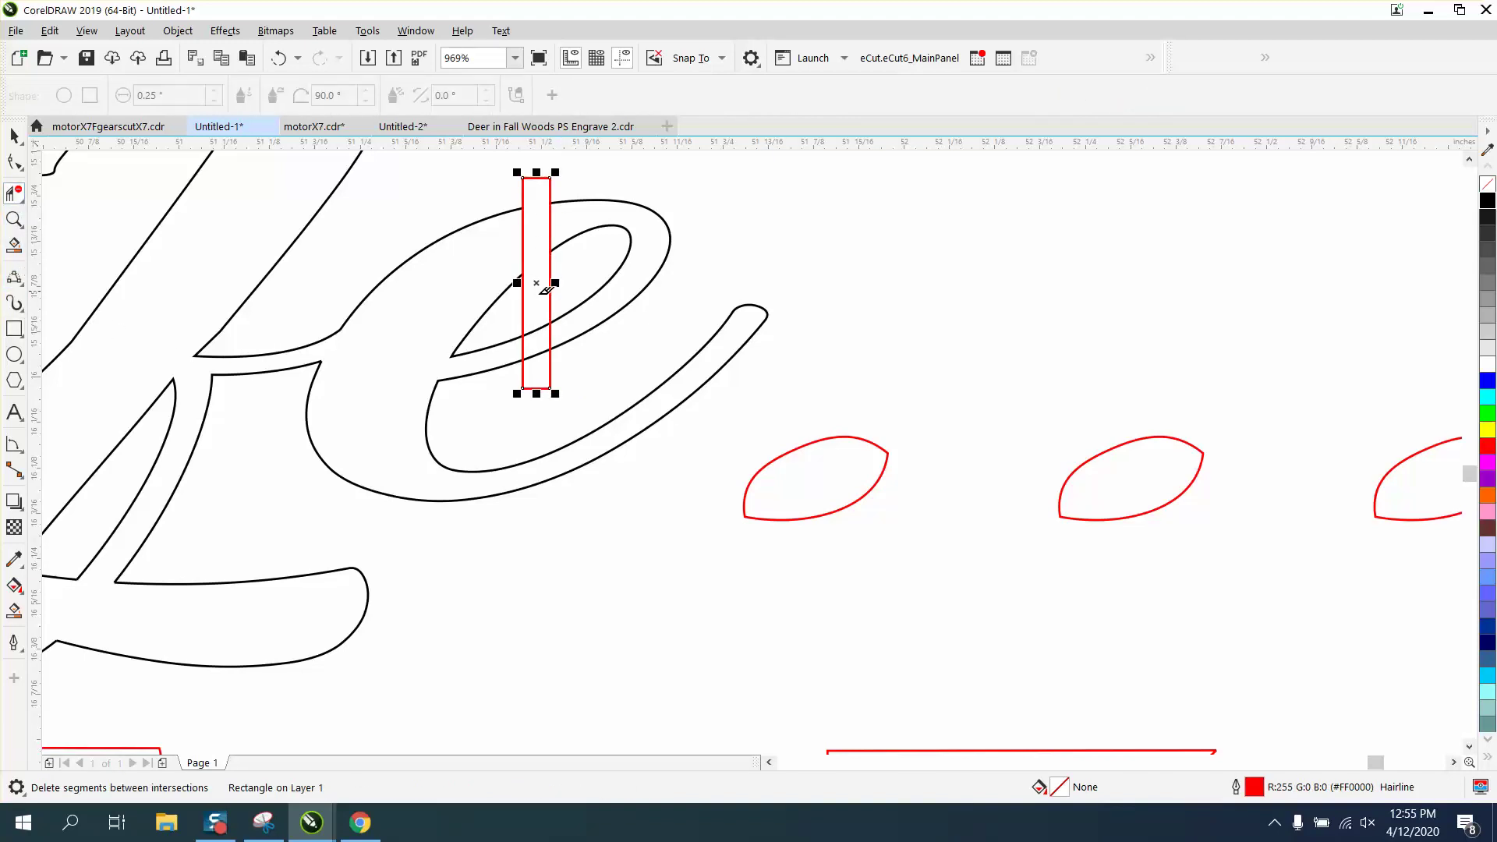
left_click(550, 378)
left_click(523, 301)
left_click(550, 273)
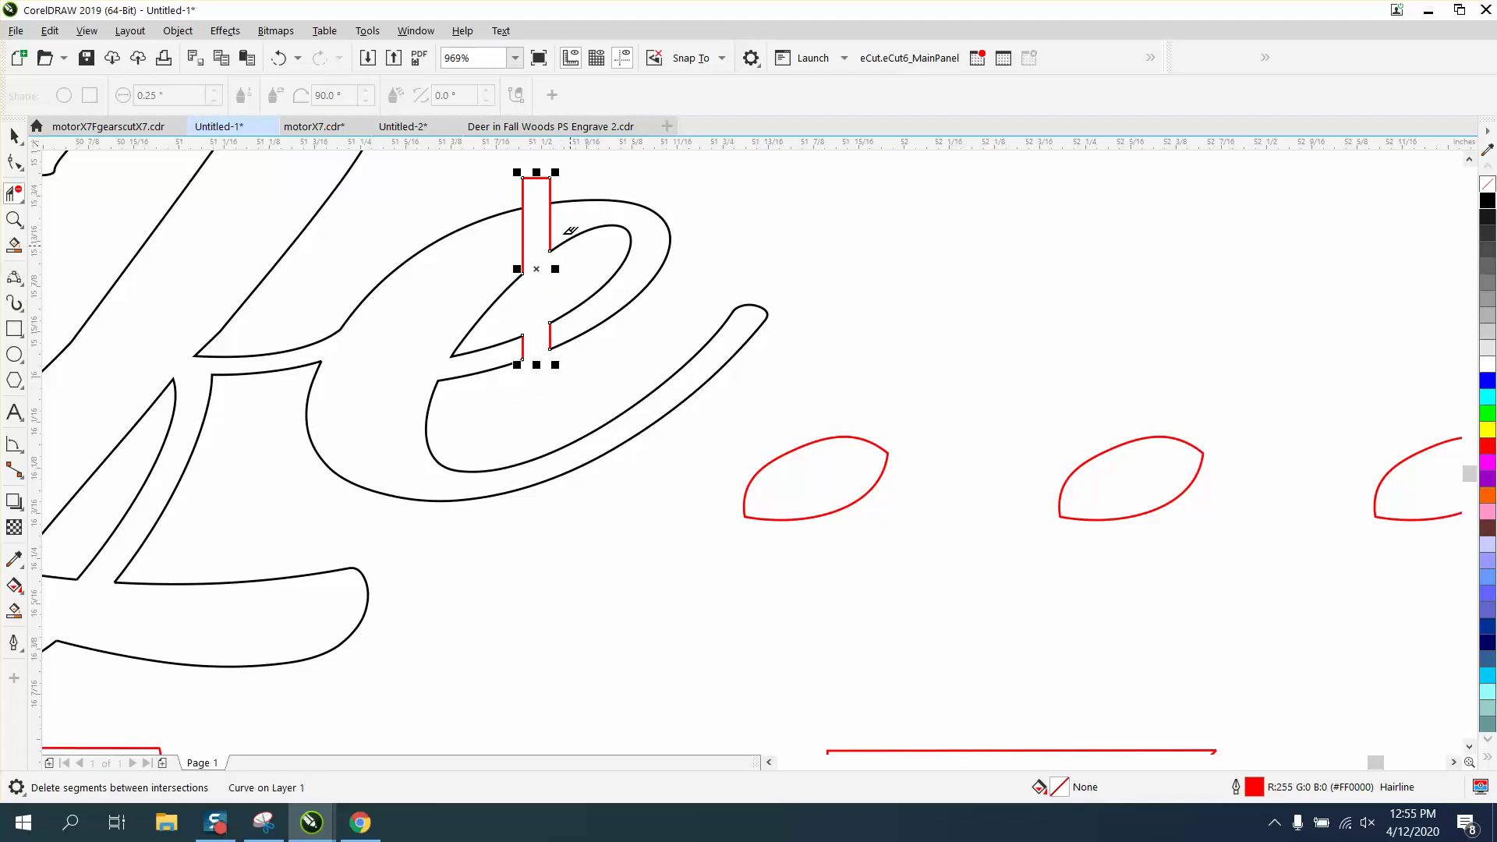
left_click(535, 179)
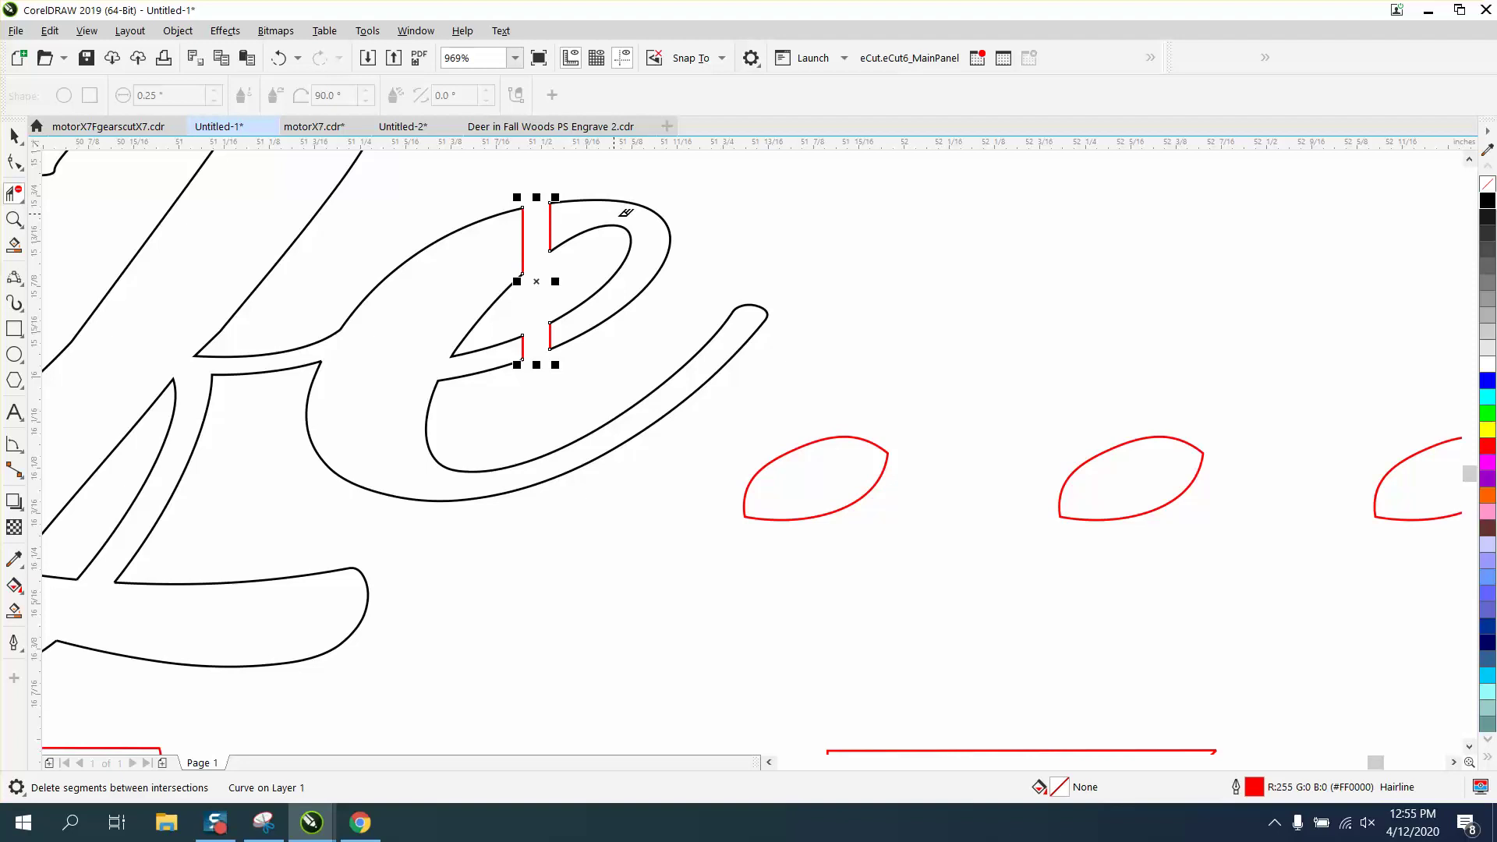
Draw a helper rectangle about 6.6 by 1.342 inches around the whole For Life lettering
scroll(643, 224, "down", 3)
scroll(563, 382, "down", 6)
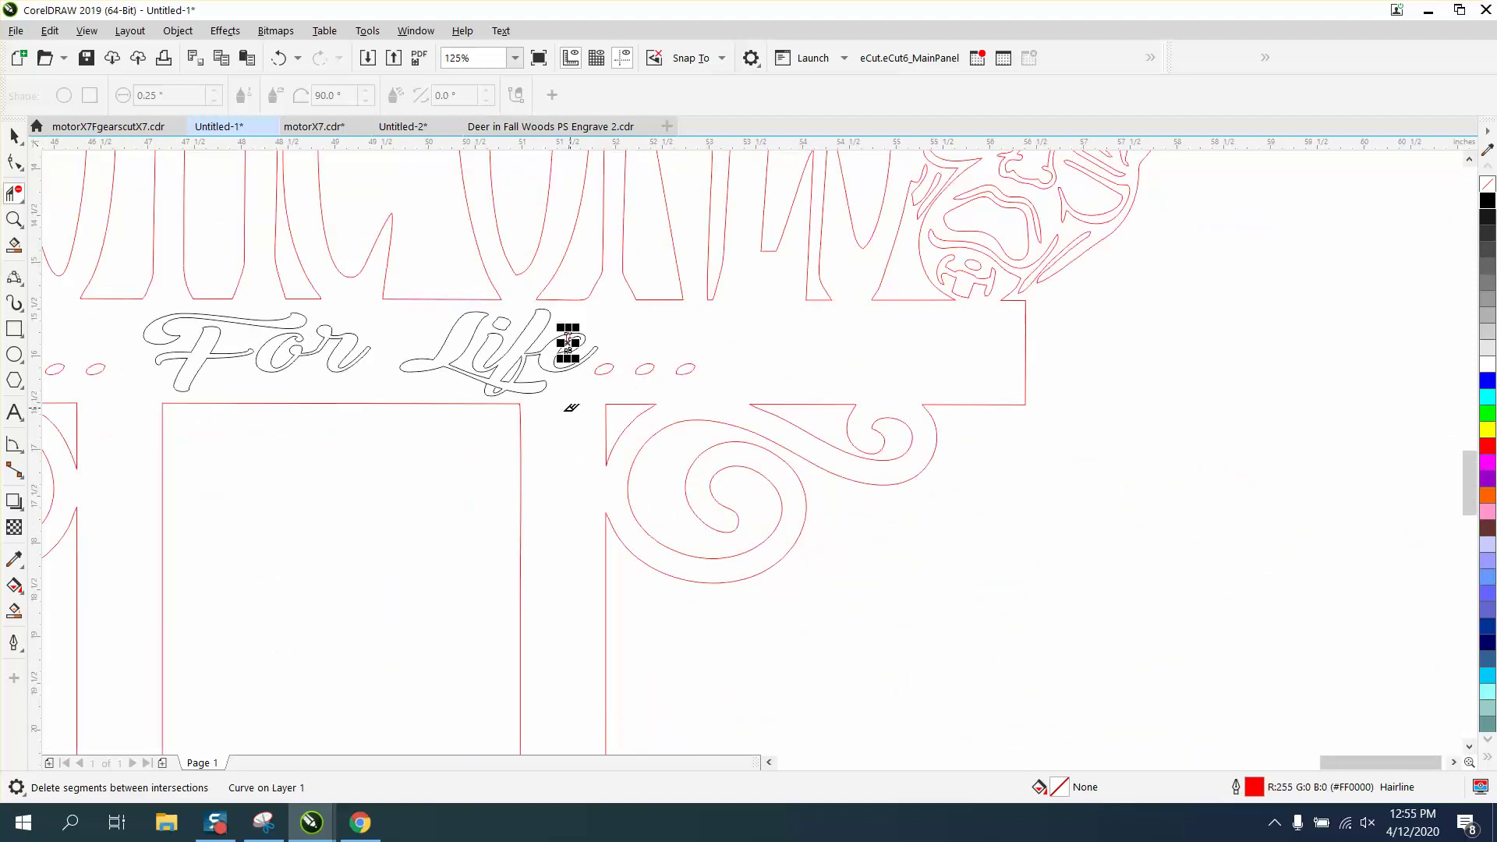
left_click(14, 137)
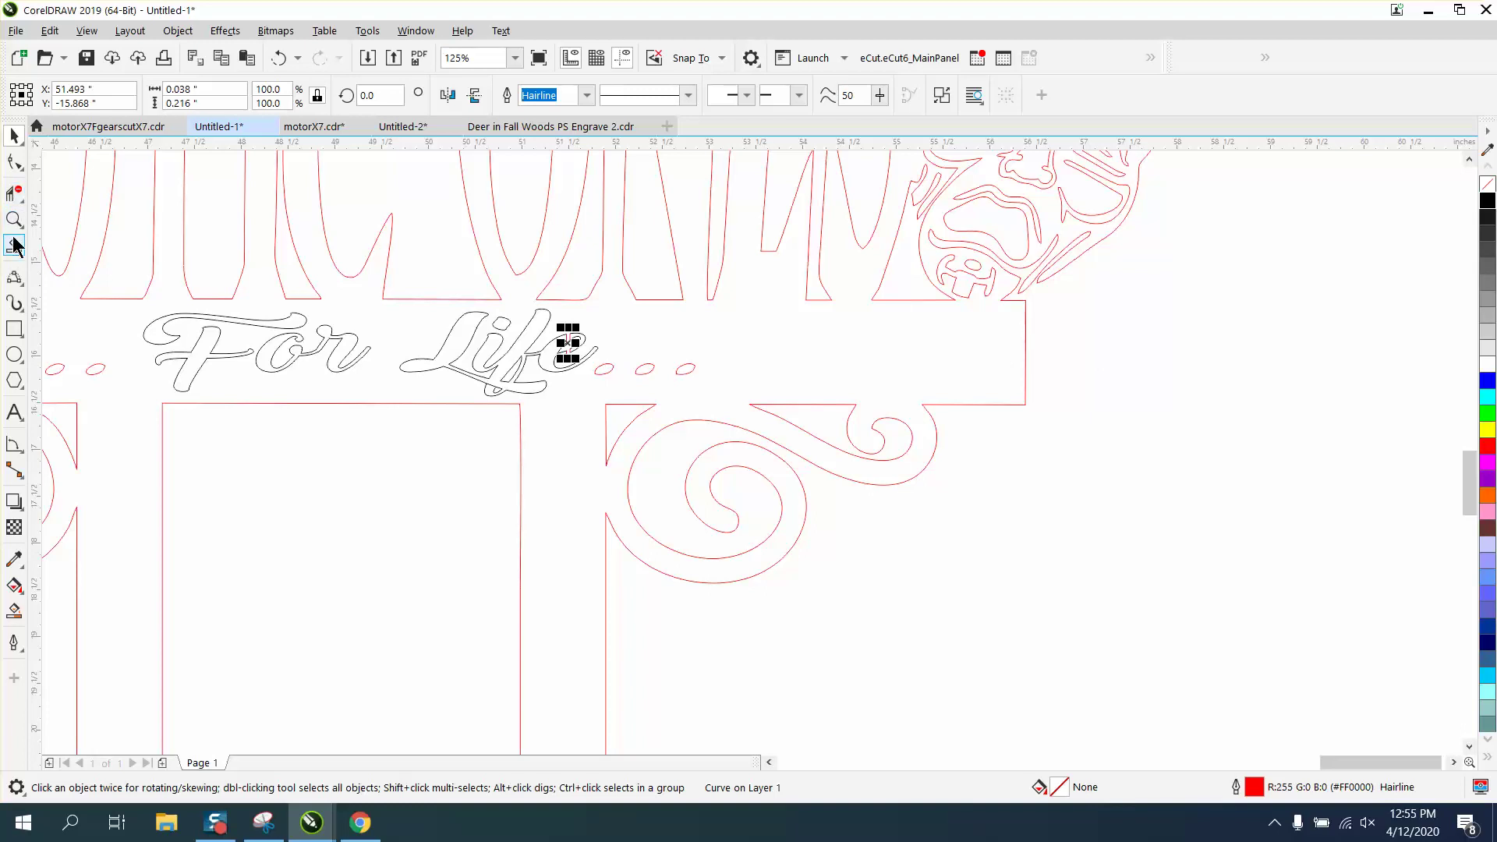
left_click(14, 329)
left_click_drag(725, 288, 107, 413)
Smart-fill the enclosed regions of the For Life lettering in black and shift each filled copy 20 inches to the right
left_click(14, 610)
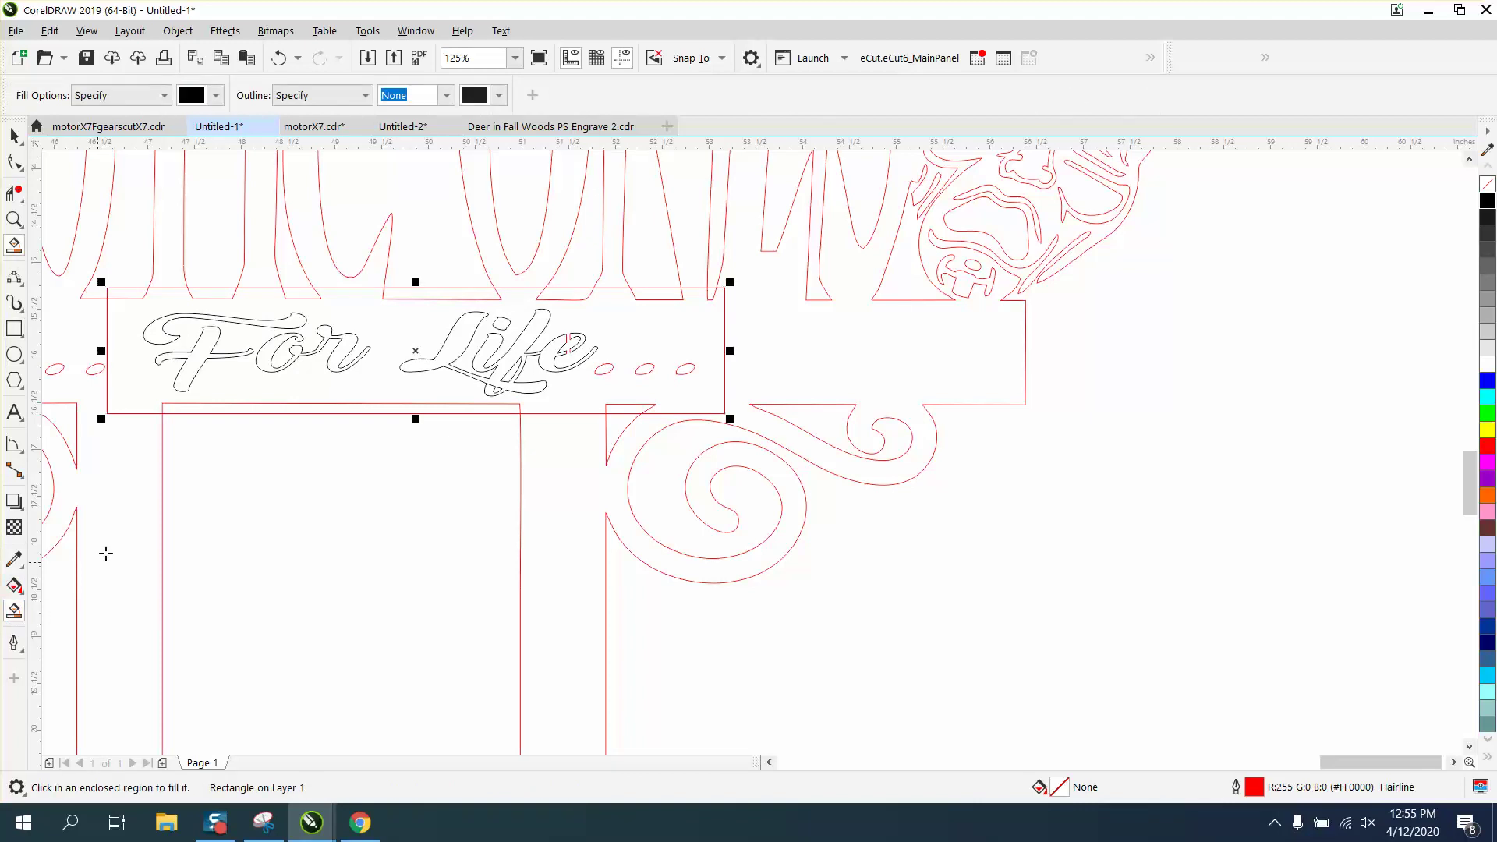
left_click(204, 352)
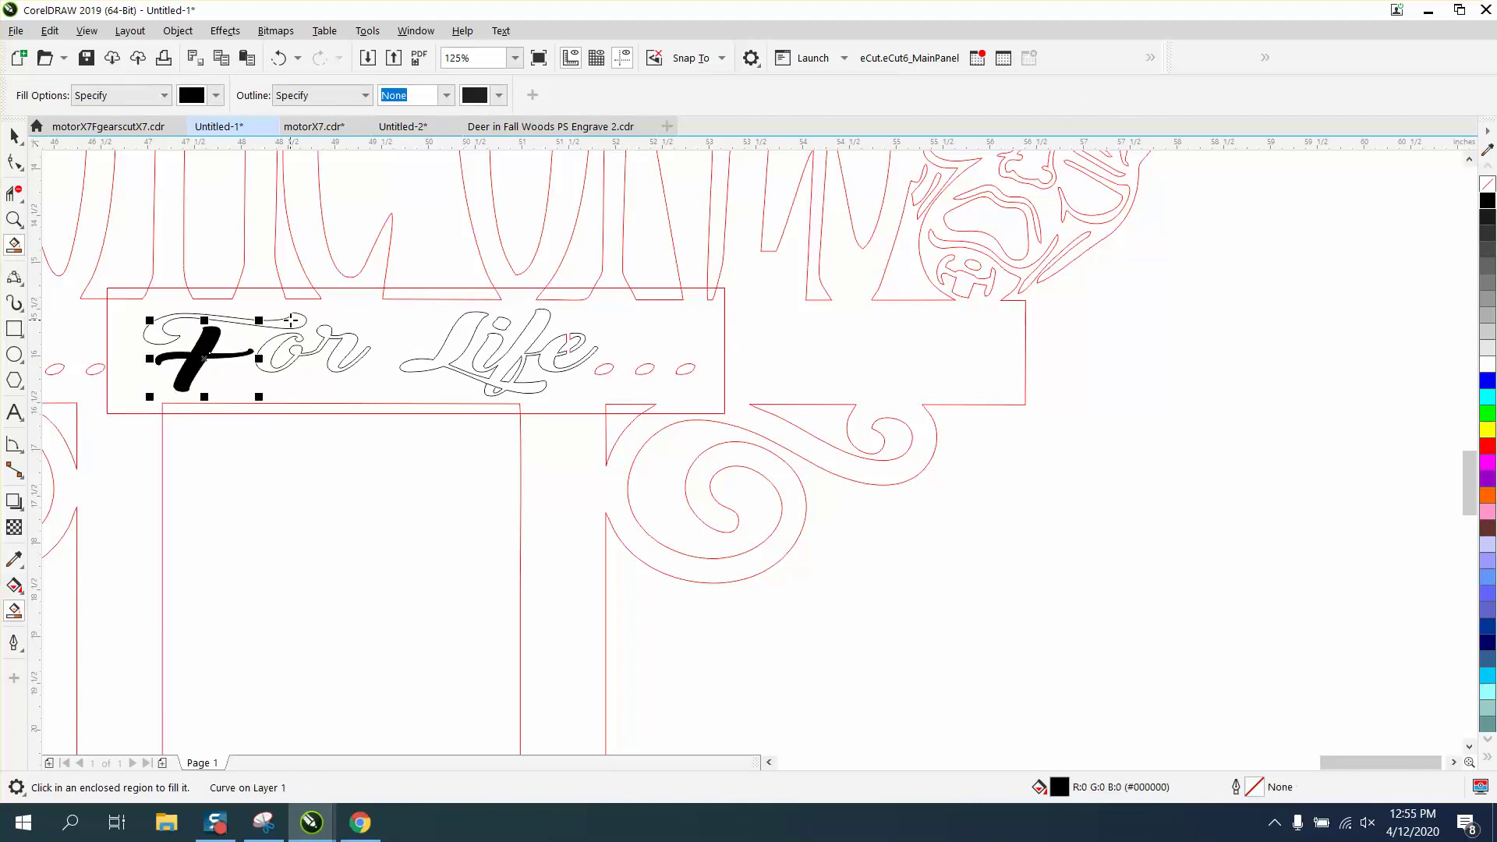
key("Right")
left_click(294, 321)
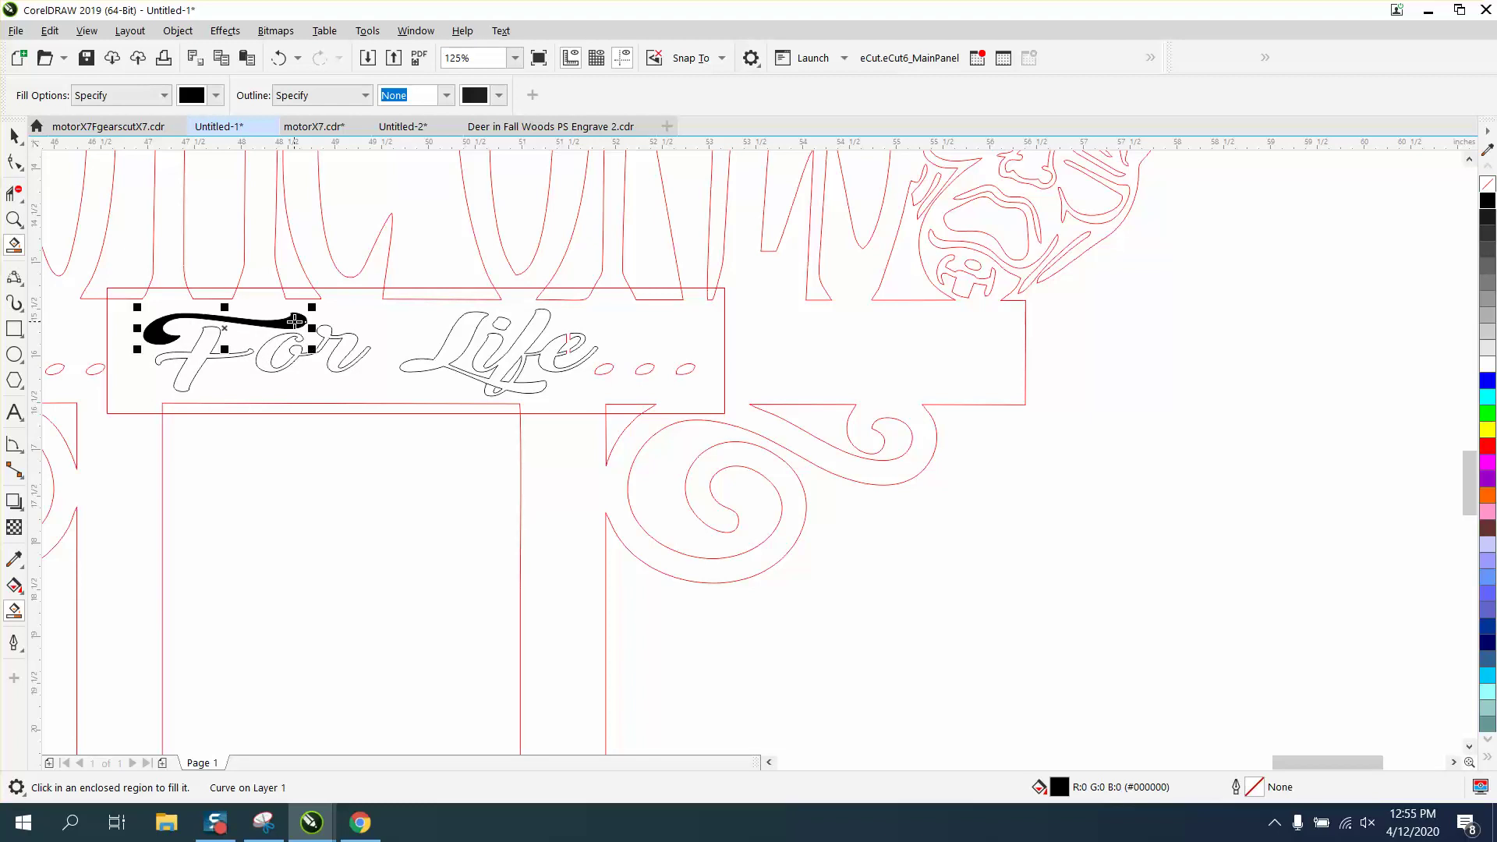
key("Right")
left_click(449, 344)
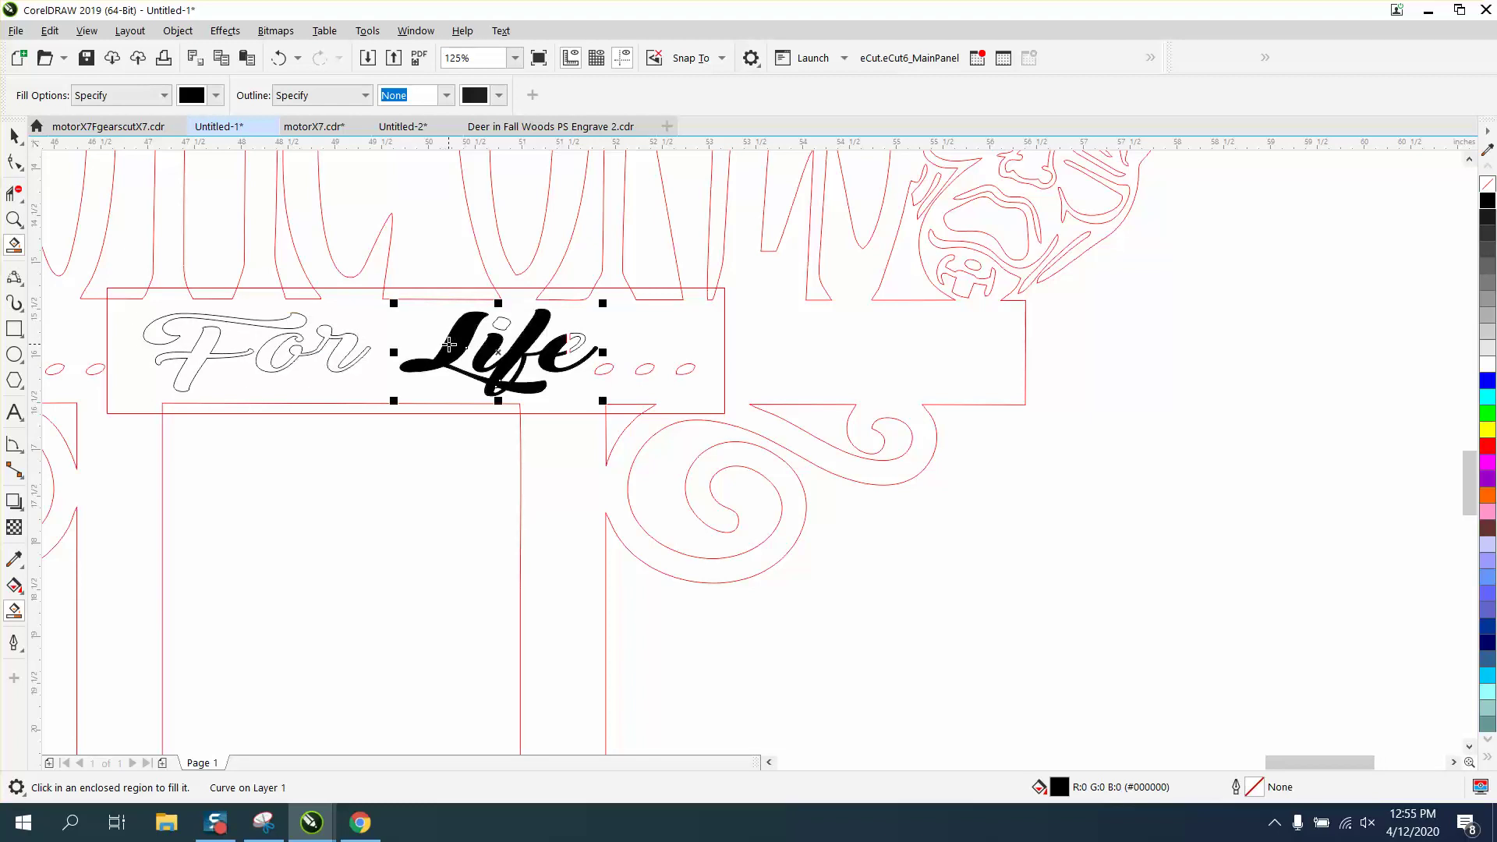
key("Right")
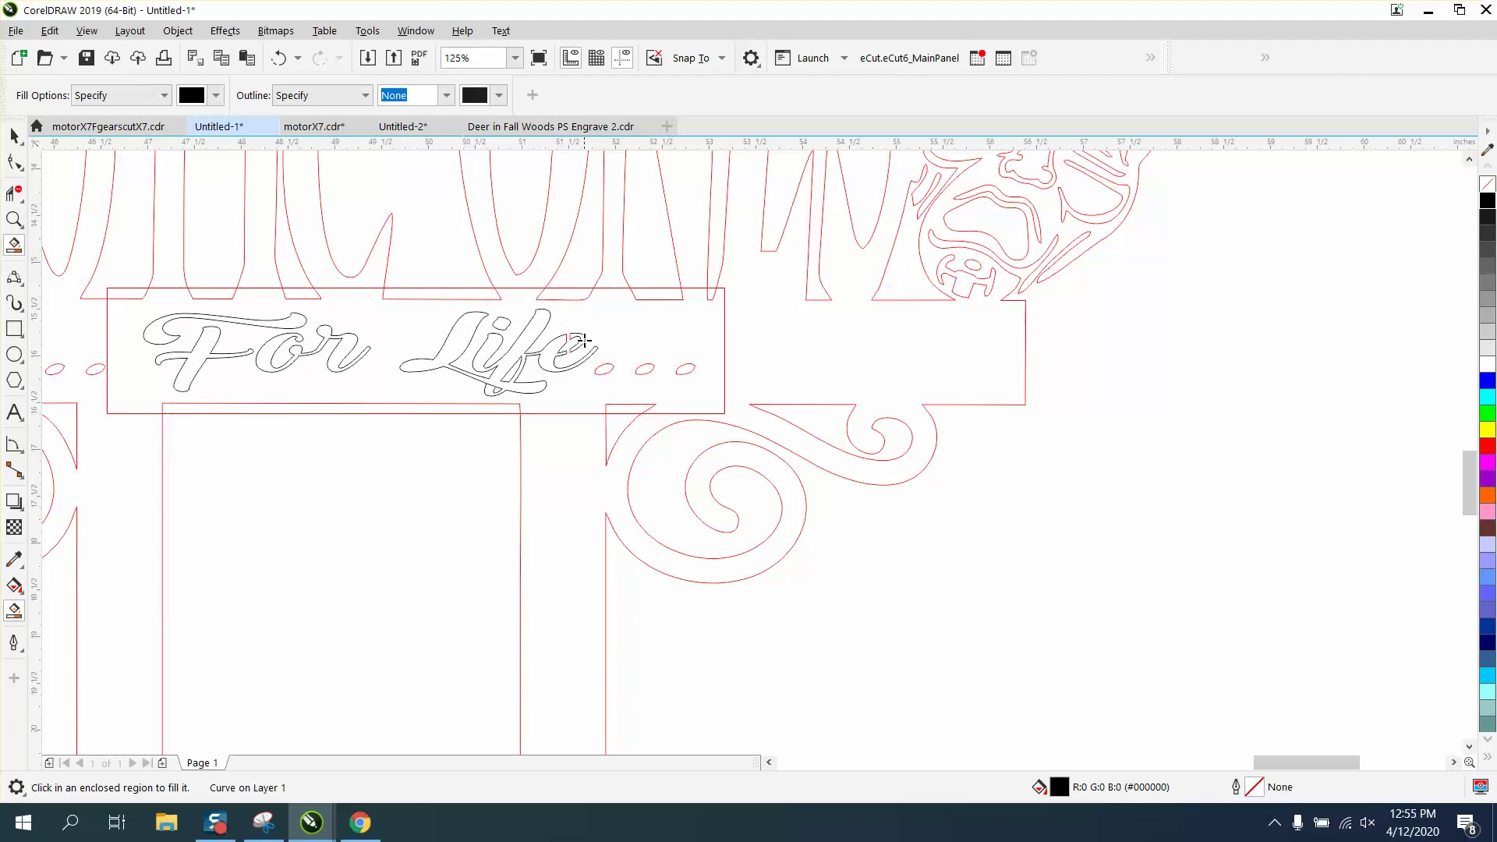
Remove the fill from all pieces of the copied For Life lettering and give them a red outline
scroll(576, 337, "down", 2)
scroll(840, 355, "down", 2)
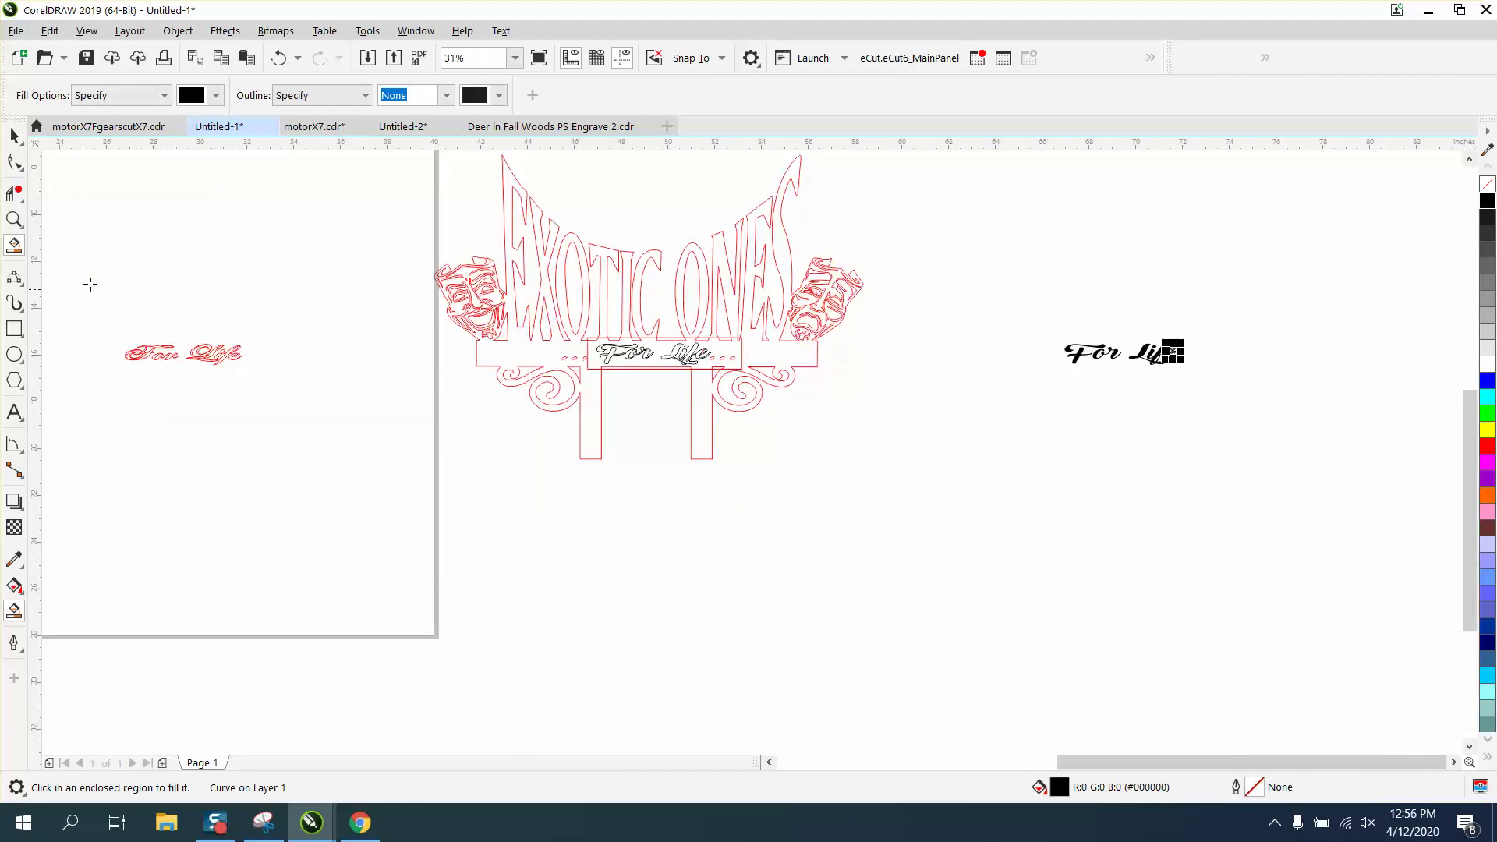
left_click(14, 219)
left_click_drag(1093, 352, 1197, 424)
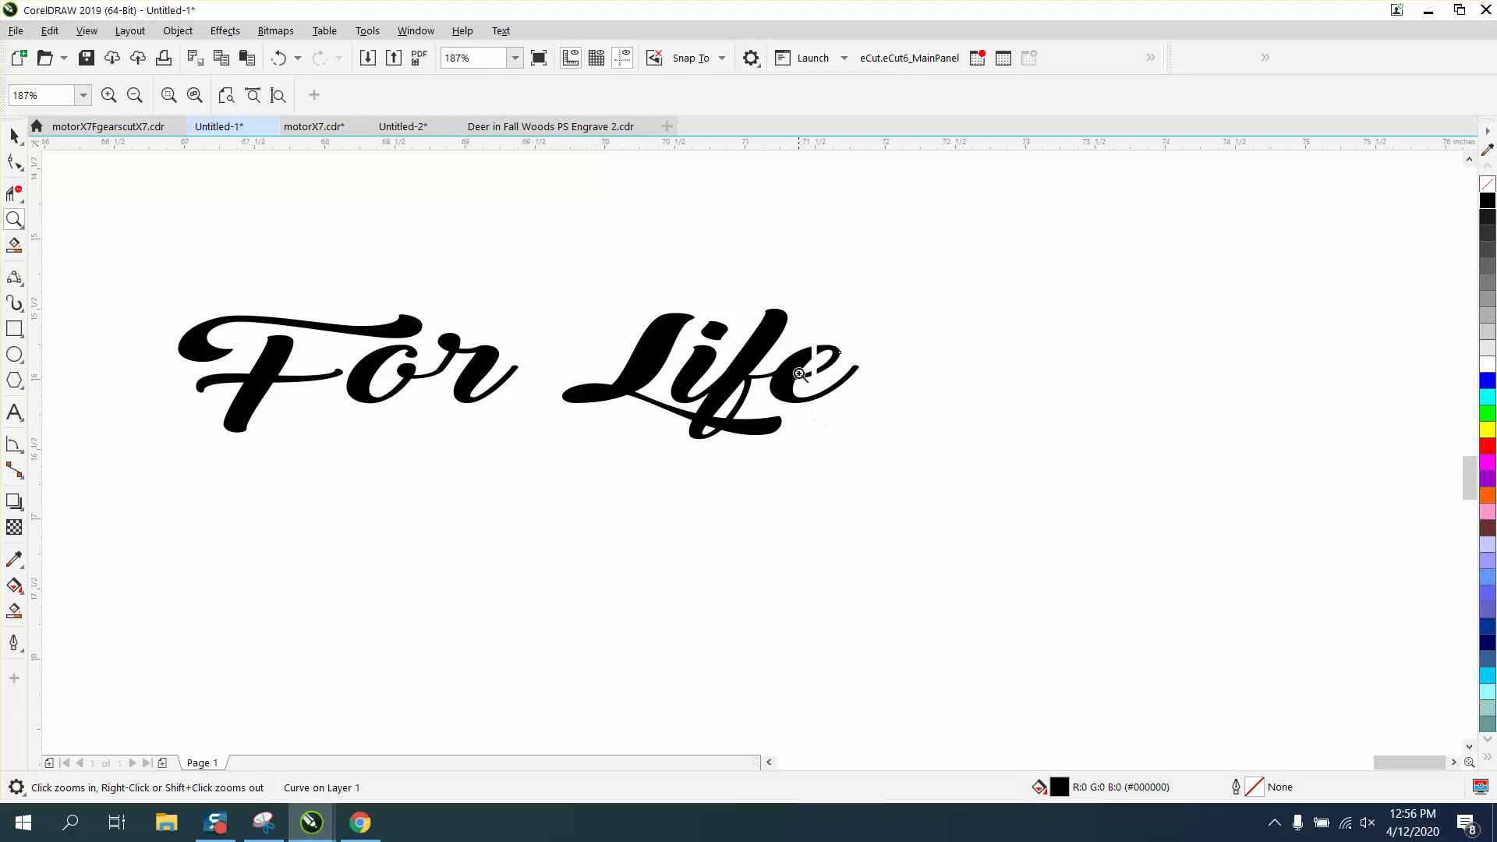
left_click(11, 138)
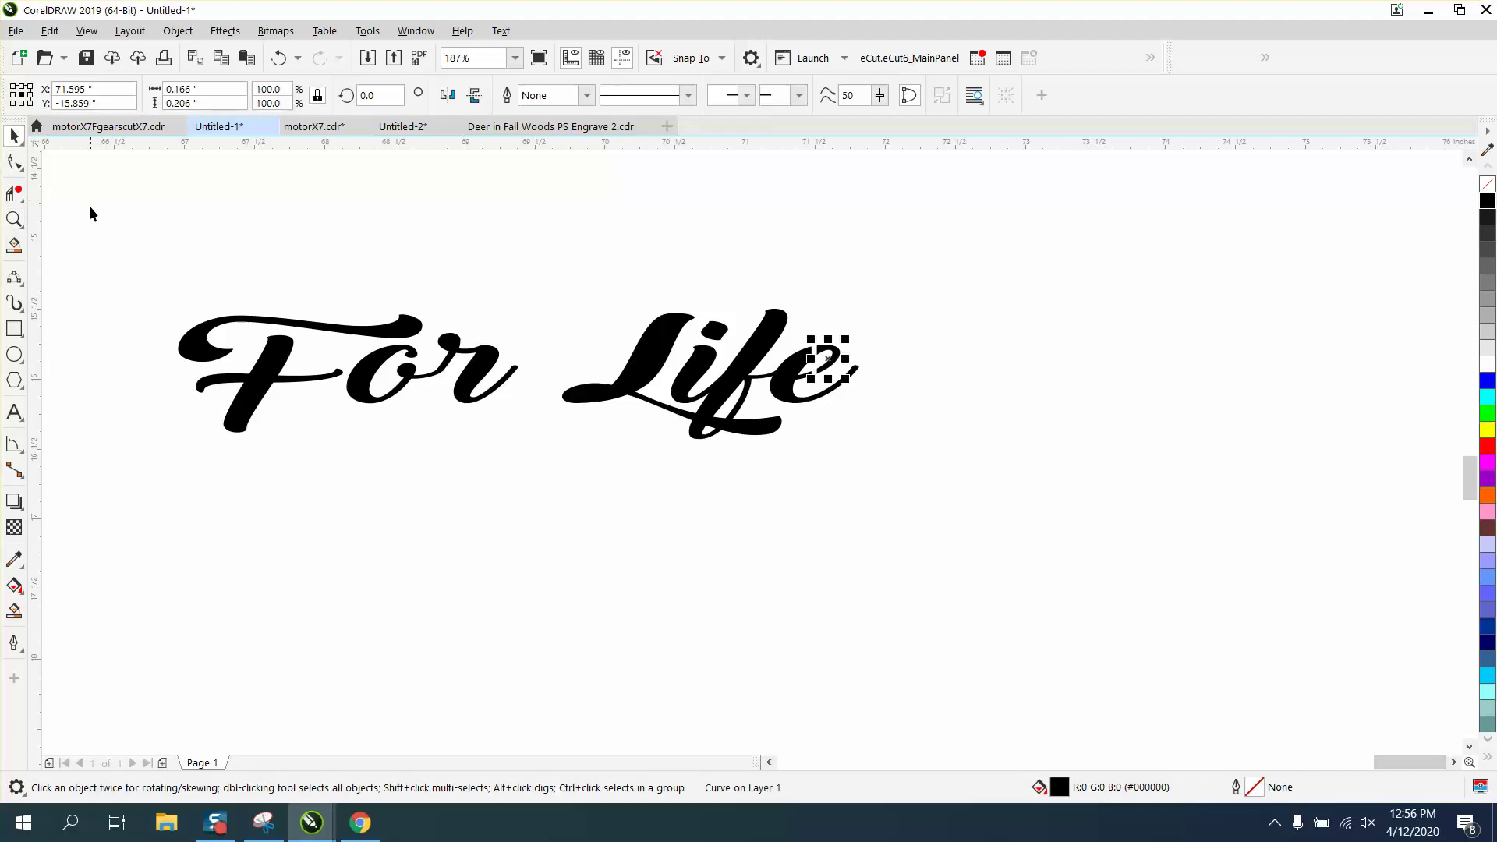
left_click_drag(91, 226, 982, 505)
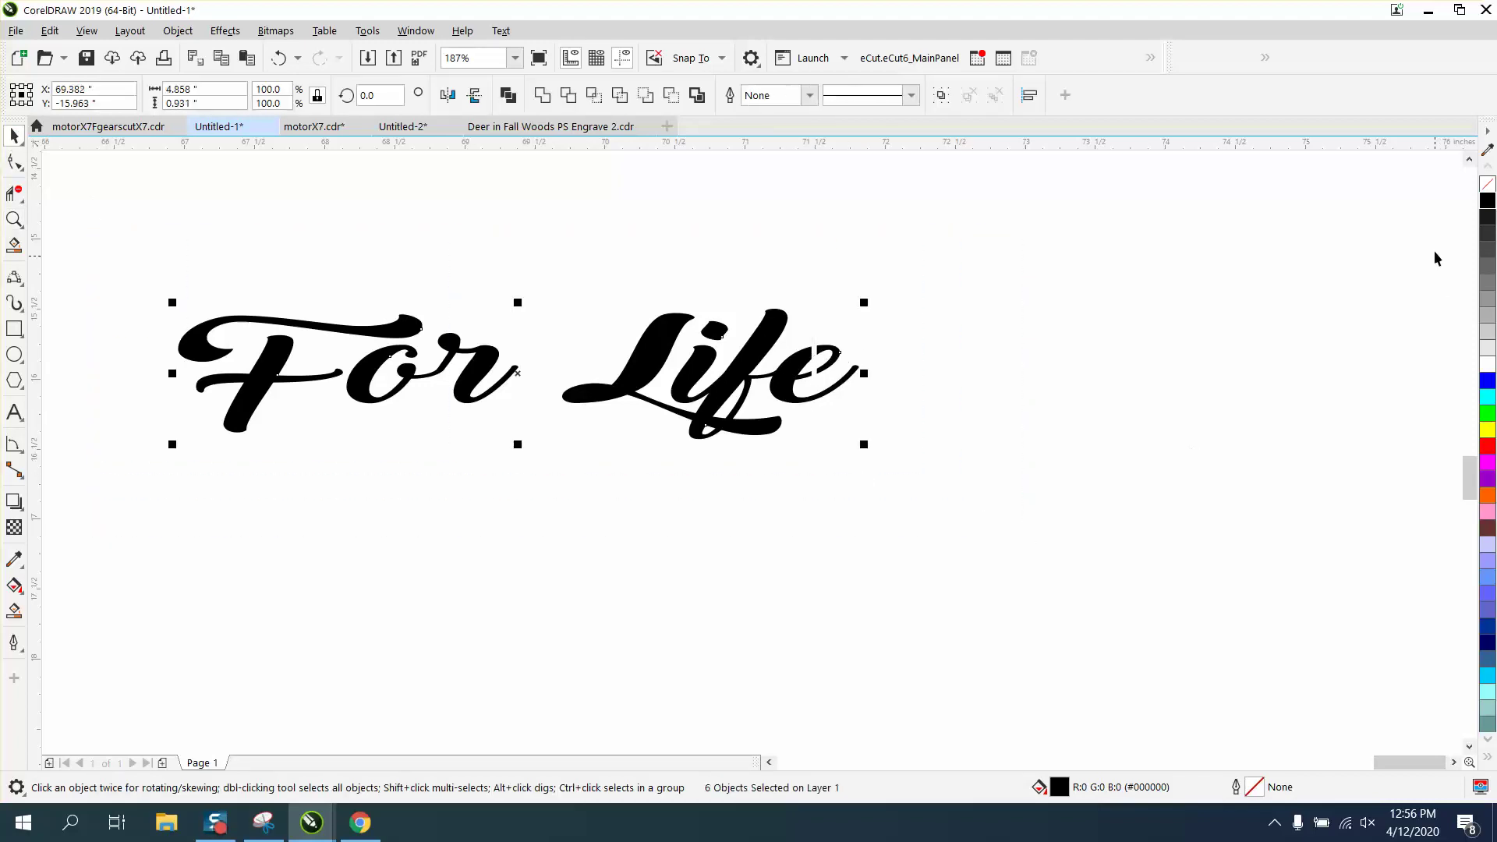
left_click(1488, 184)
right_click(1488, 446)
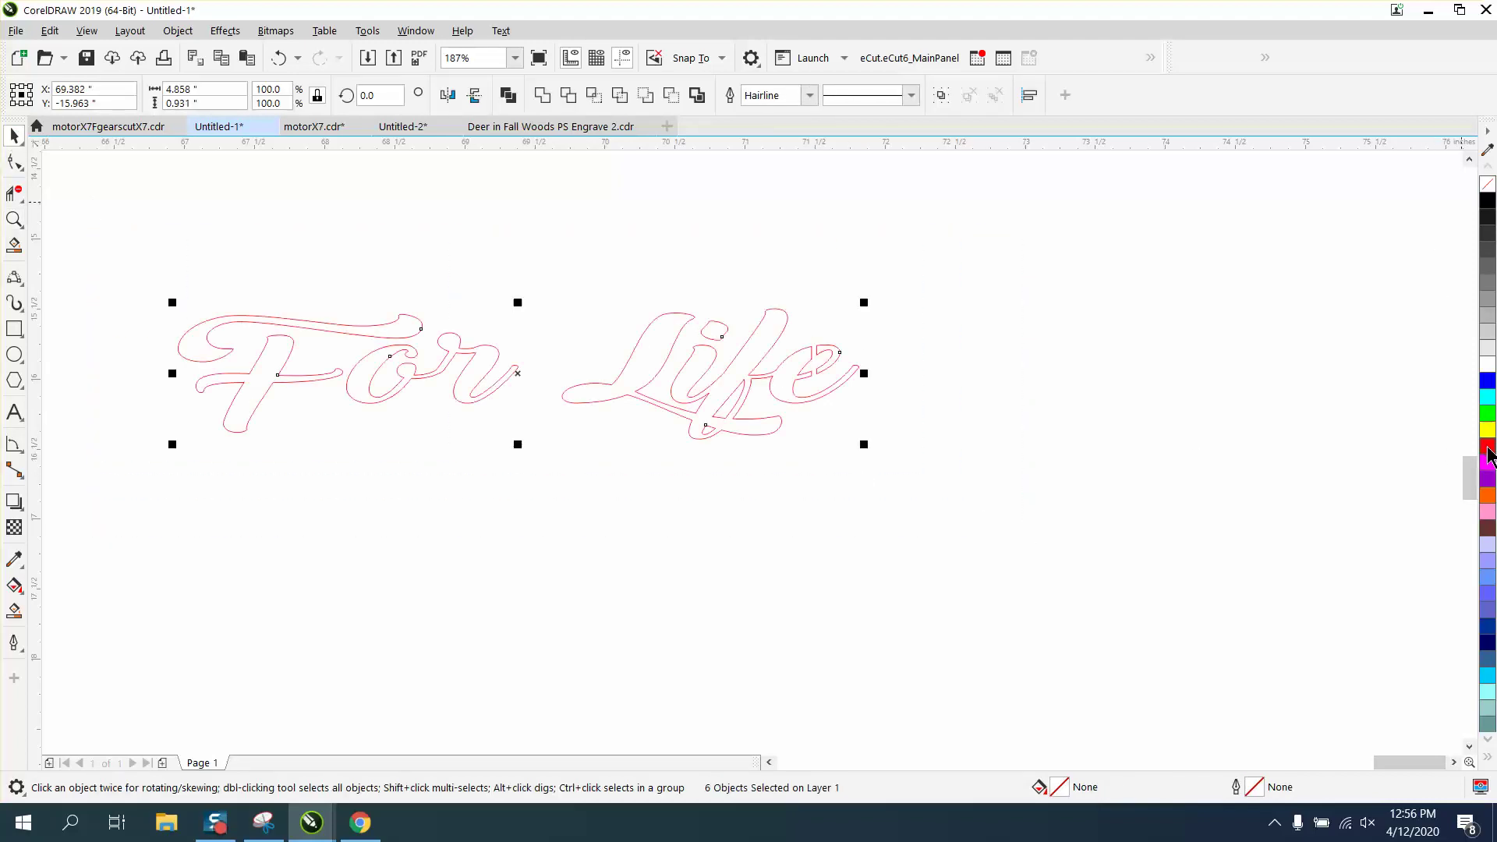
Delete the original black-outlined For Life lettering and the helper rectangle from the sign
scroll(1322, 416, "down", 5)
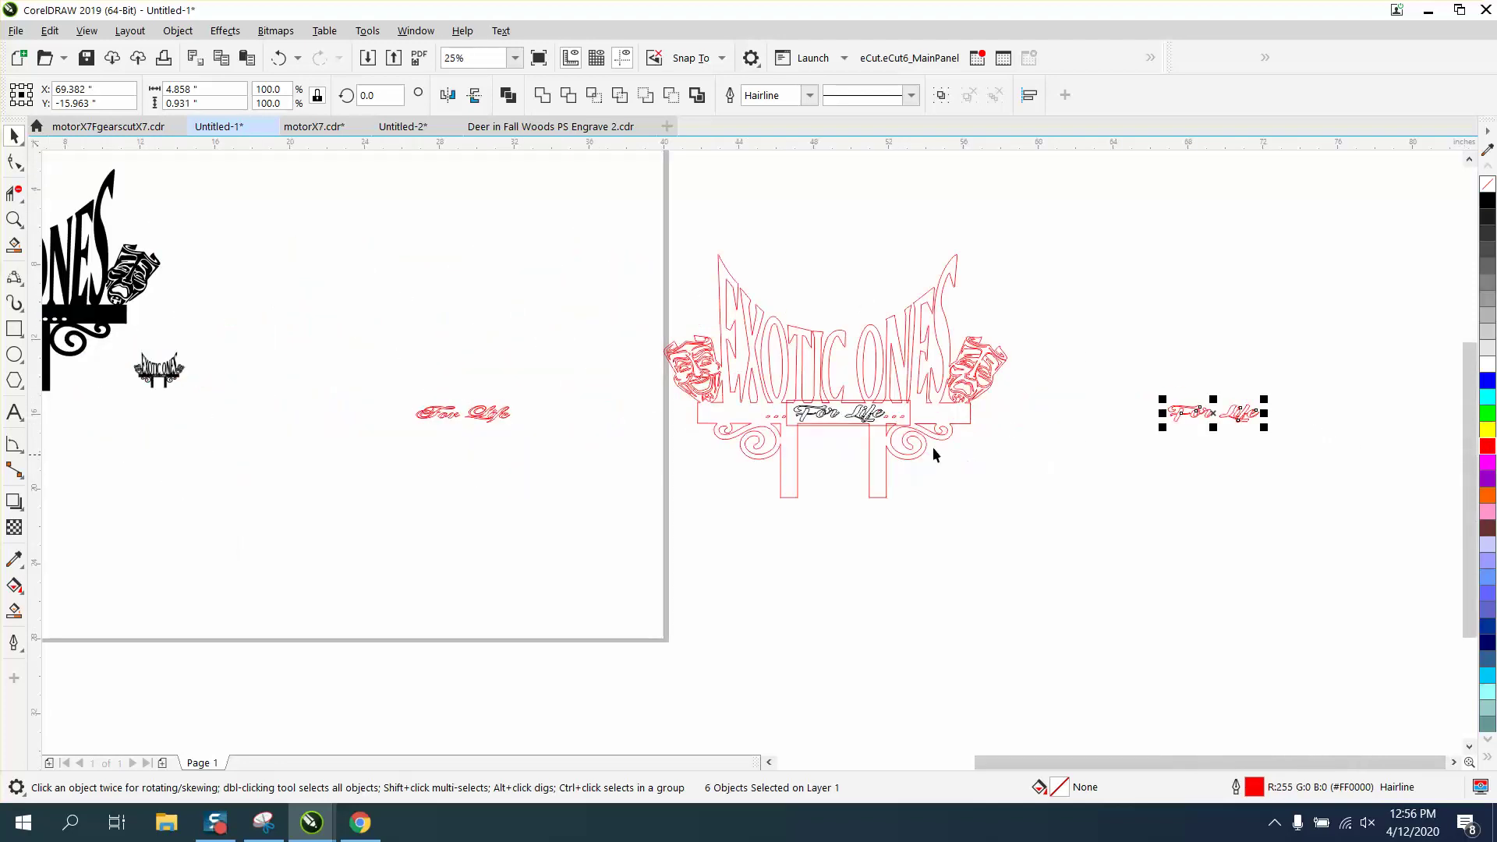
left_click(856, 422)
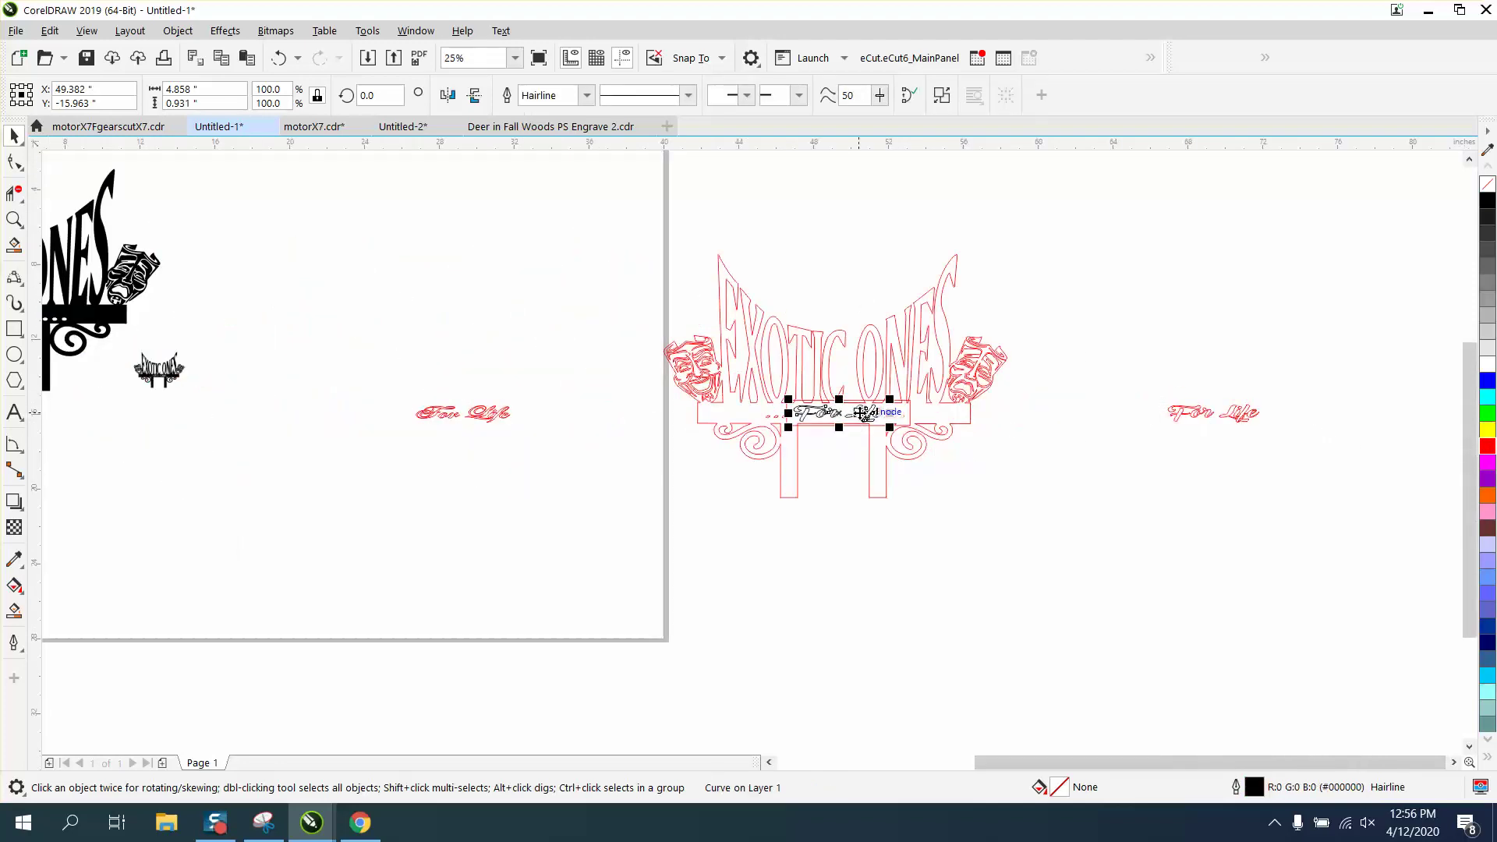
key("Delete")
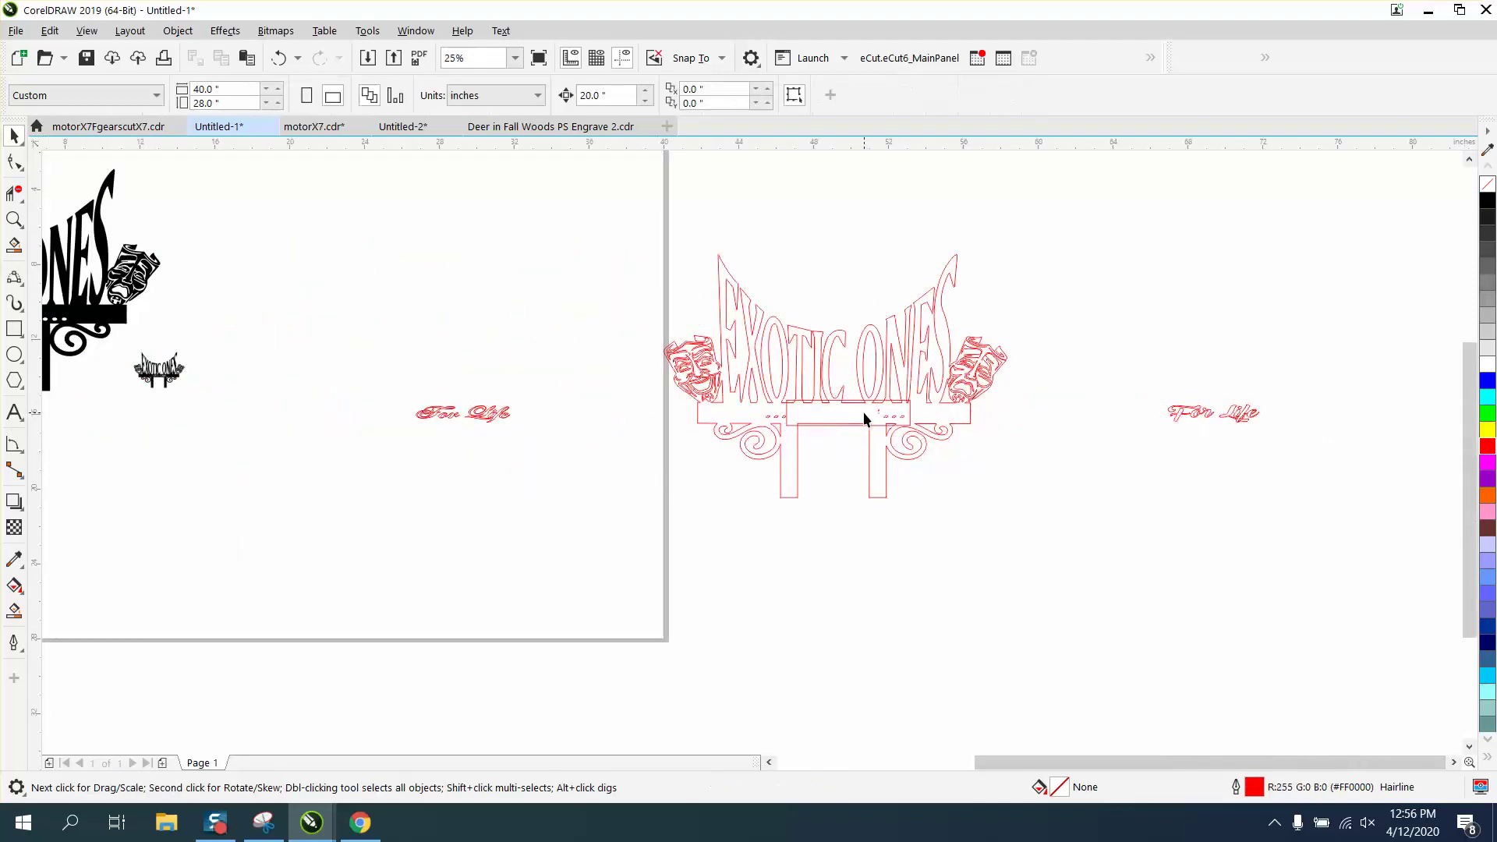
left_click(911, 409)
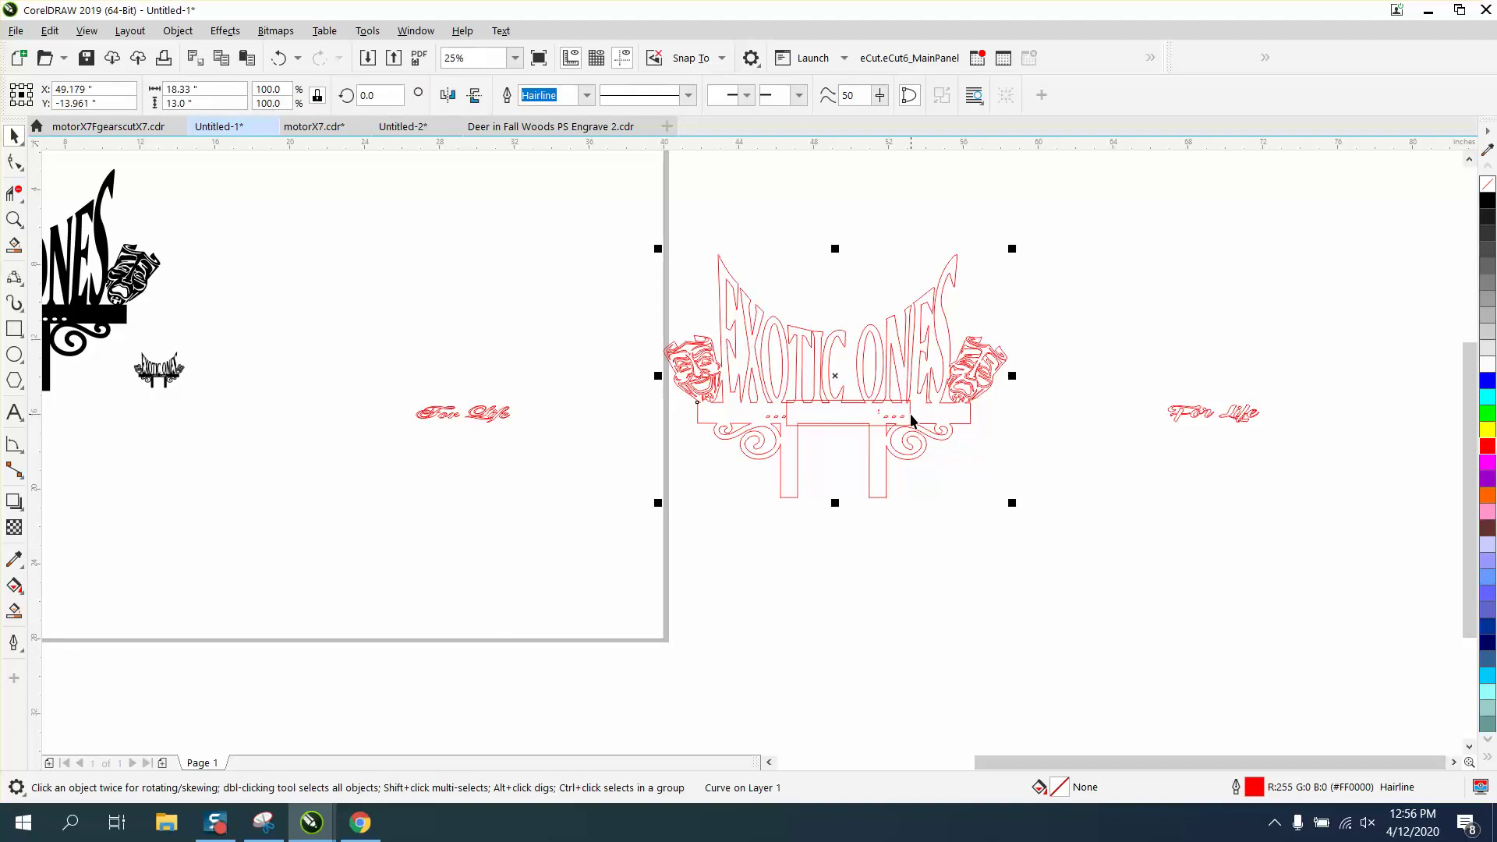
left_click(1096, 423)
left_click(911, 413)
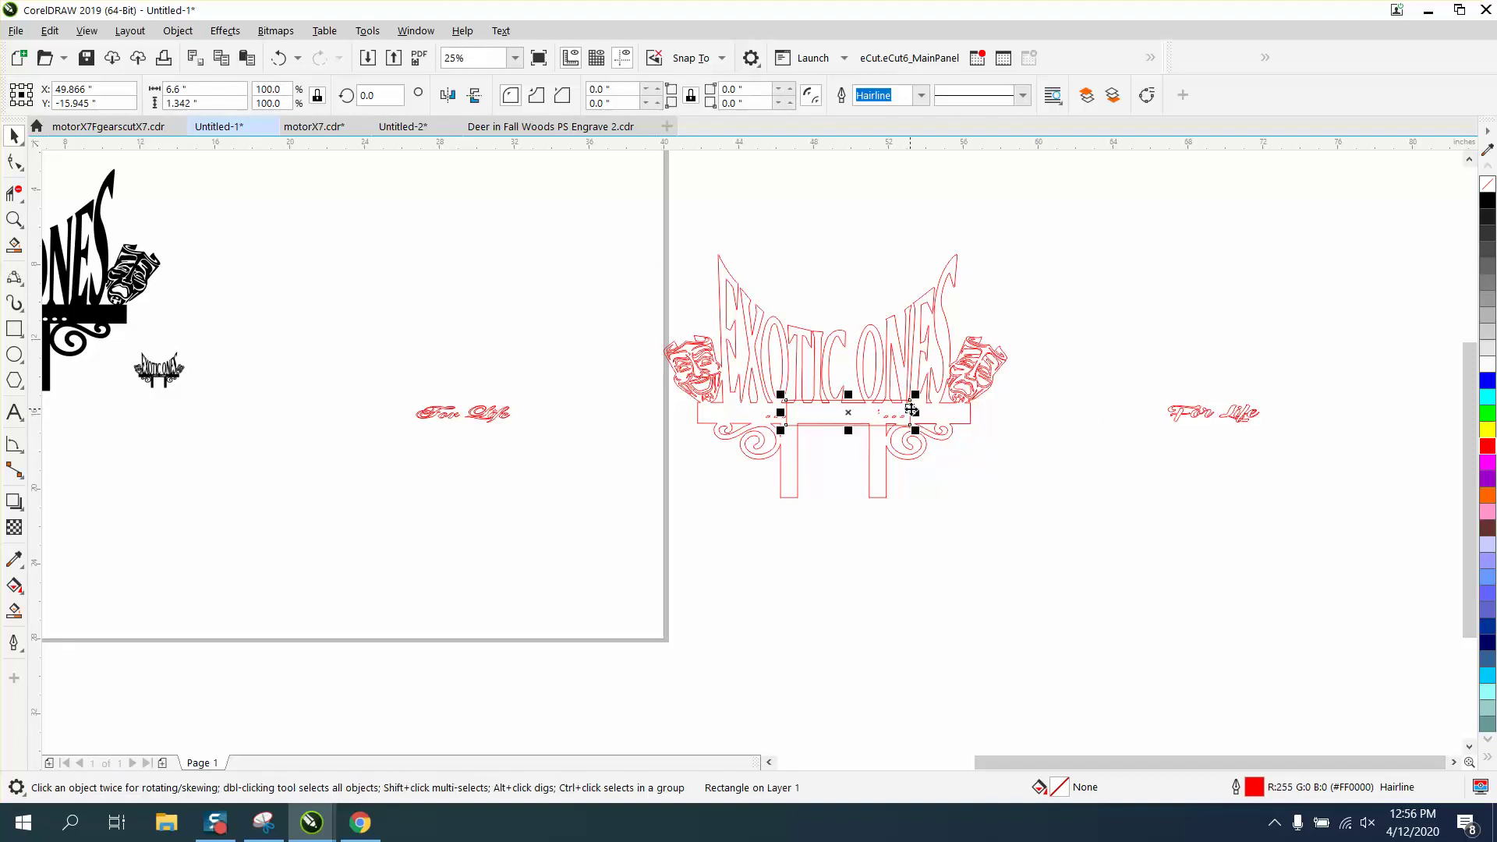
key("Delete")
Move the red For Life lettering 20 inches left, back into the sign between the dots
left_click_drag(1326, 422, 1356, 451)
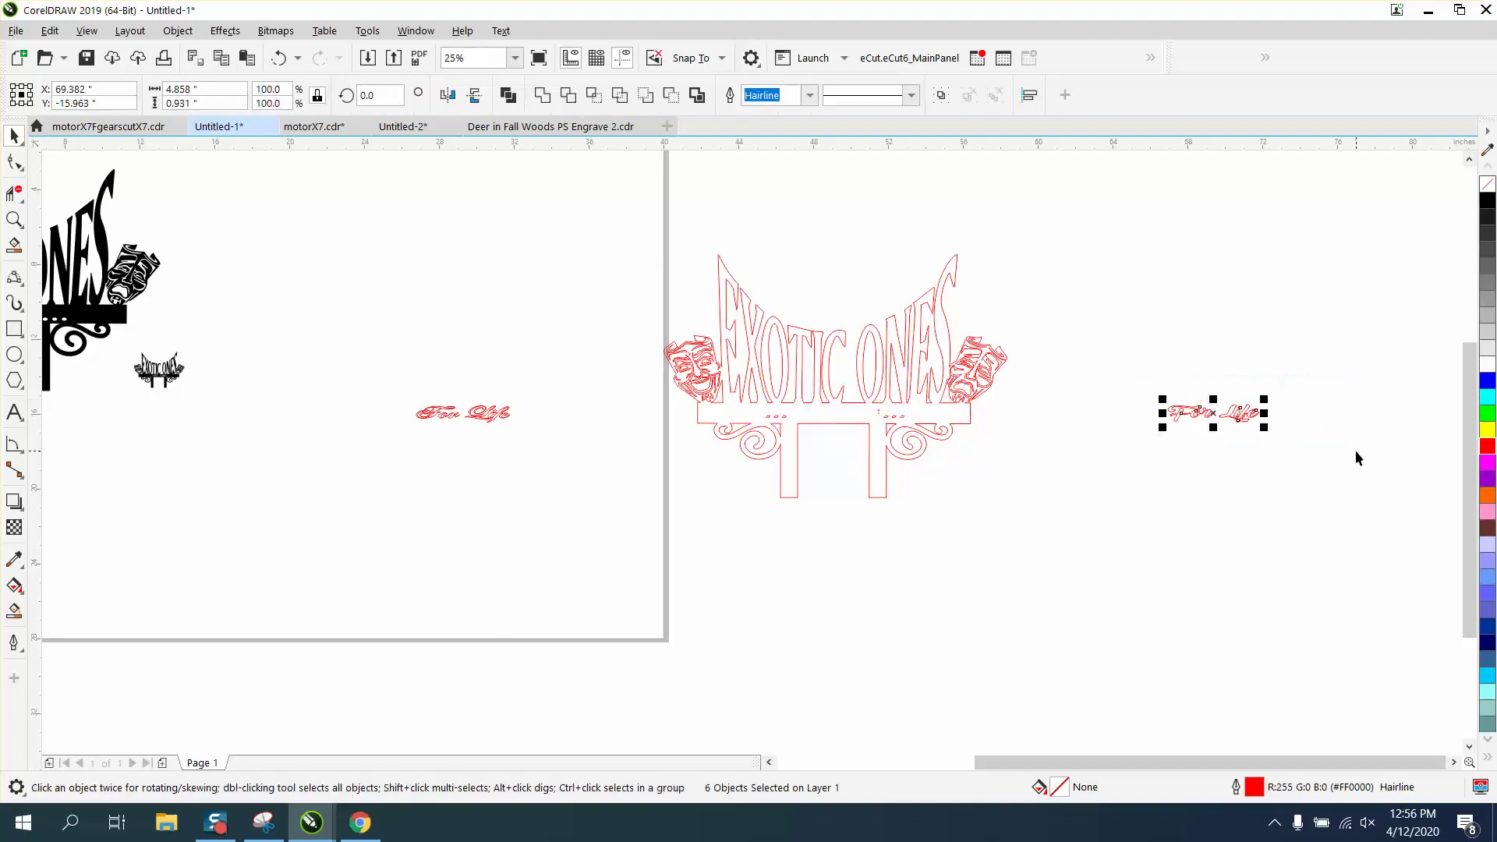
key("Left")
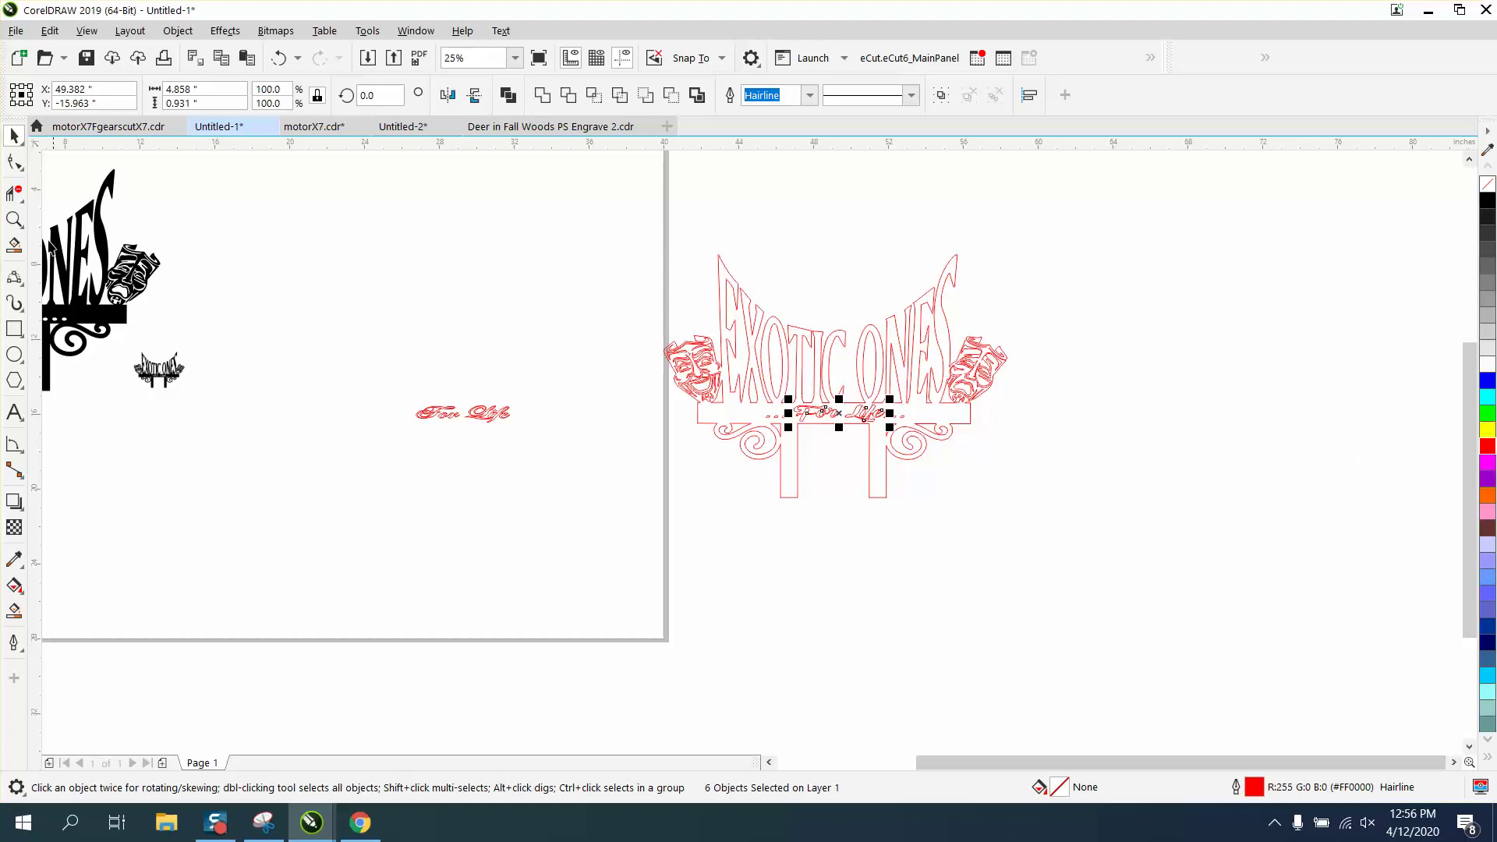
left_click(14, 219)
left_click_drag(727, 351, 977, 507)
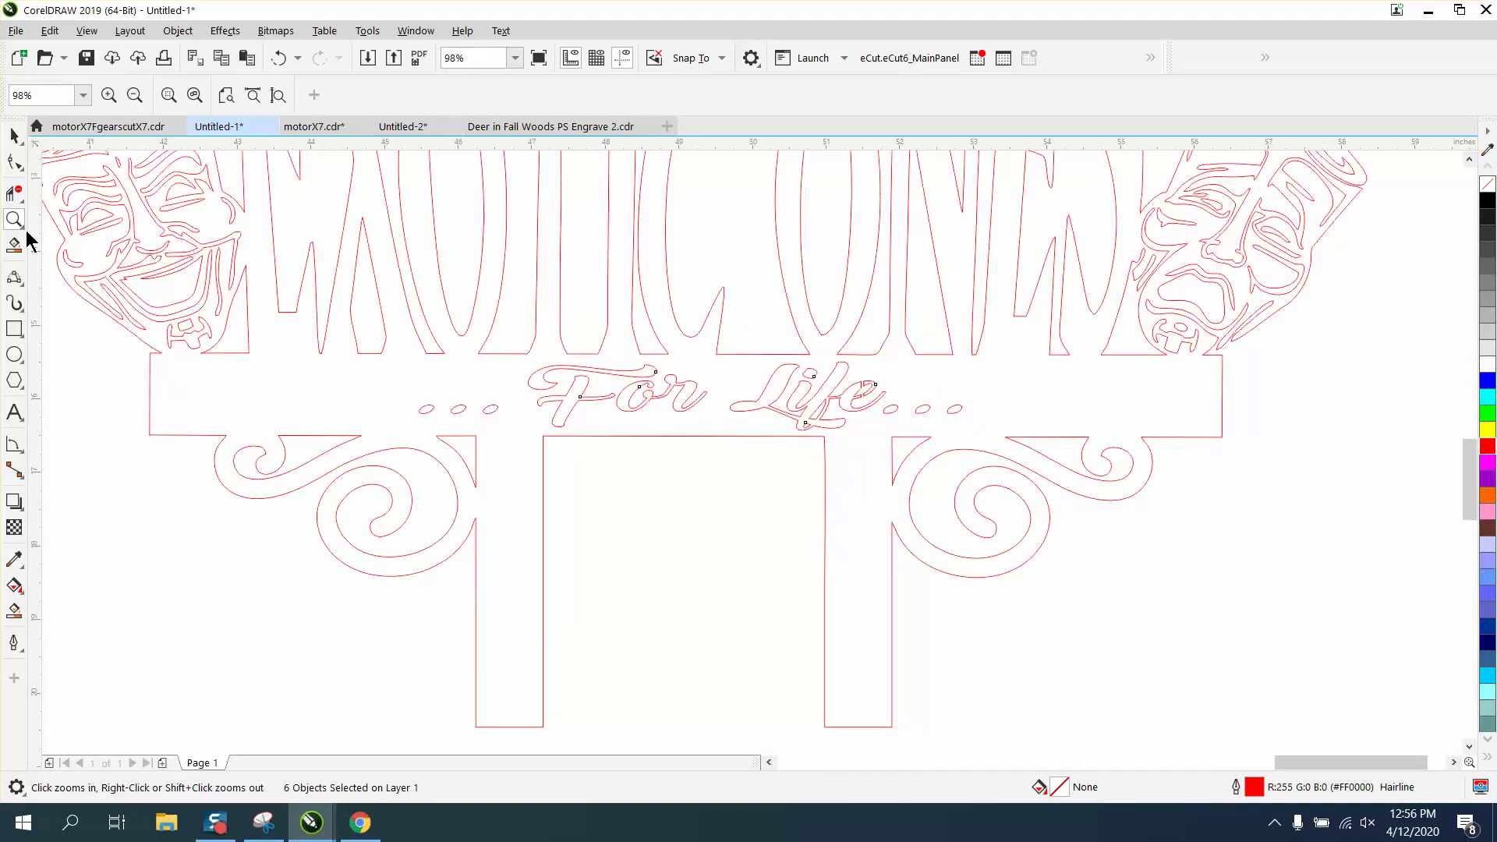
Set the document's nudge distance to 0.02 inches
left_click(14, 136)
left_click(1239, 500)
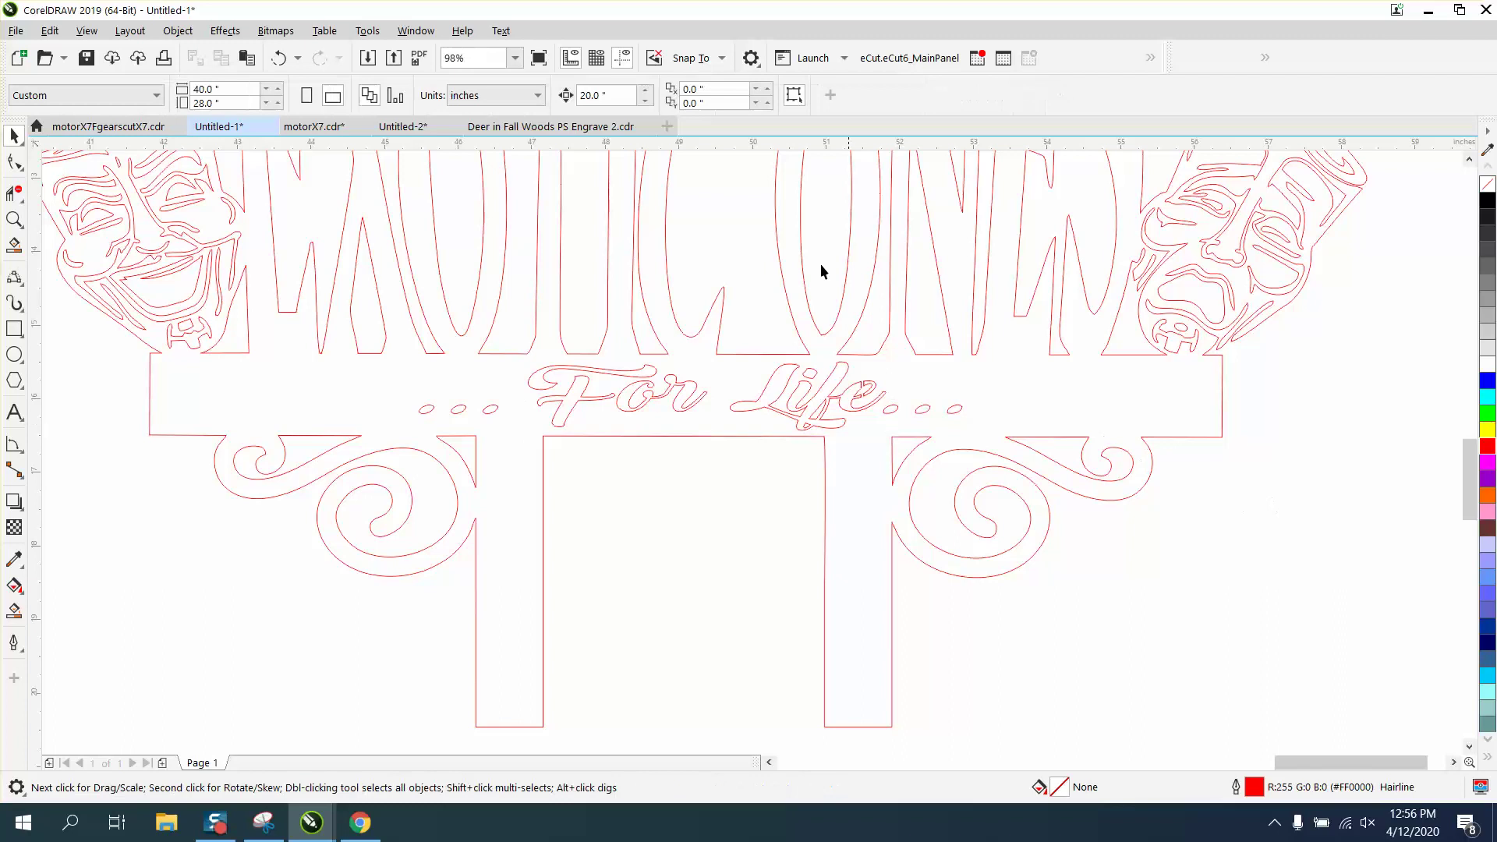
double_click(590, 103)
type(".02")
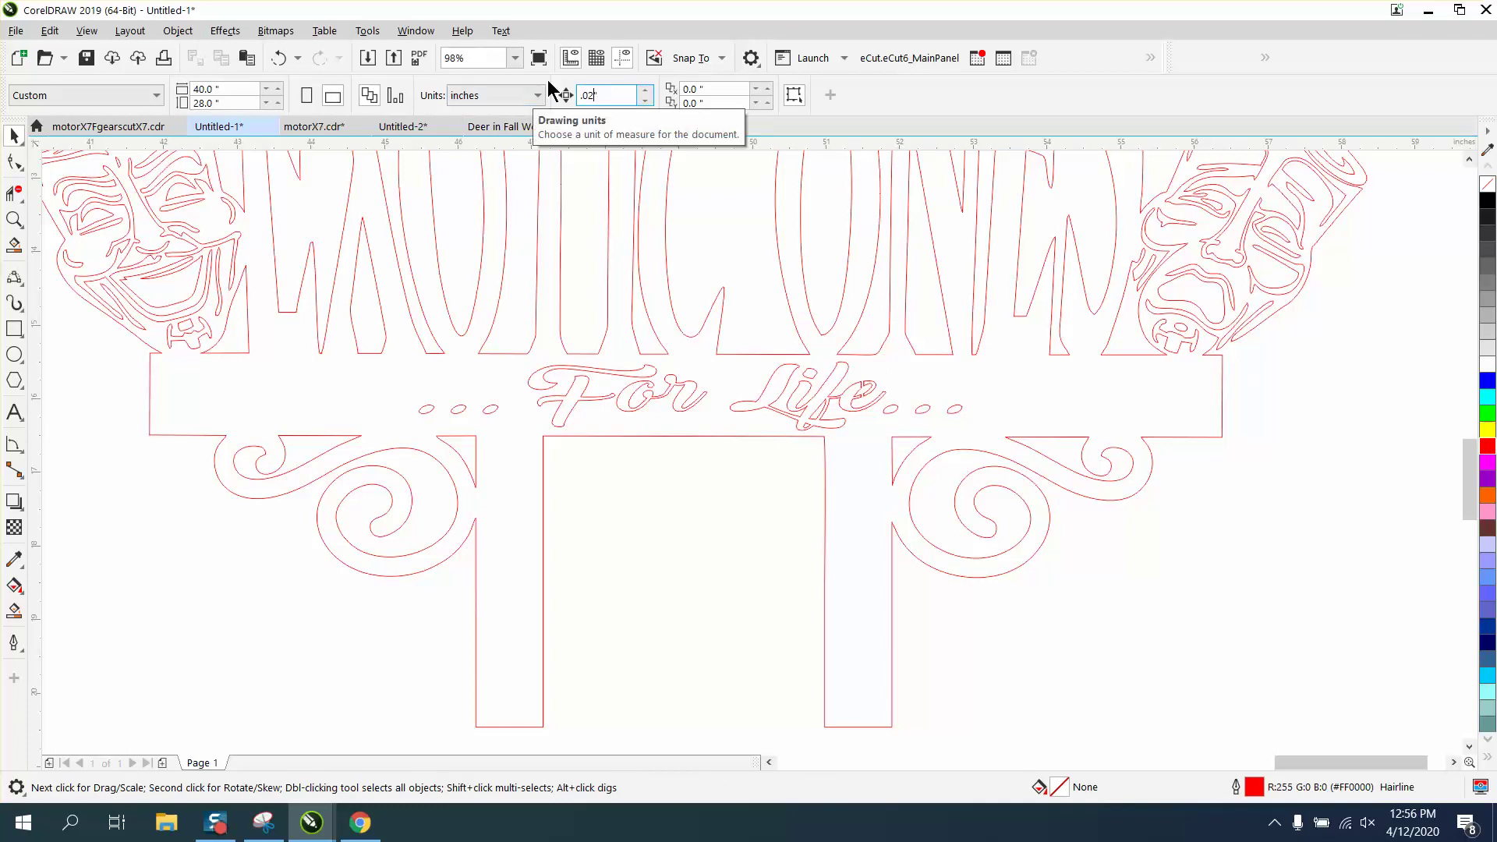
key("Return")
left_click(781, 390)
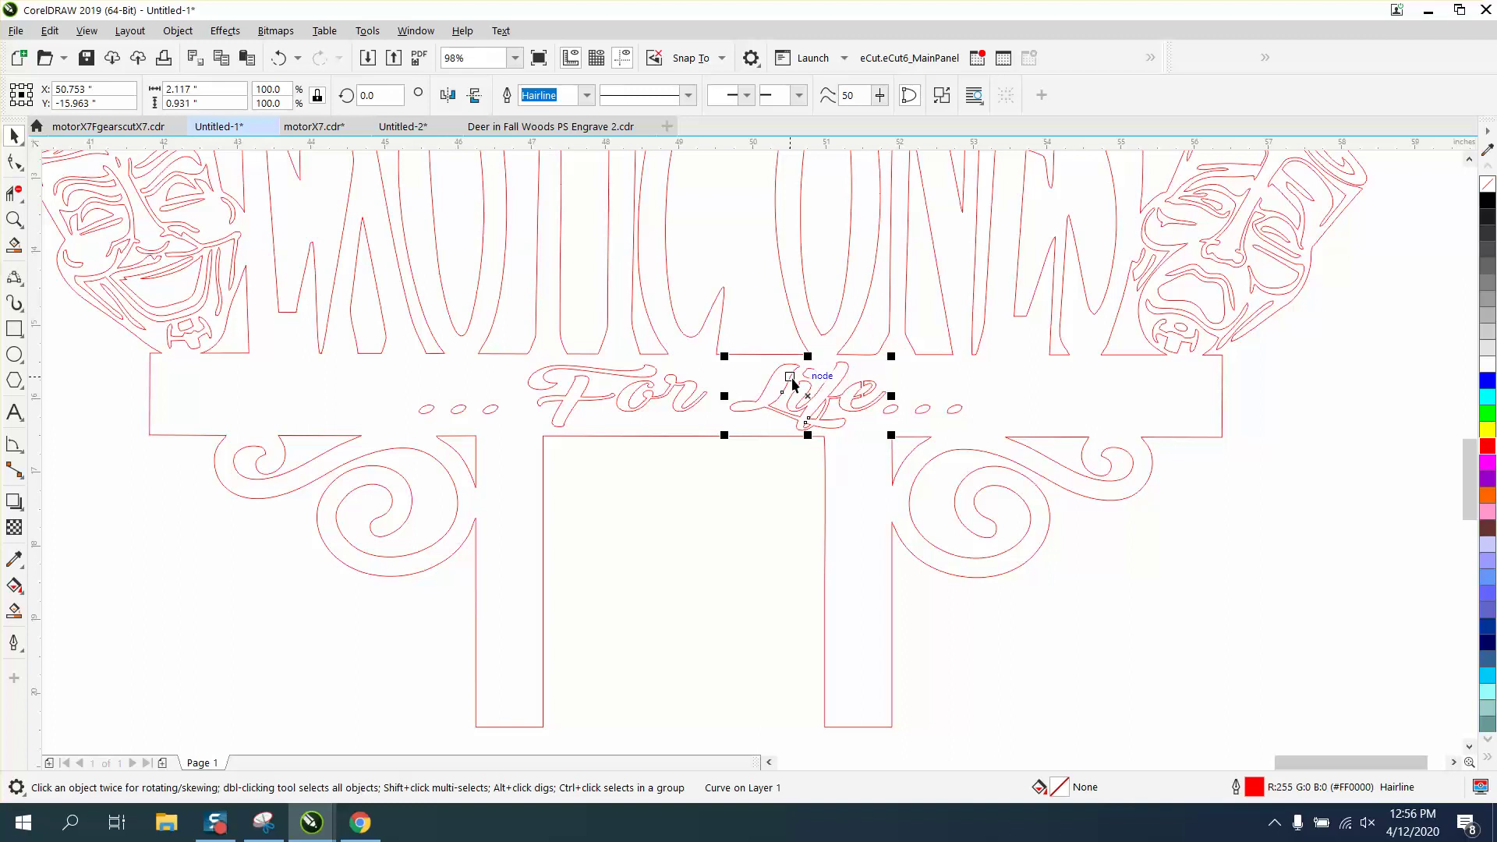
left_click_drag(513, 358, 515, 368)
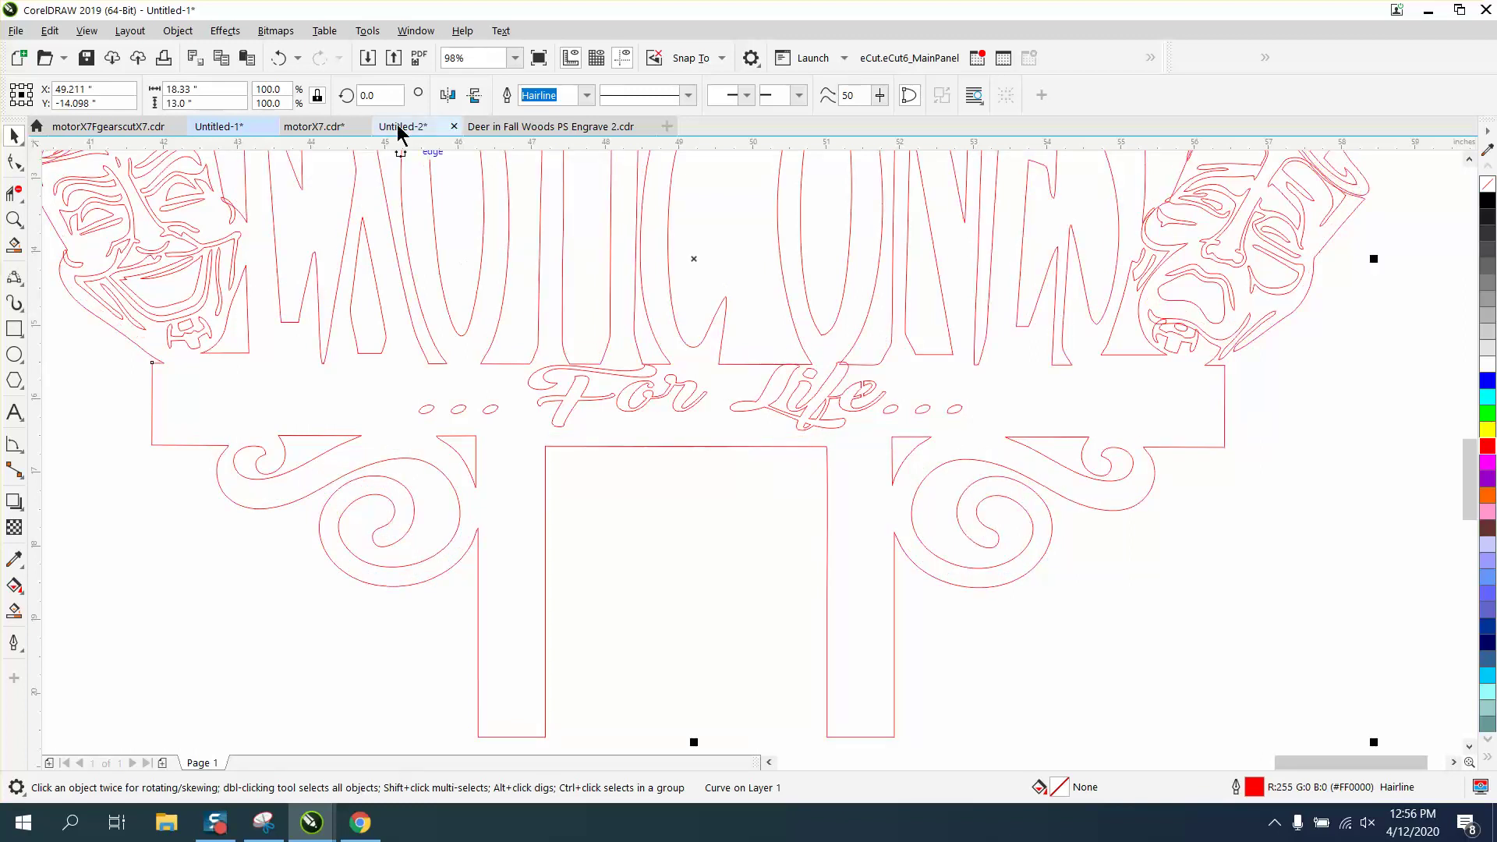
left_click(280, 58)
left_click(1216, 536)
Nudge all four pieces of the red For Life lettering left until the words sit evenly between the two sets of dots
left_click(853, 396)
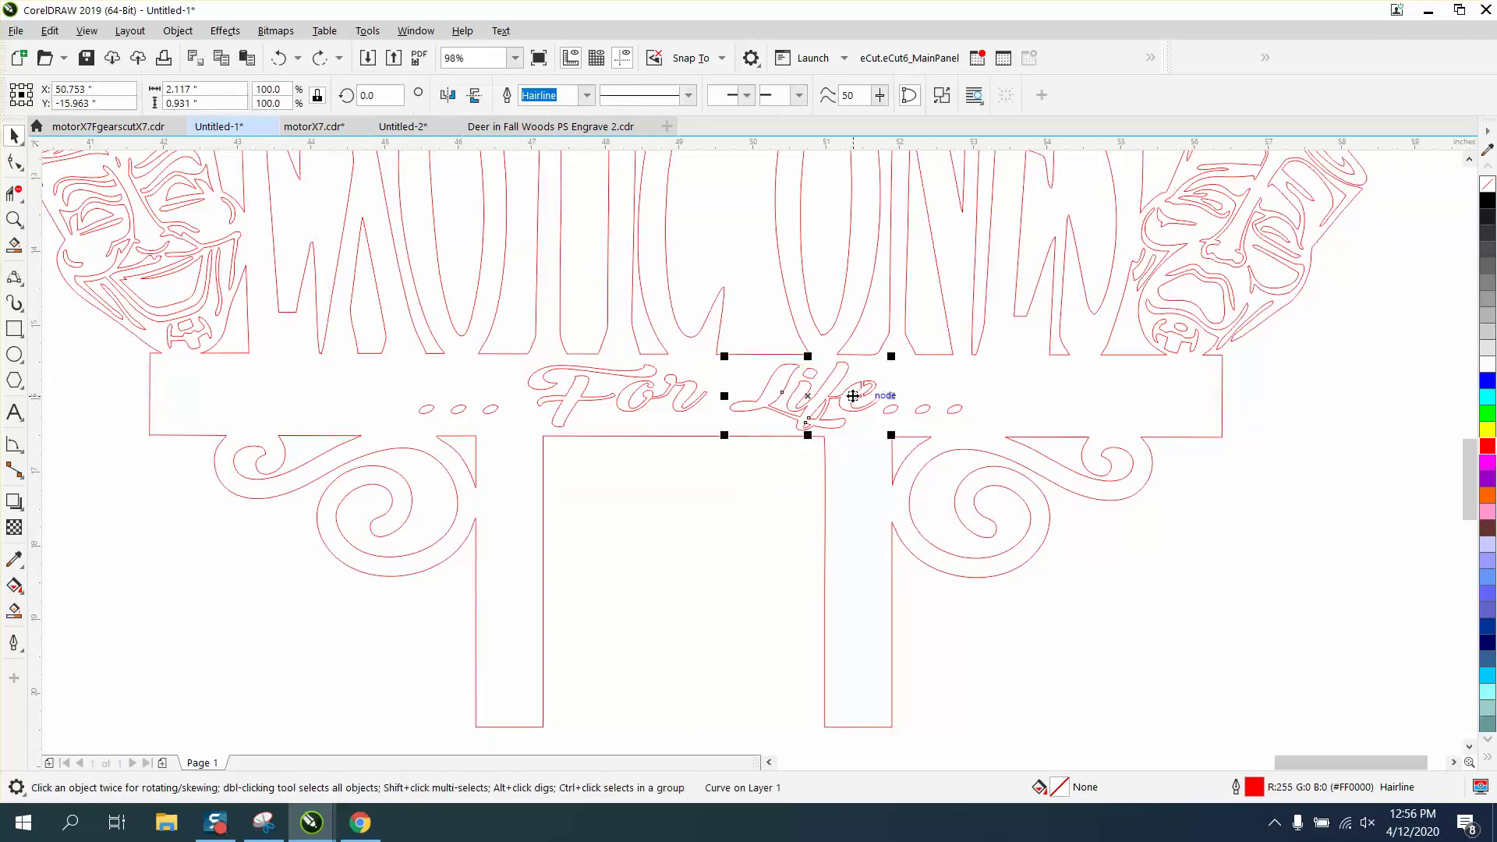
left_click(697, 398, "shift")
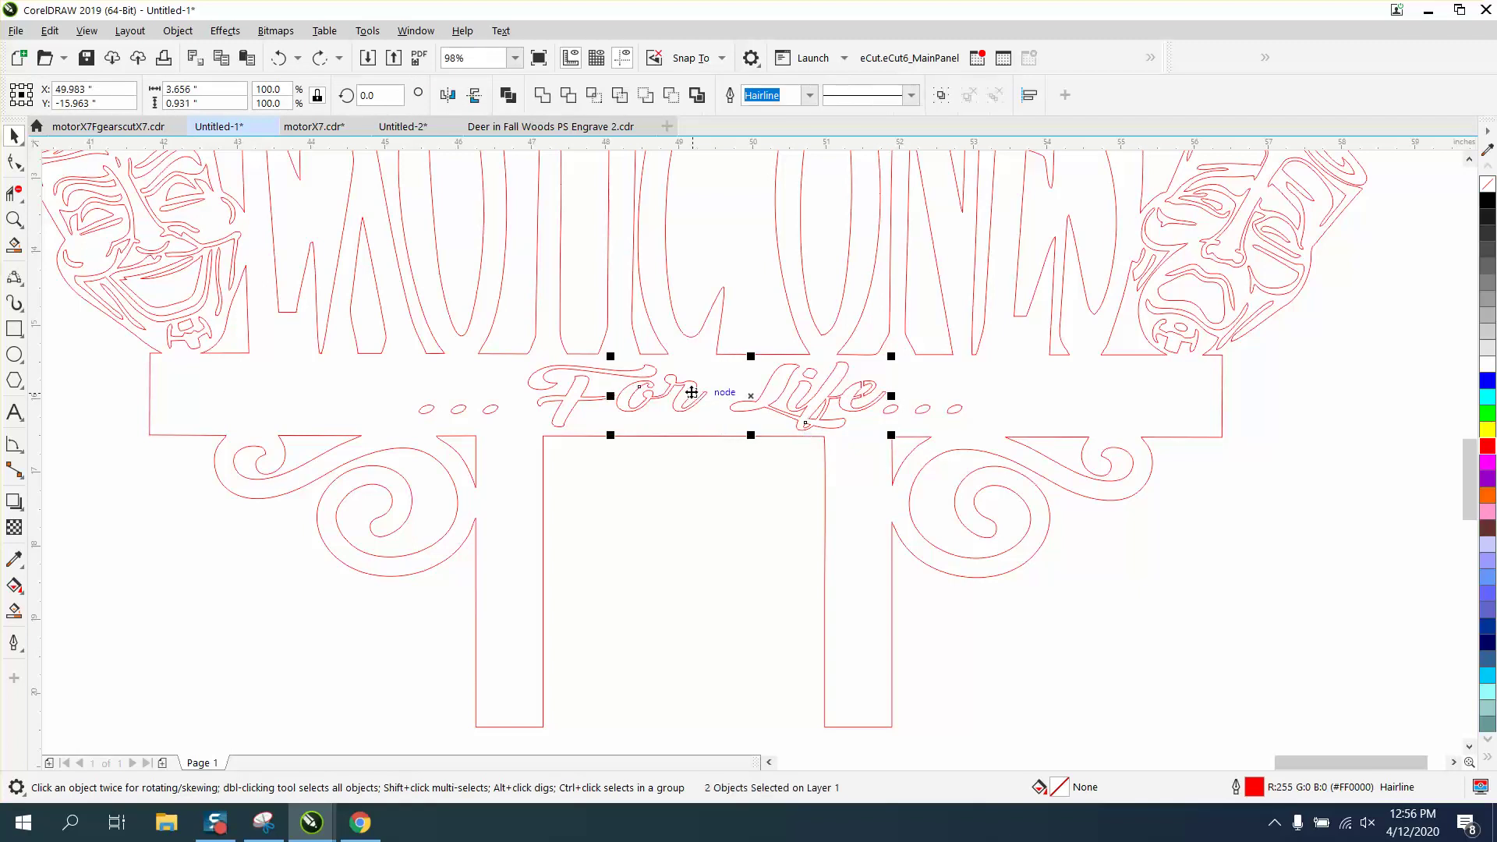
left_click(601, 377, "shift")
left_click(603, 372, "shift")
key("Left")
key("Left")
key("Left")
key("Left")
key("Left")
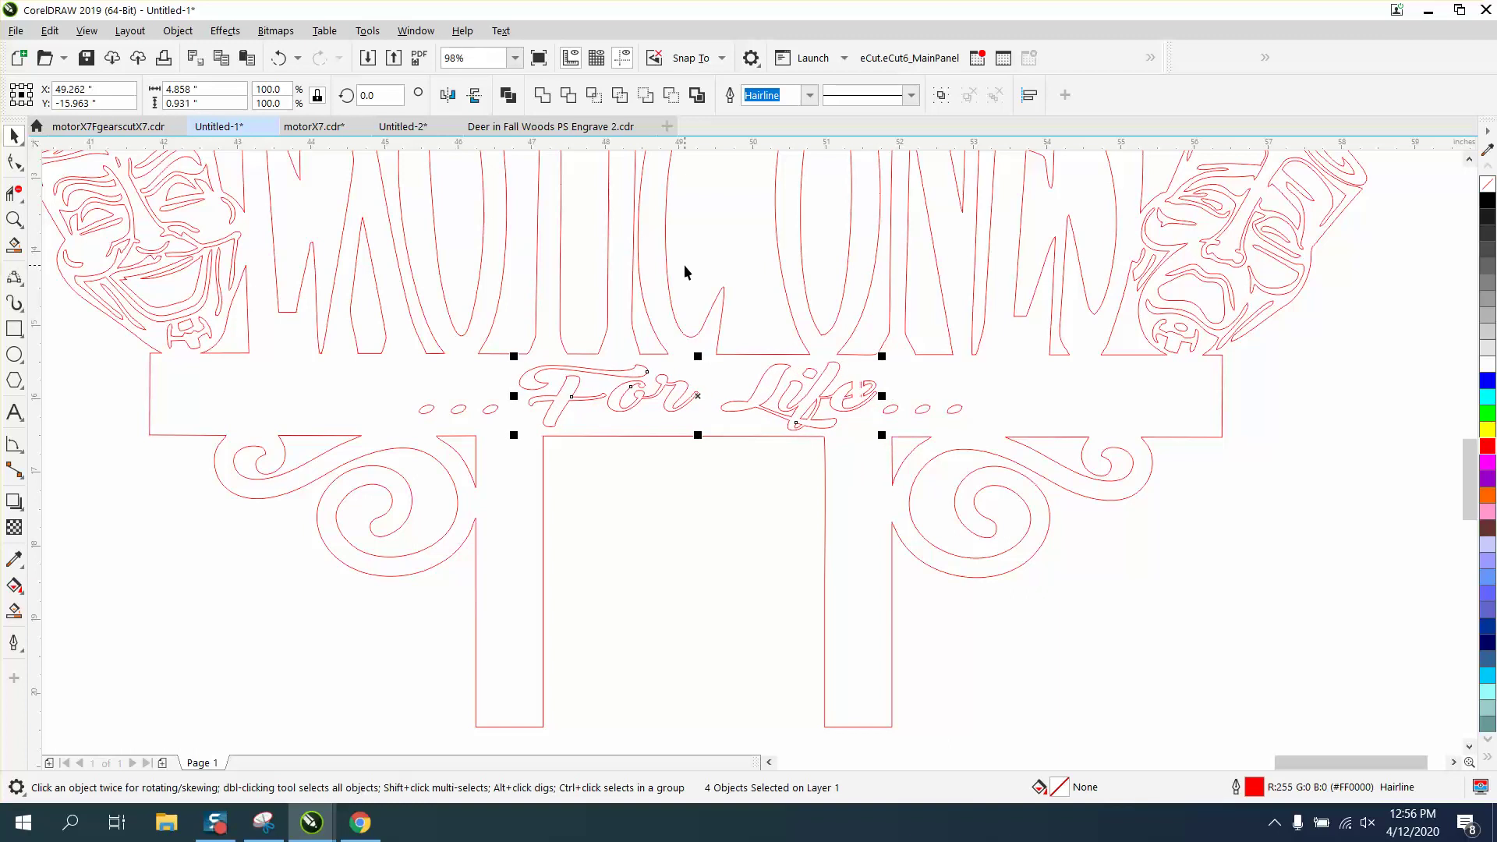
key("Left")
key("Left")
key("Left")
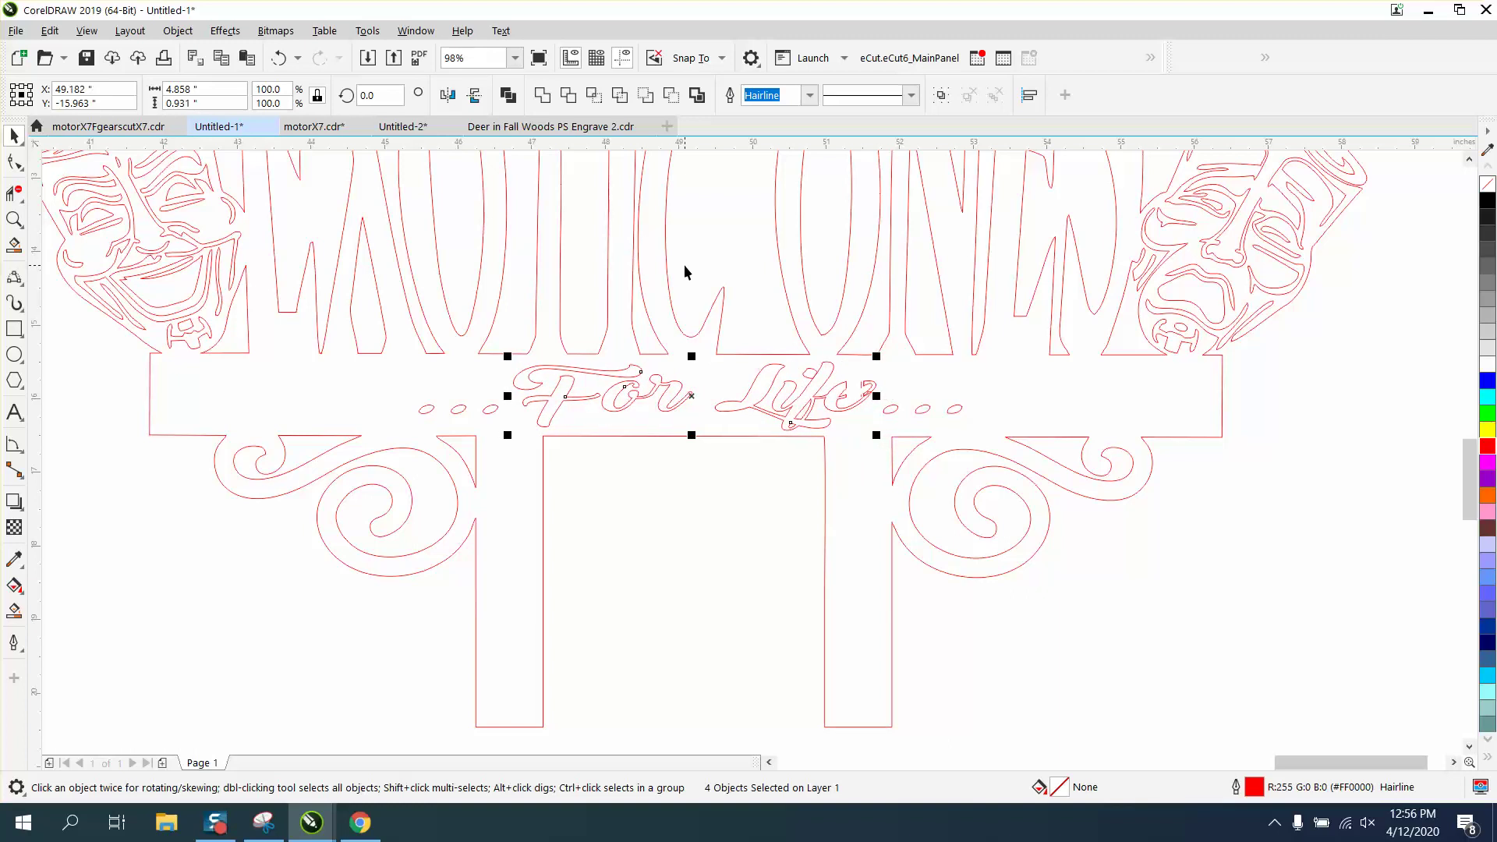
left_click(1211, 538)
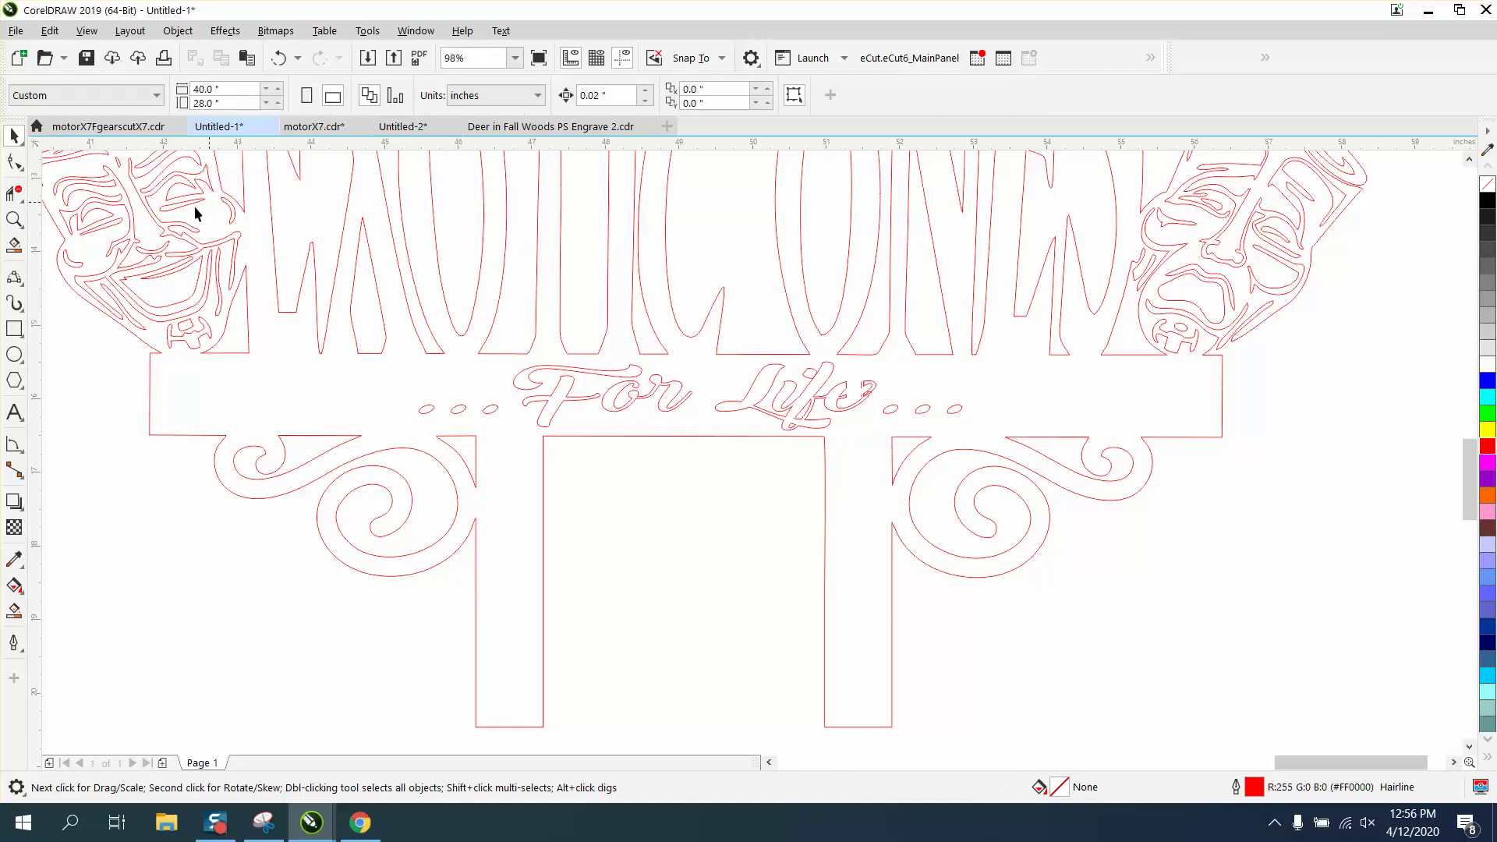
Nudge the detached right piece of the e in Life left into place and delete the stray vertical segments beside it
left_click(14, 220)
left_click_drag(778, 343, 965, 444)
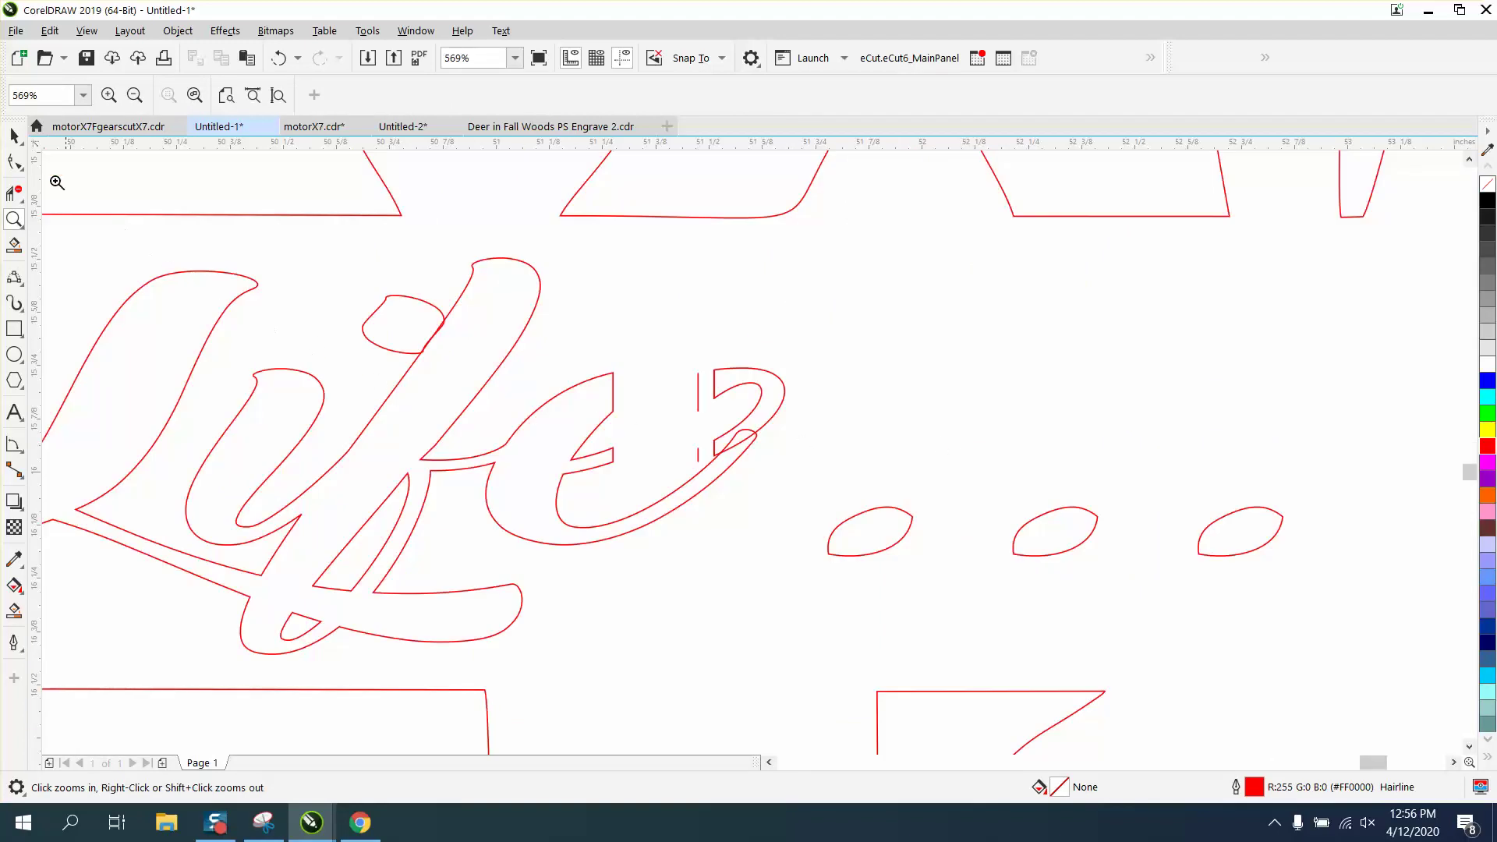
left_click(14, 136)
left_click(746, 373)
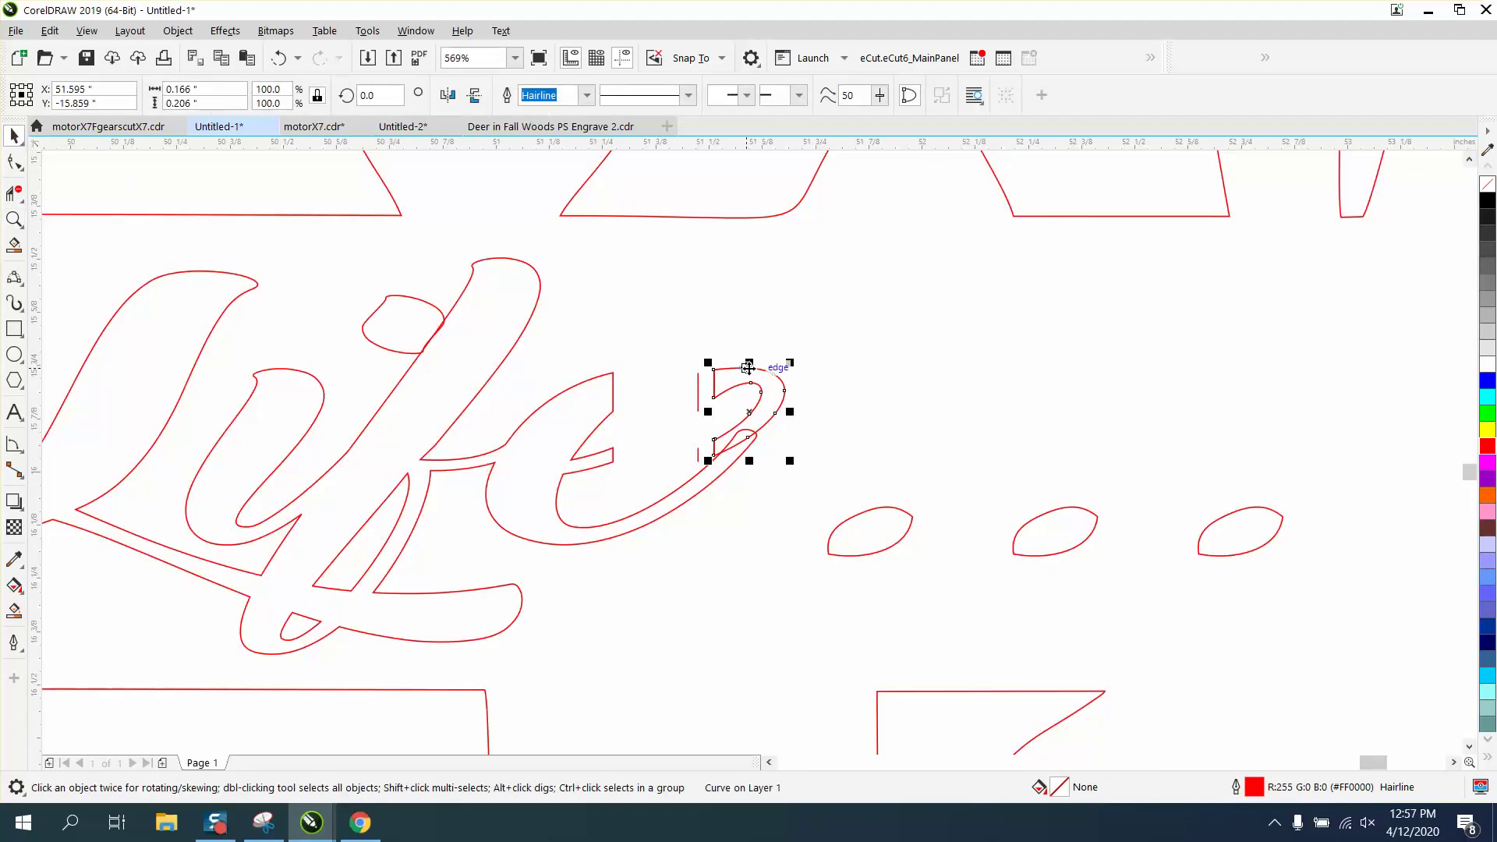
key("Left")
key("Left")
key("Left")
key("Left")
key("Left")
key("Left")
key("Left")
key("Left")
key("Left")
key("Left")
key("Left")
key("Left")
key("Left")
key("Left")
key("Left")
key("Left")
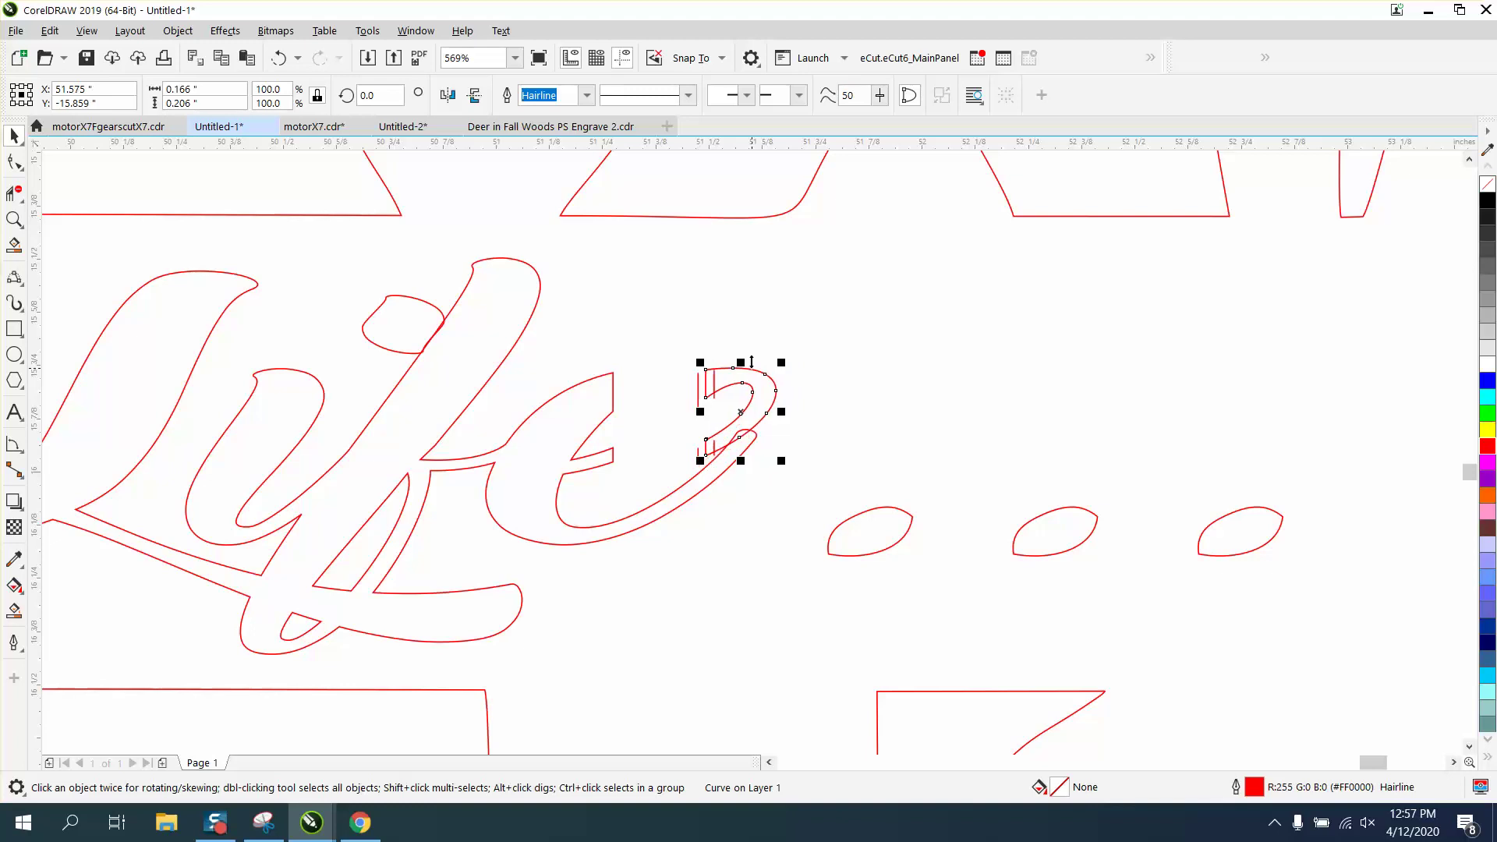
key("Left")
key("Left")
key("Left")
key("Left")
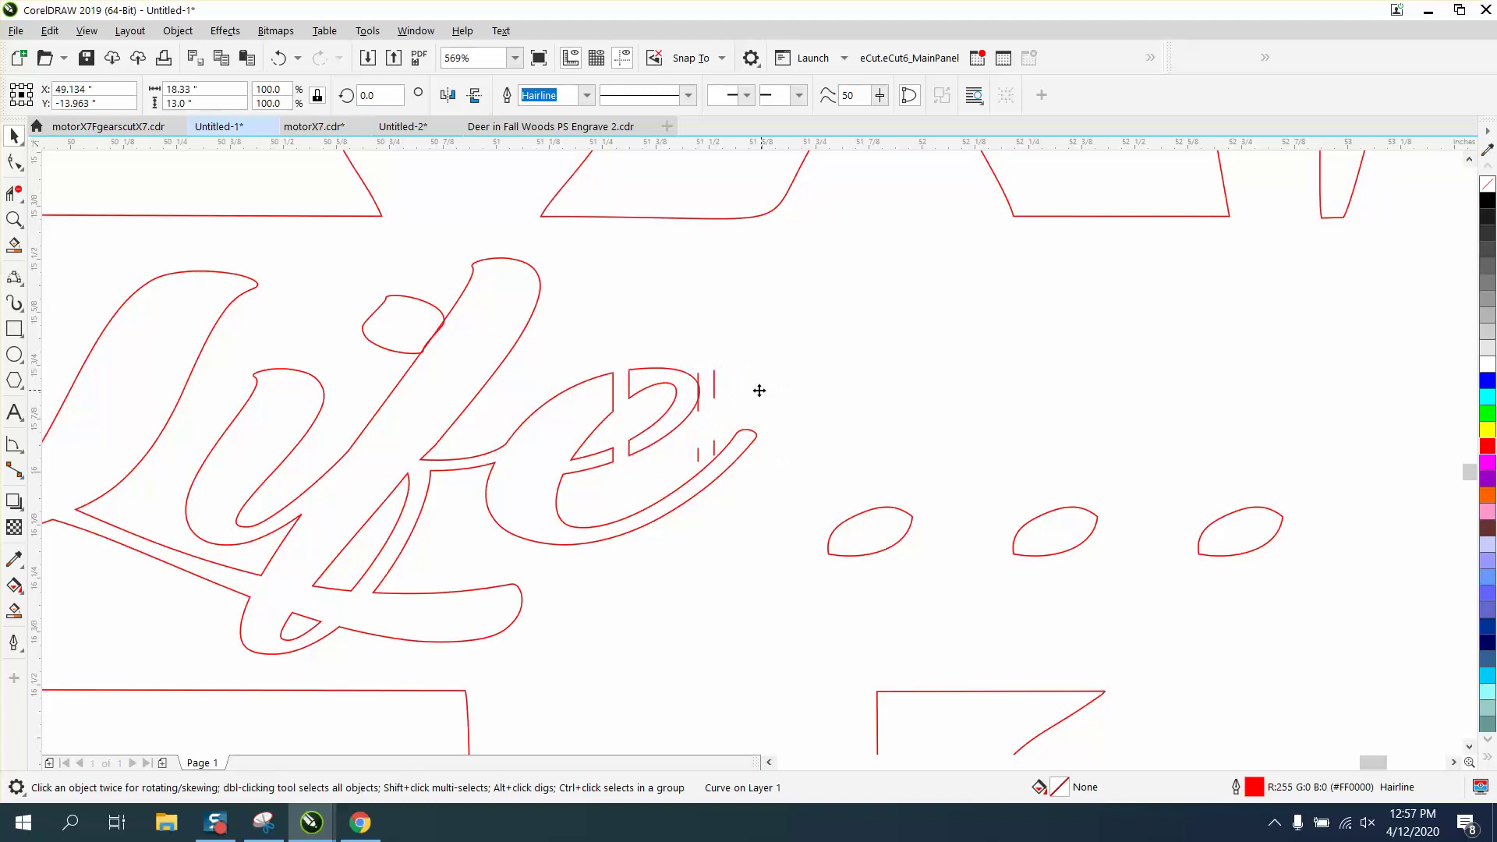
left_click(715, 384)
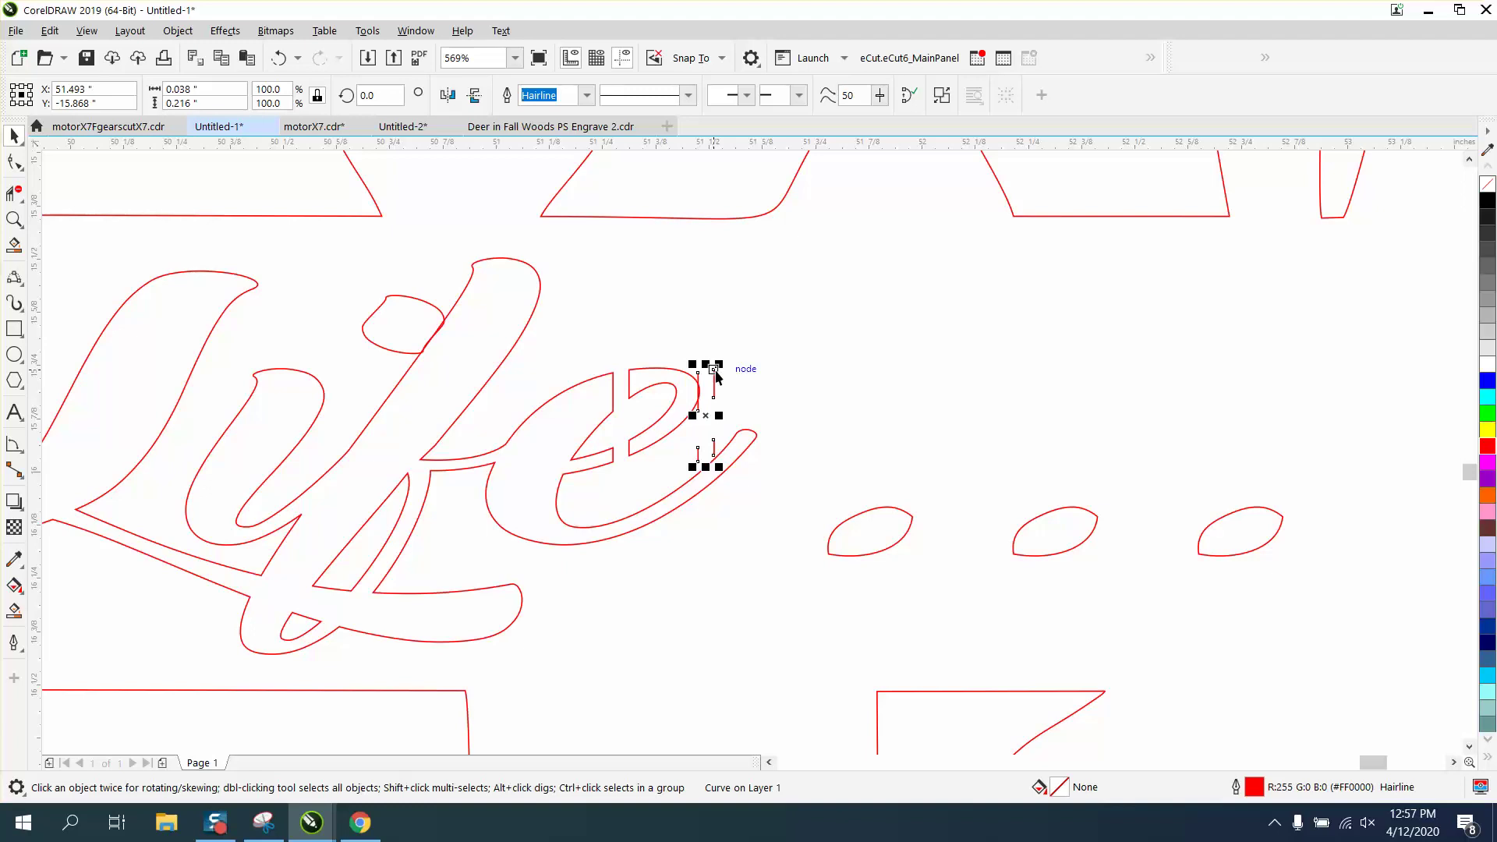
key("Delete")
Smart-fill the enclosed body of the Exotic Ones sign with black and no outline
scroll(812, 418, "down", 4)
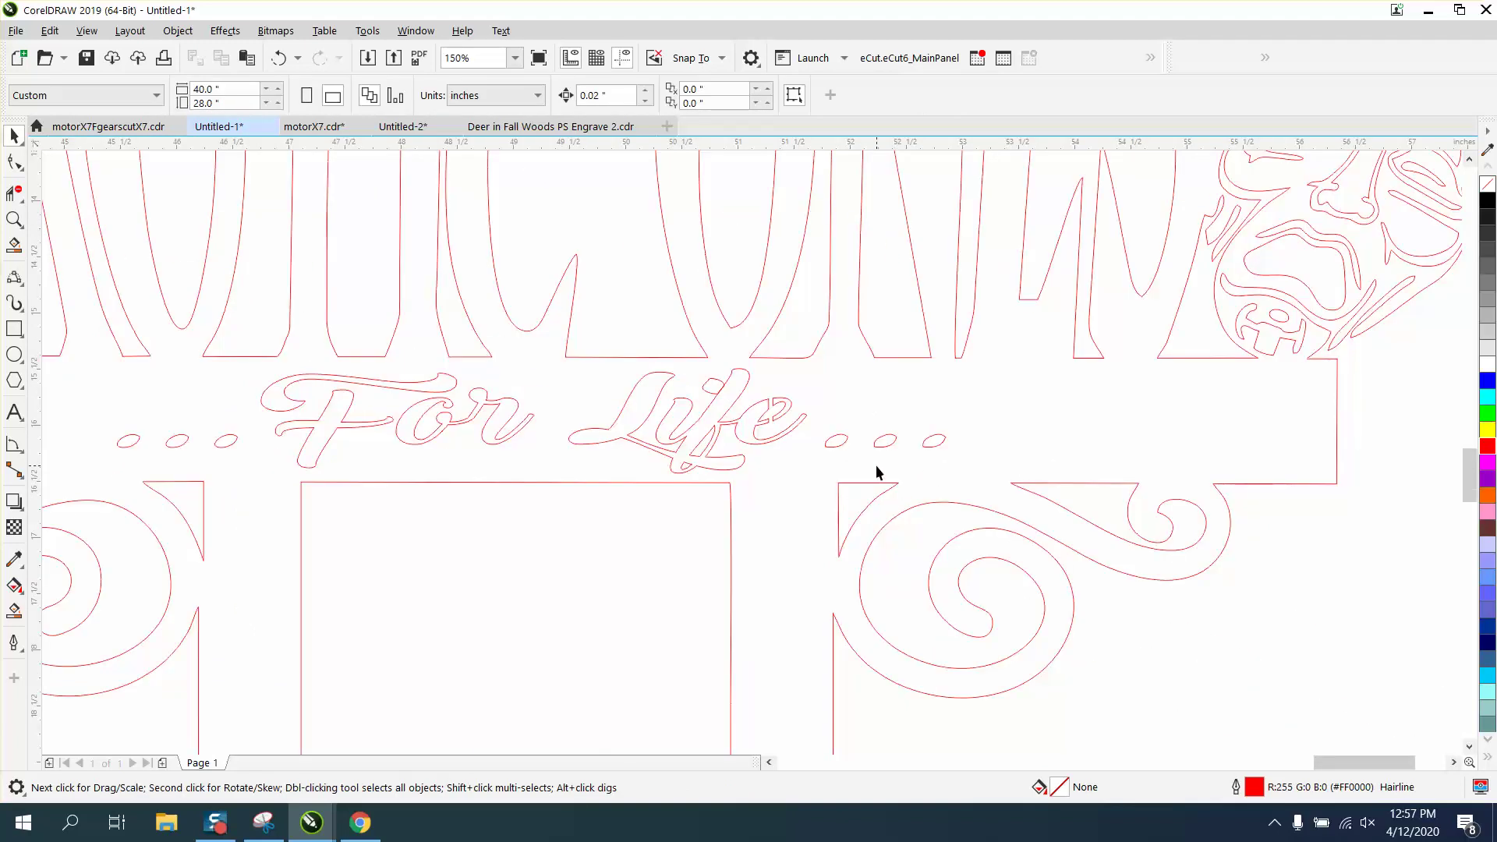
scroll(858, 462, "down", 1)
scroll(627, 496, "down", 1)
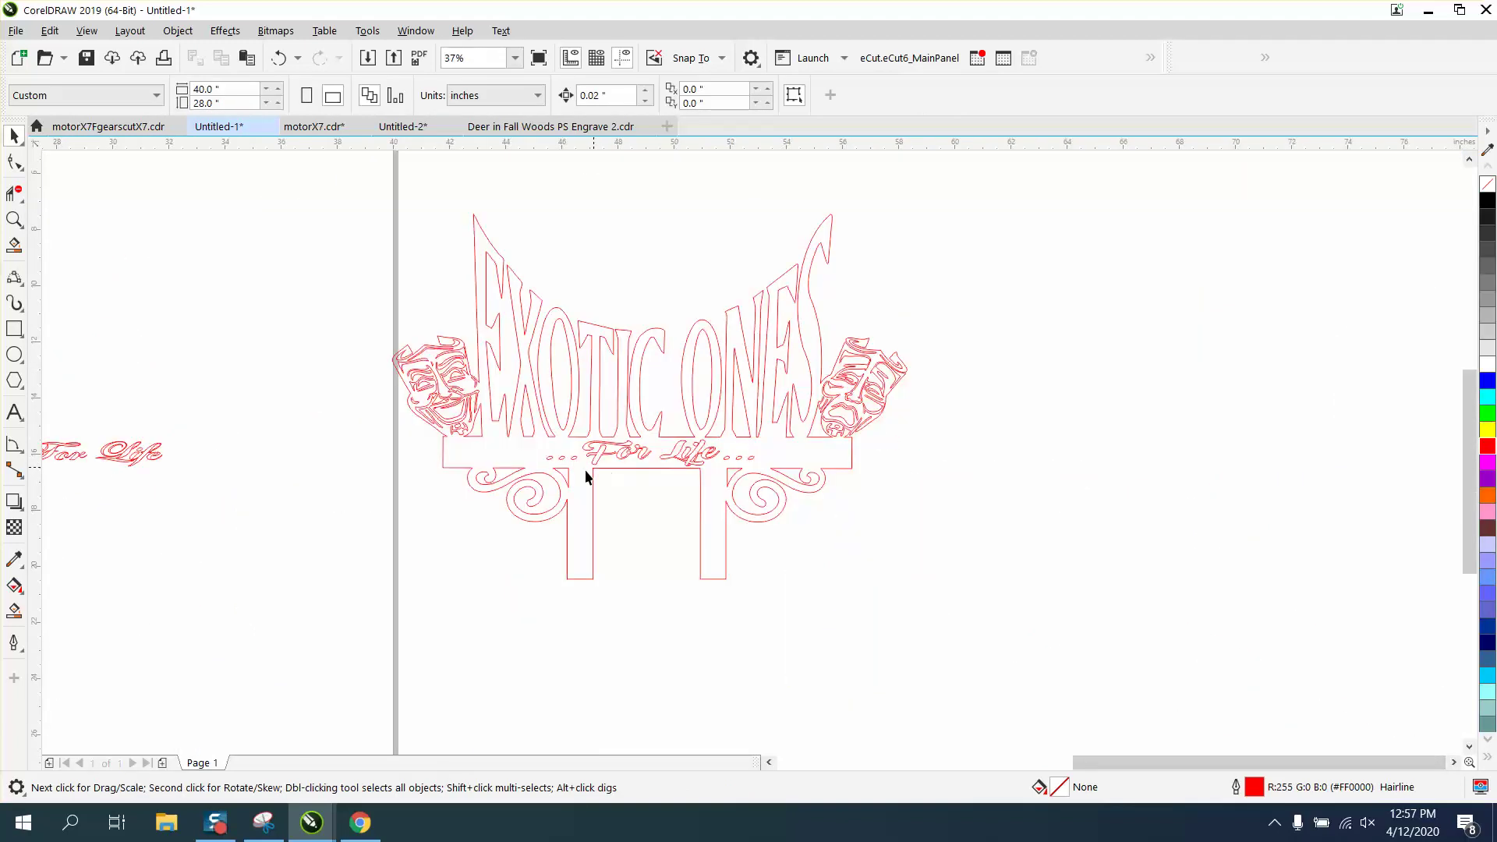
left_click(13, 611)
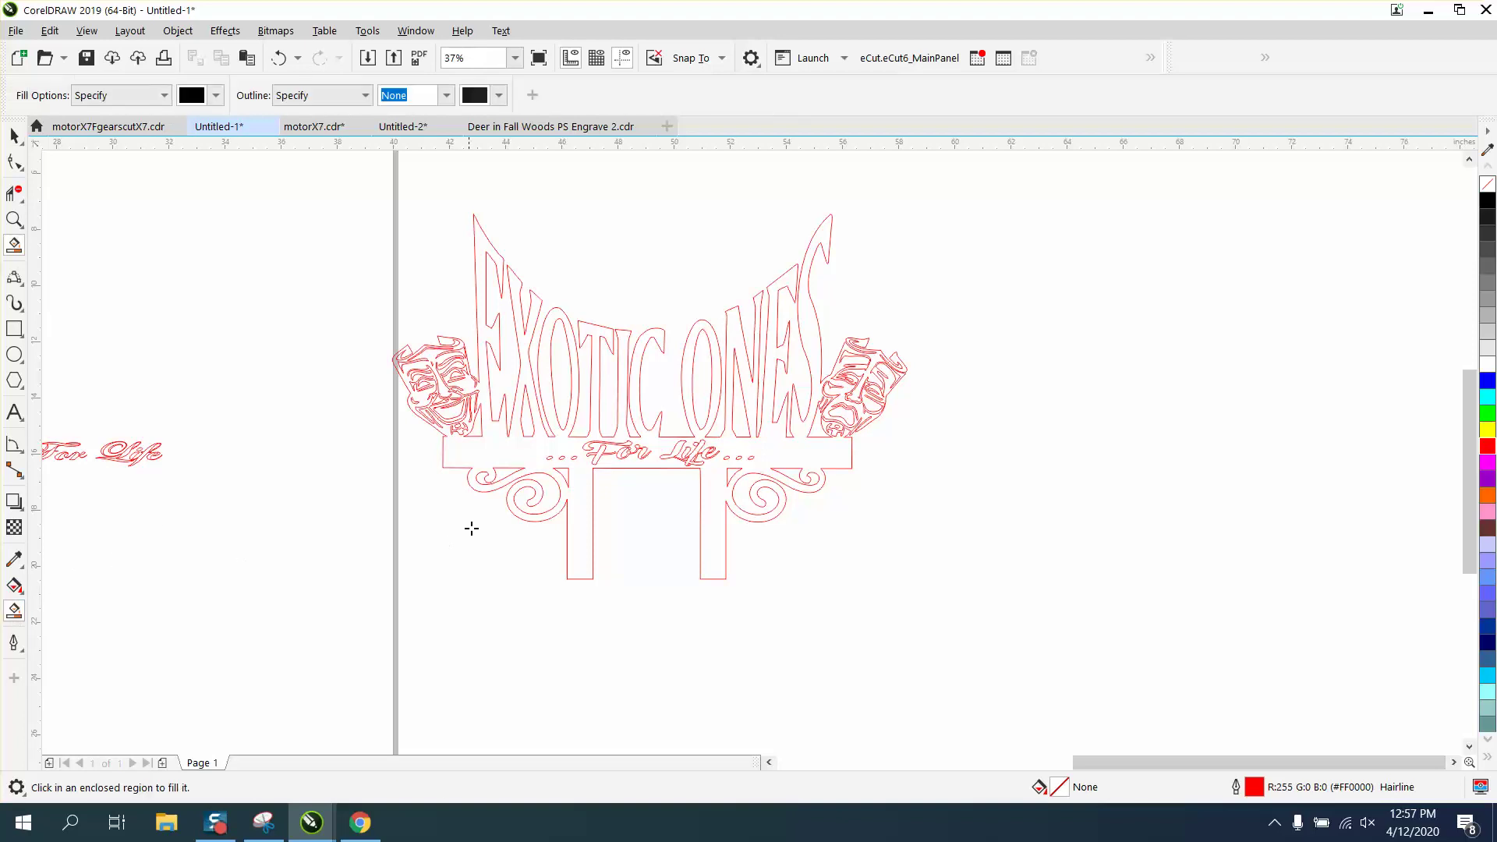
left_click(499, 460)
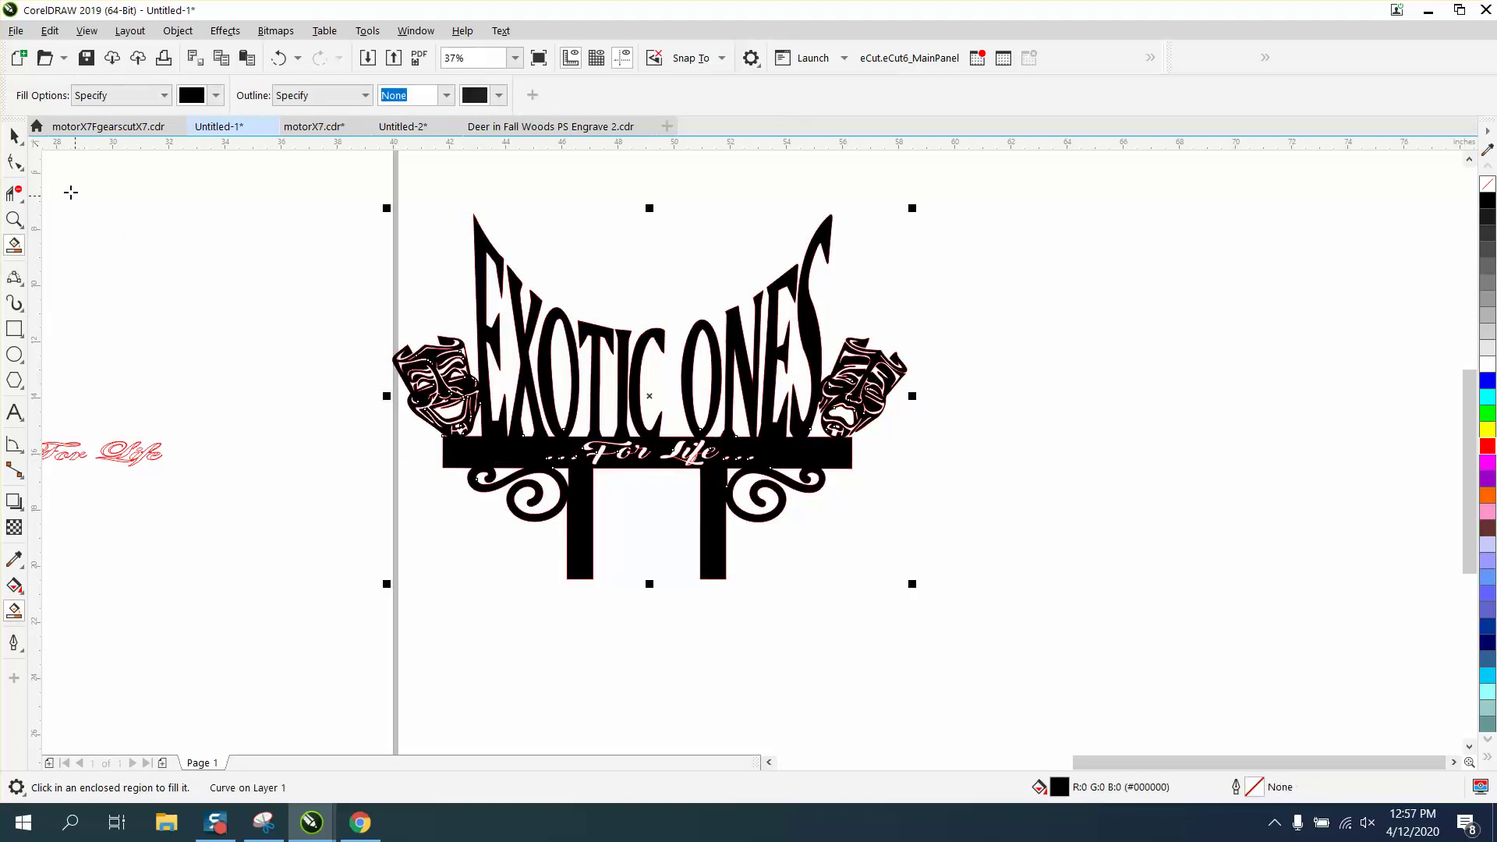
Move the black-filled sign about 19 inches right, clear of the red cutting outlines
key("space")
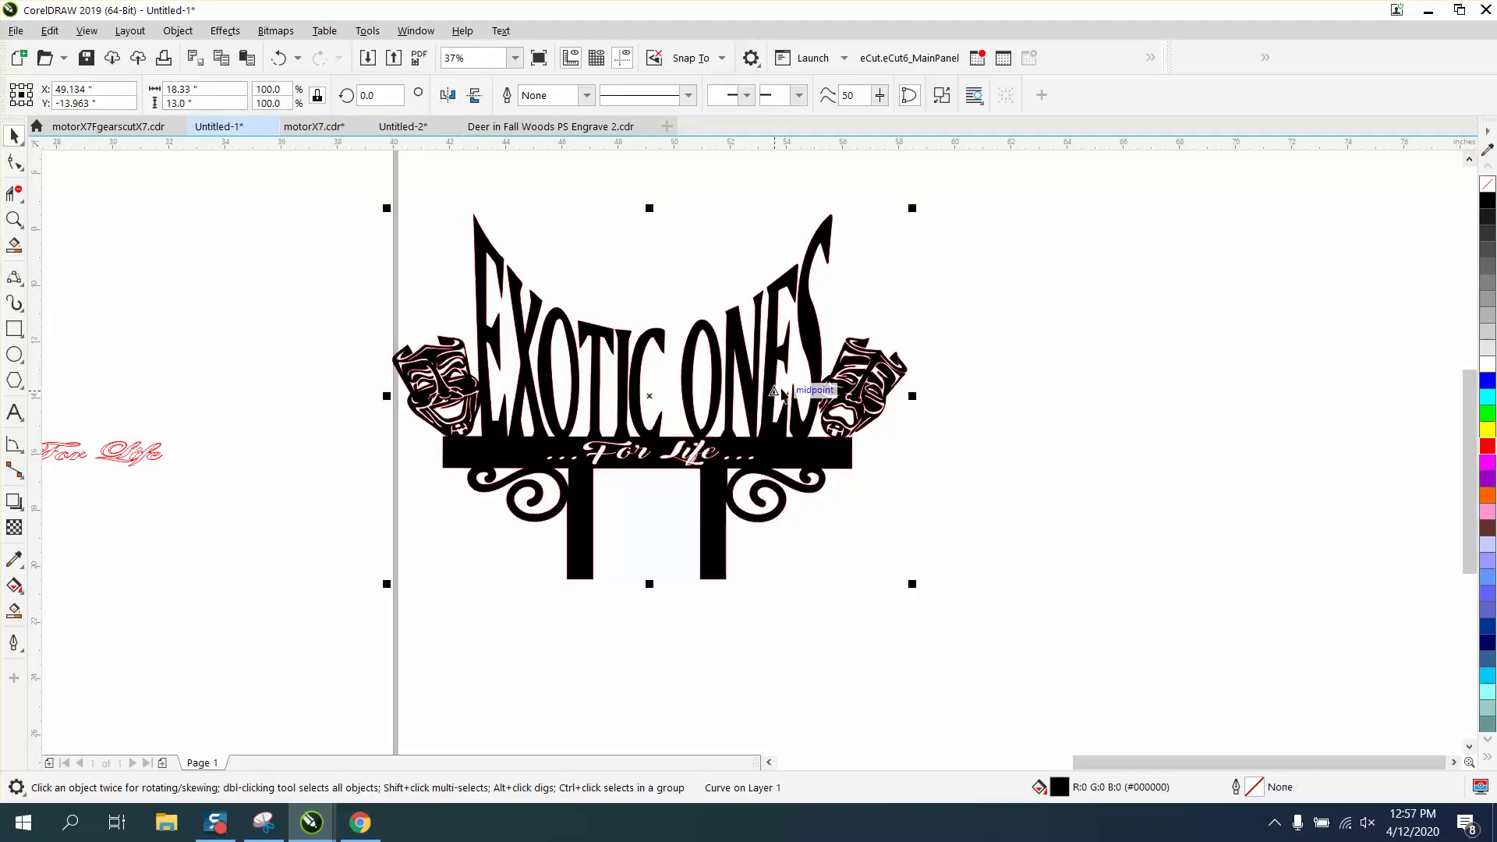
left_click_drag(650, 396, 1182, 408)
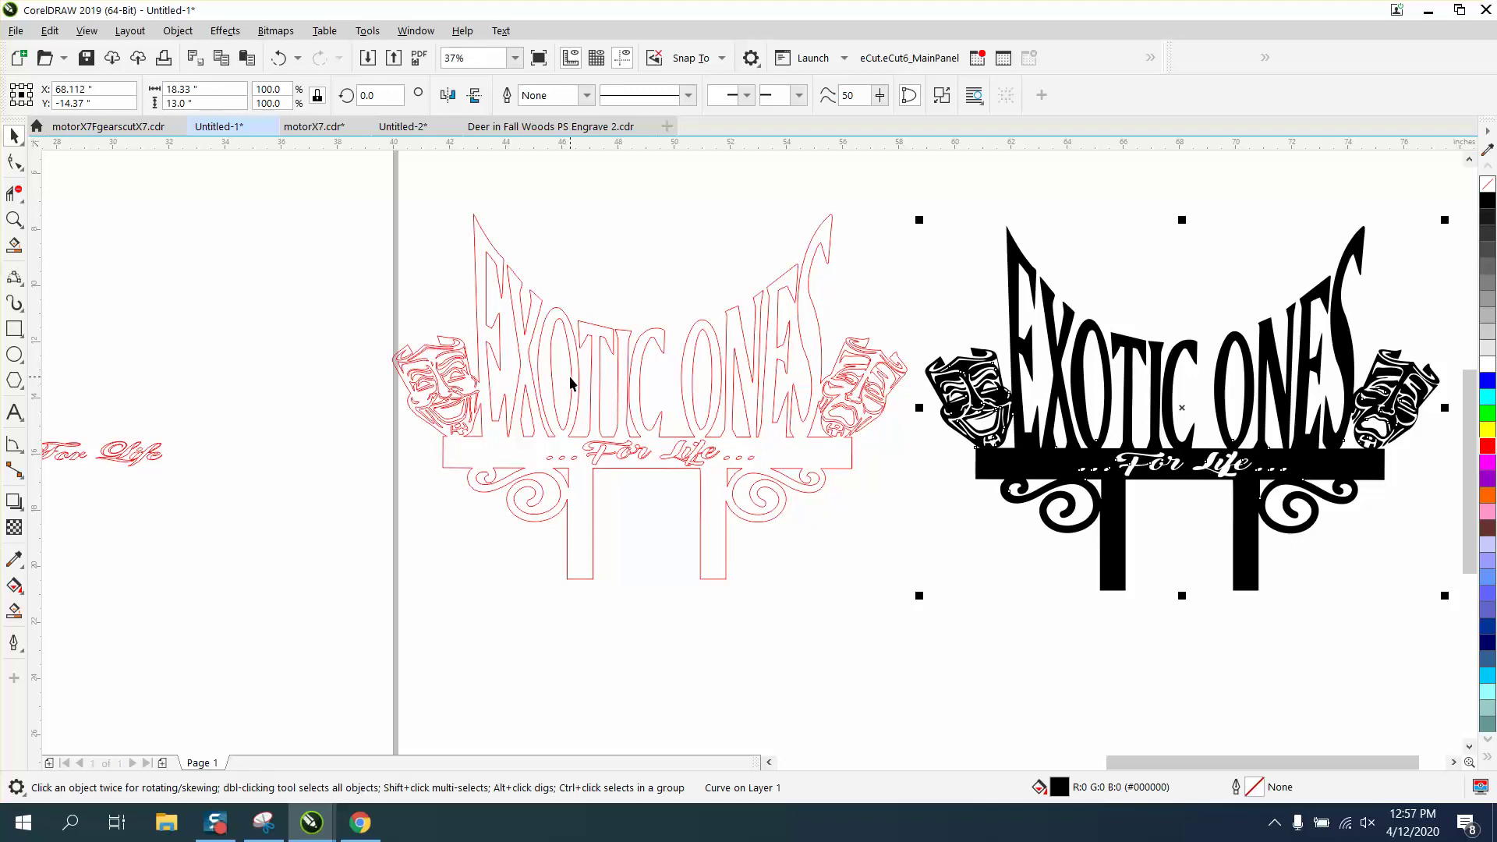
scroll(569, 379, "down", 2)
left_click(14, 219)
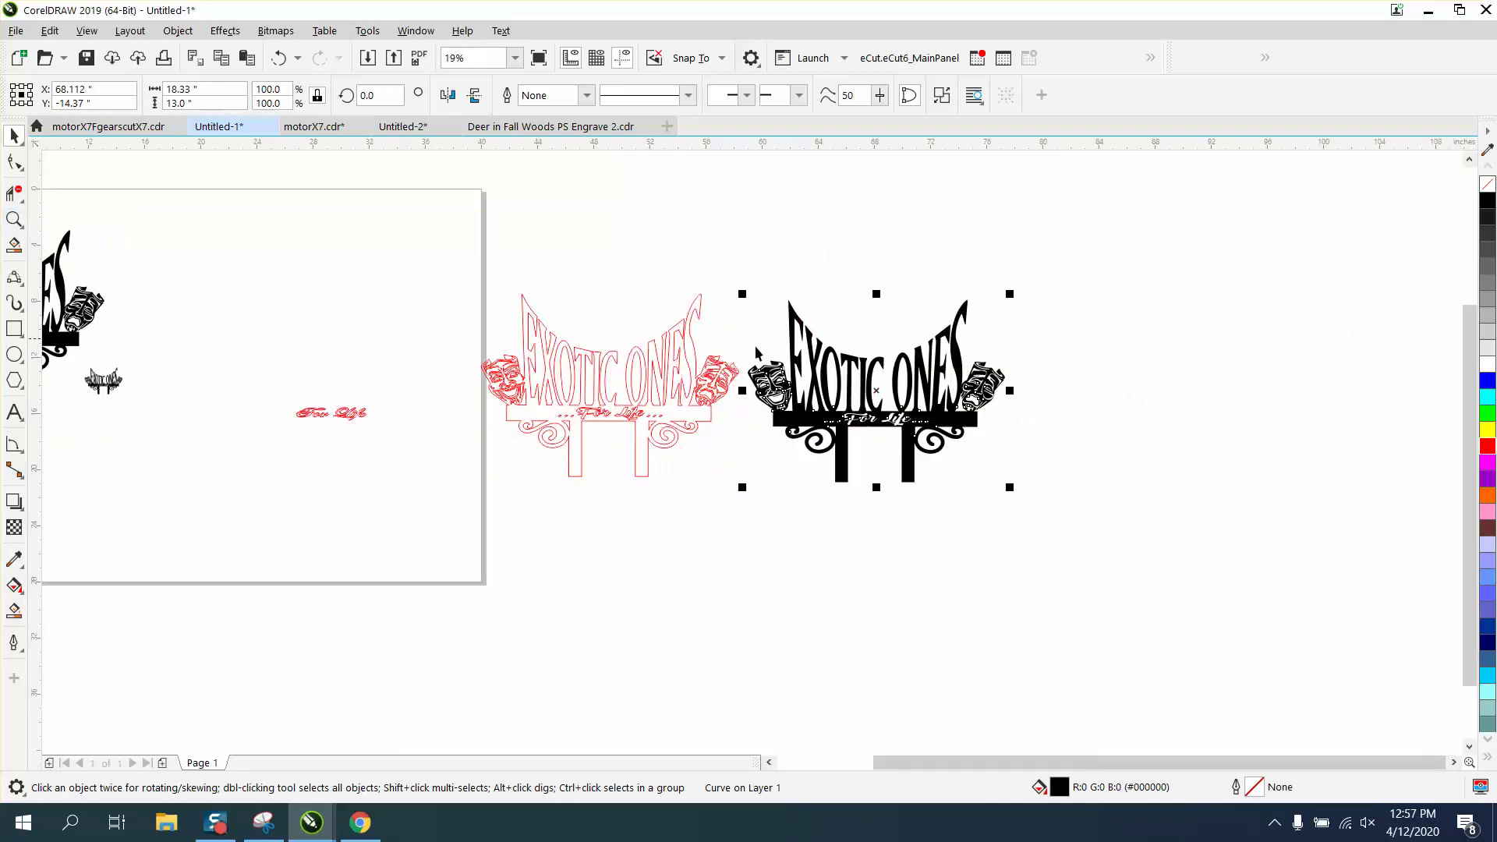